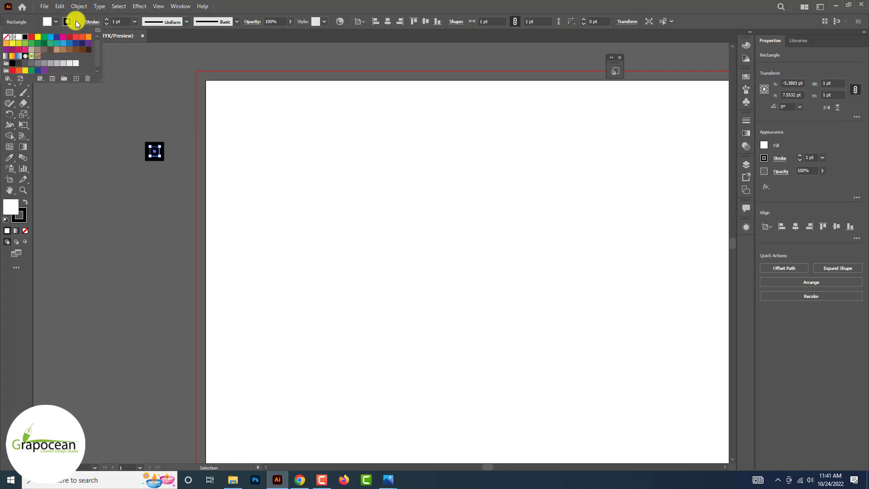
# Remove the small square's outline and give it a light orange fill
pyautogui.click(6, 37)
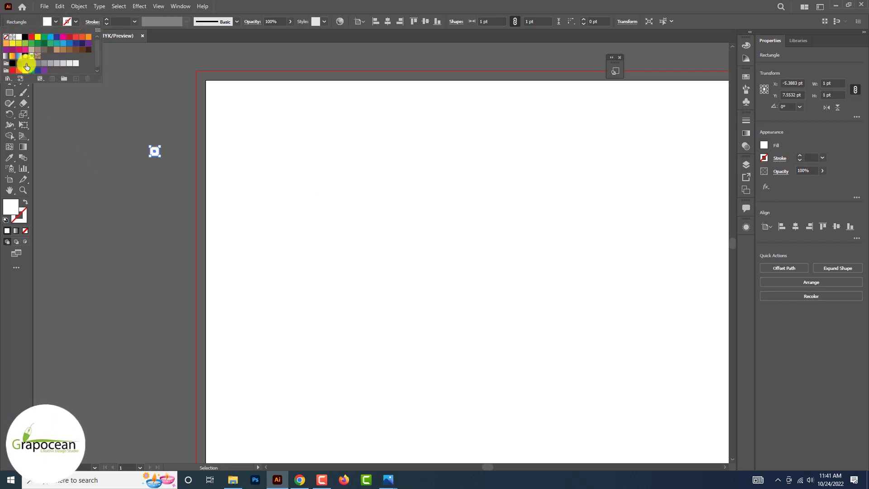
pyautogui.click(56, 21)
pyautogui.click(6, 43)
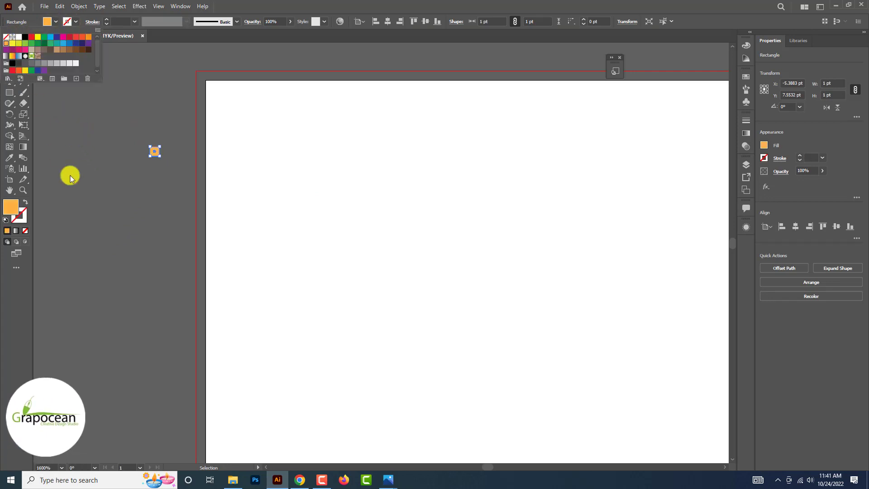
pyautogui.click(70, 176)
pyautogui.click(89, 160)
pyautogui.click(154, 156)
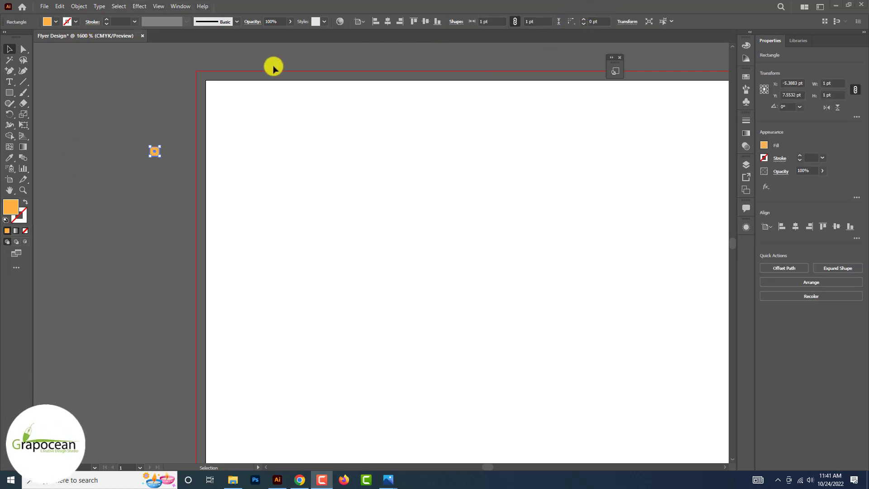
# Align the orange square to the top and left edges of the artboard, placing it in the corner
pyautogui.click(74, 6)
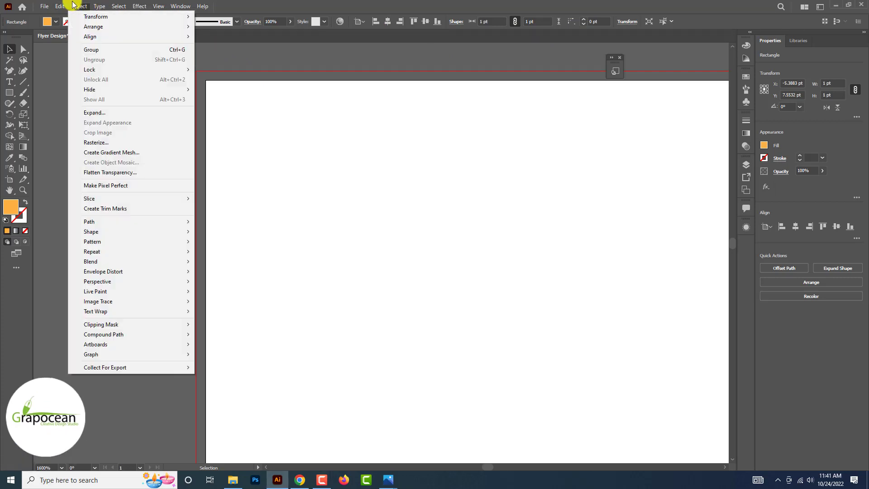
pyautogui.click(70, 6)
pyautogui.click(98, 64)
pyautogui.click(155, 151)
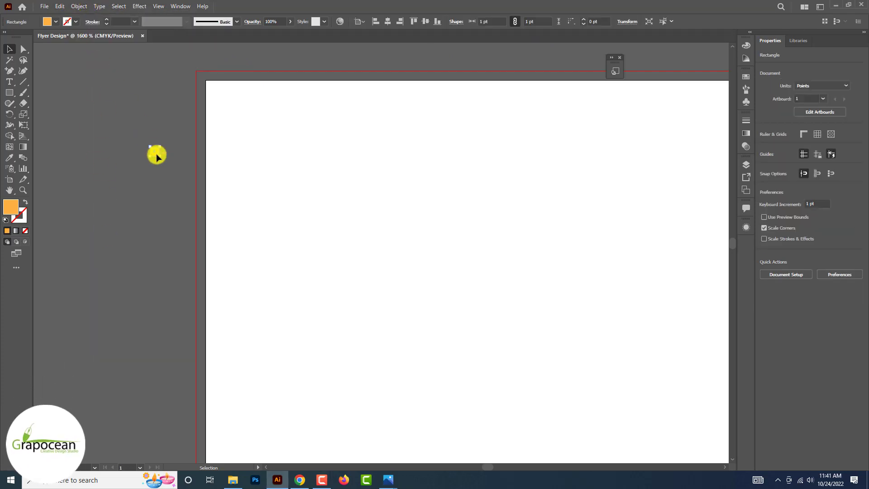
pyautogui.click(412, 21)
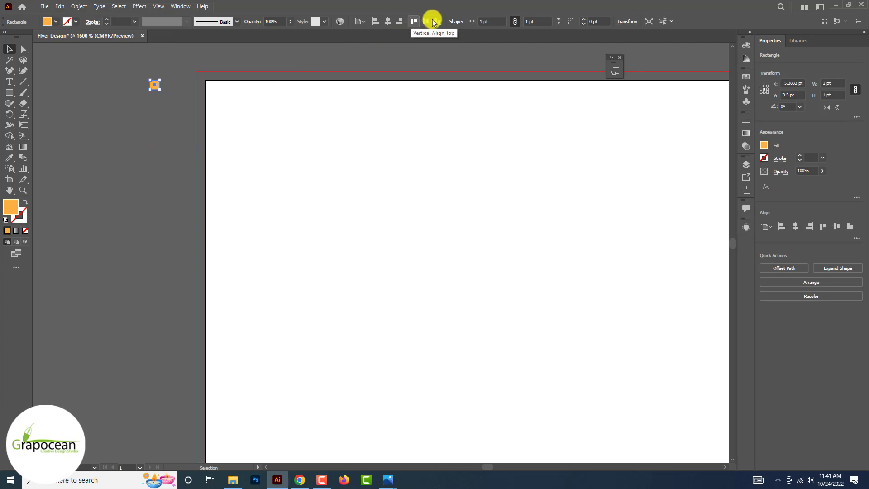
pyautogui.click(382, 22)
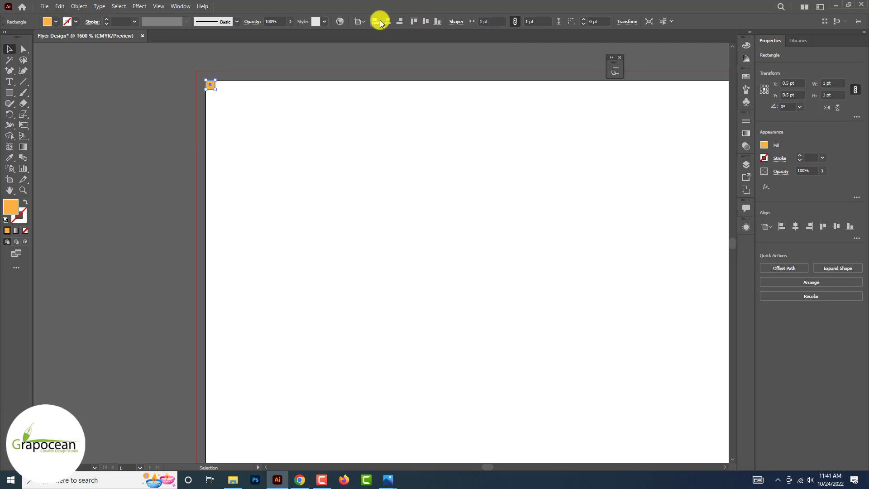
pyautogui.click(116, 68)
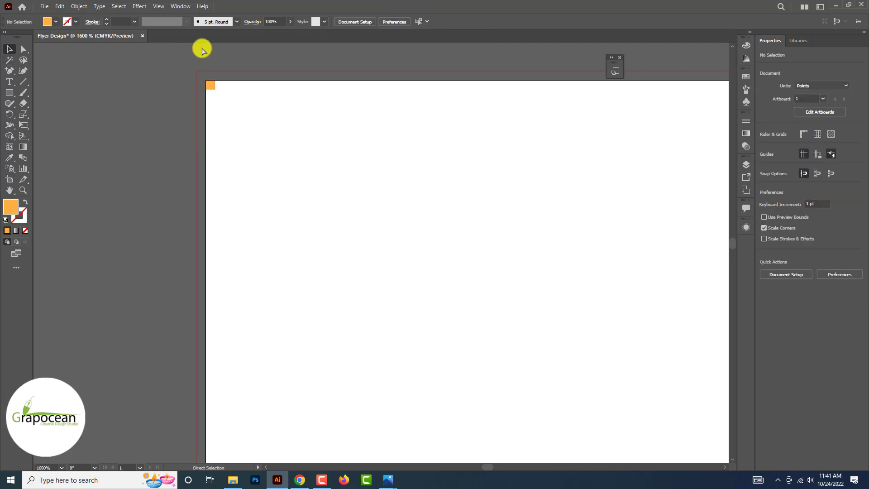
# Show the rulers and place a horizontal guide at the orange square's lower edge and a vertical guide at its right edge
pyautogui.hotkey('ctrl', 'r')
pyautogui.moveTo(251, 46); pyautogui.dragTo(253, 95)
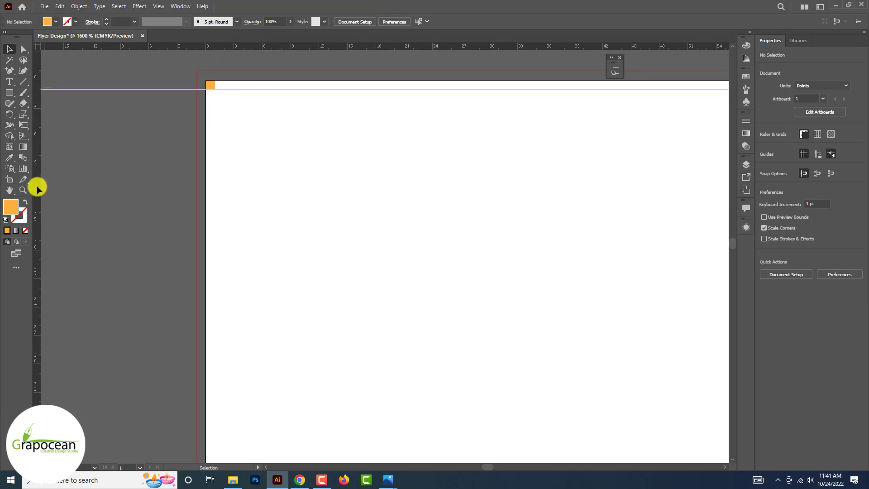
pyautogui.moveTo(38, 188); pyautogui.dragTo(216, 207)
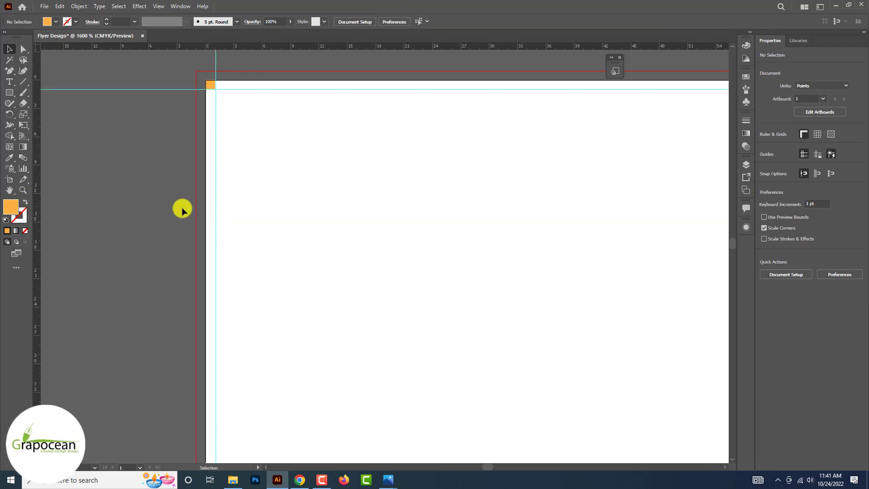
pyautogui.click(211, 84)
pyautogui.scroll(-3, 211, 85)
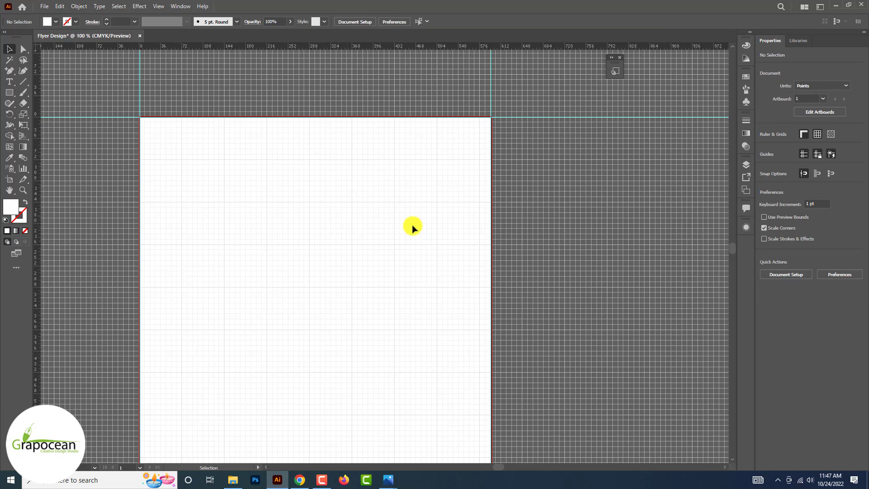
# Draw a white rectangle about 1111 by 290 pt across the middle of the artboard, extending past both sides
pyautogui.keyDown('alt'); pyautogui.scroll(-1, 296, 233); pyautogui.keyUp('alt')
pyautogui.scroll(-1, 297, 235)
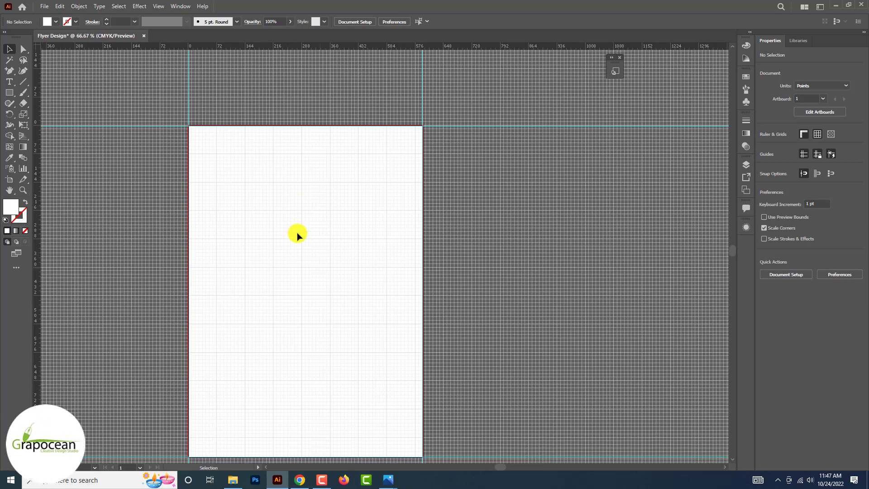
pyautogui.scroll(-1, 298, 235)
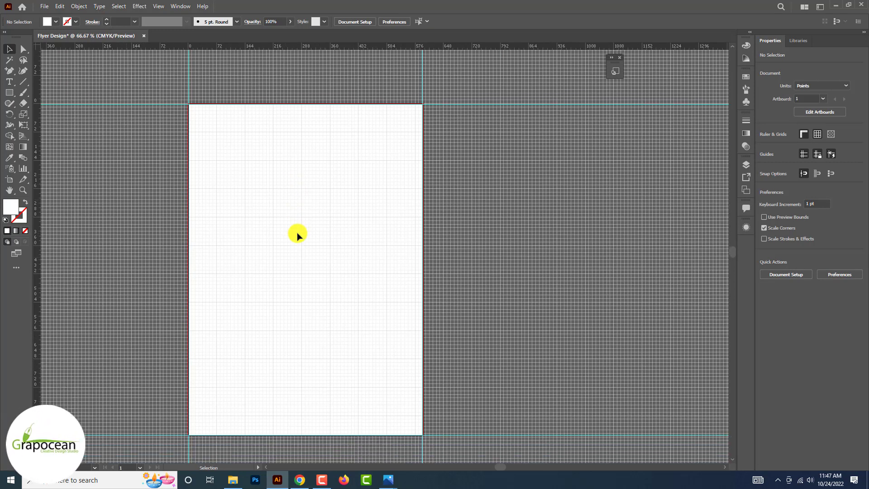
pyautogui.click(10, 91)
pyautogui.click(37, 91)
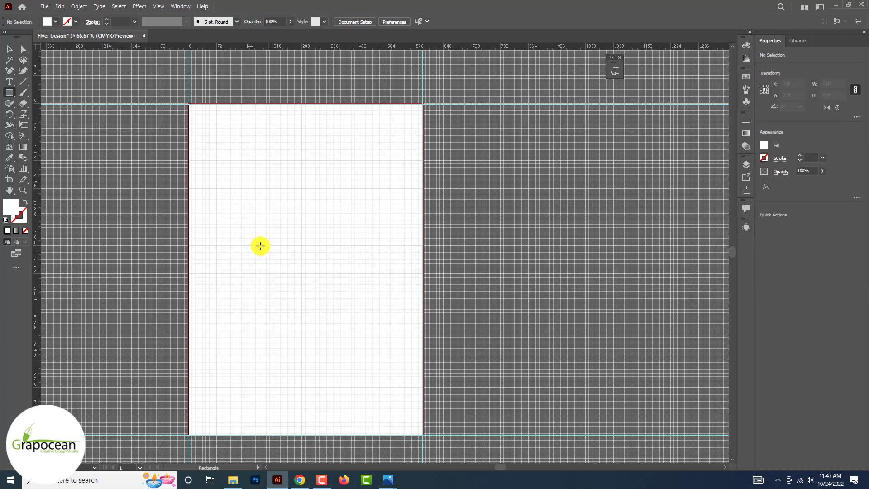
pyautogui.moveTo(103, 200)
pyautogui.mouseDown()
pyautogui.moveTo(342, 256)
pyautogui.moveTo(484, 324)
pyautogui.moveTo(529, 252)
pyautogui.moveTo(551, 293)
pyautogui.moveTo(540, 302)
pyautogui.mouseUp()
pyautogui.moveTo(321, 200); pyautogui.dragTo(321, 188)
pyautogui.click(86, 132)
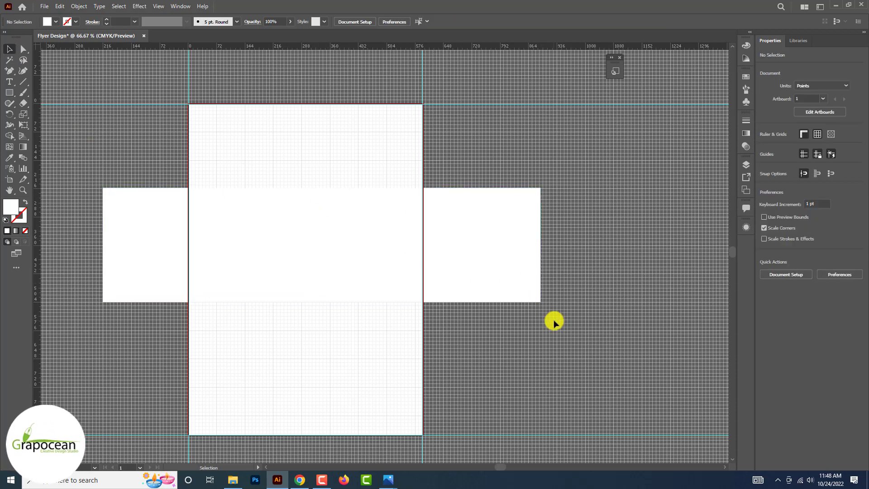
# Rotate the white rectangle to about 19.7° and position it diagonally across the artboard, centred at about X 246 pt, Y 396 pt
pyautogui.click(525, 292)
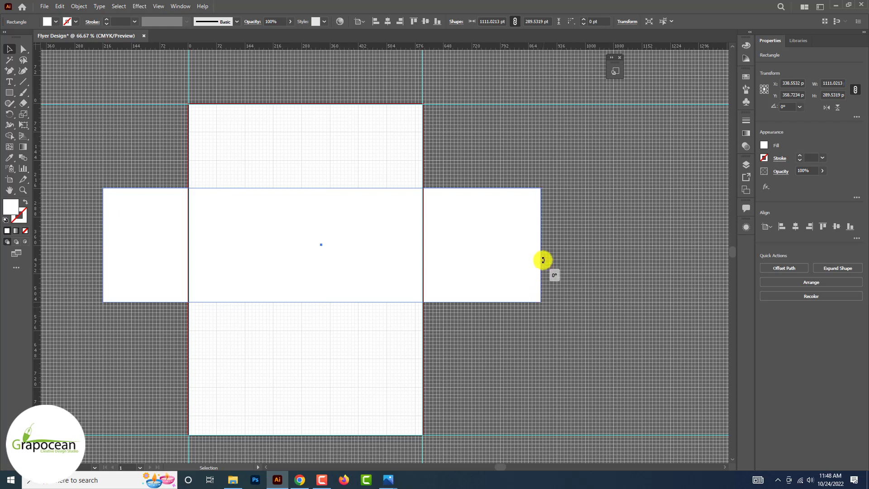
pyautogui.moveTo(543, 259); pyautogui.dragTo(524, 201)
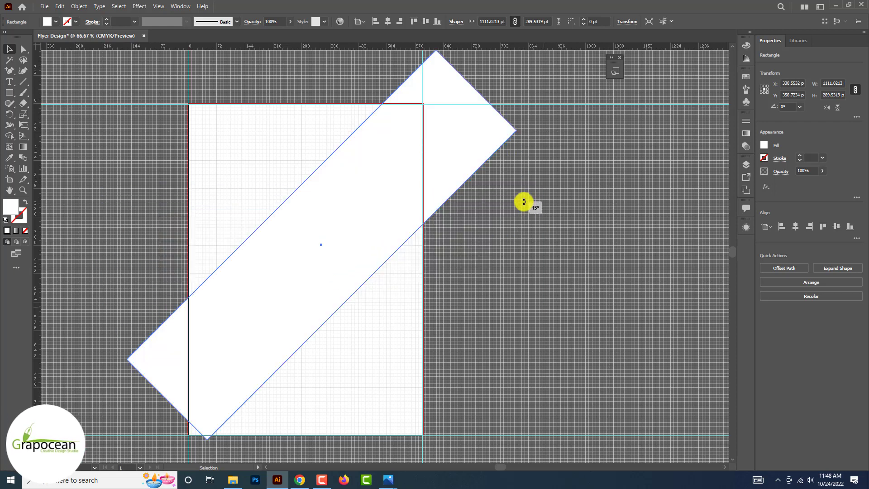
pyautogui.moveTo(303, 292); pyautogui.dragTo(290, 287)
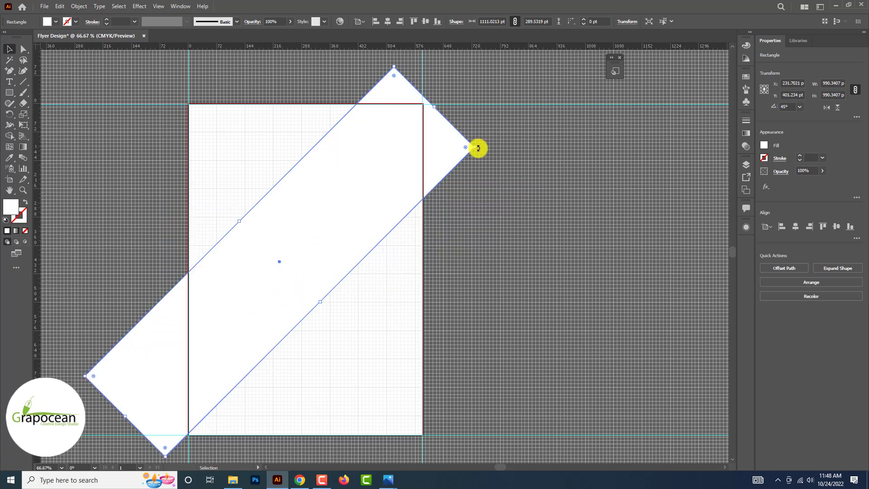
pyautogui.moveTo(477, 145); pyautogui.dragTo(490, 243)
pyautogui.click(23, 49)
pyautogui.click(87, 152)
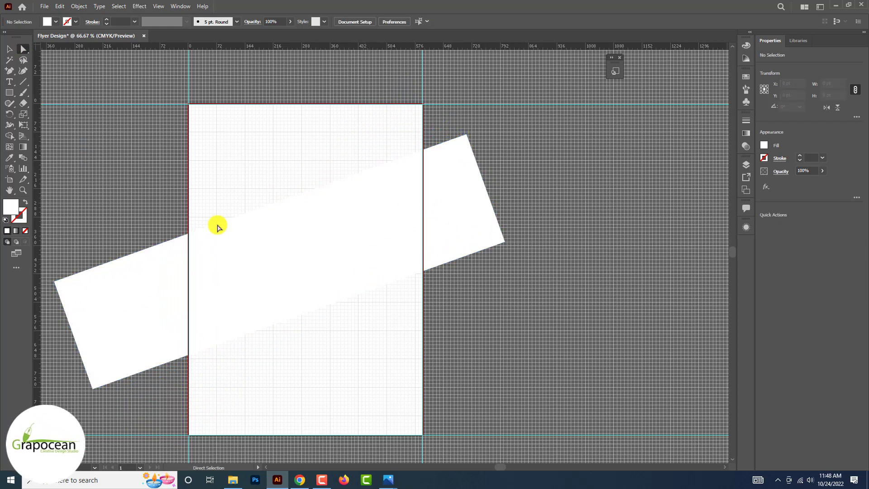
pyautogui.scroll(1, 351, 293)
pyautogui.moveTo(333, 291)
pyautogui.mouseDown()
pyautogui.moveTo(336, 248)
pyautogui.moveTo(339, 291)
pyautogui.moveTo(345, 285)
pyautogui.mouseUp()
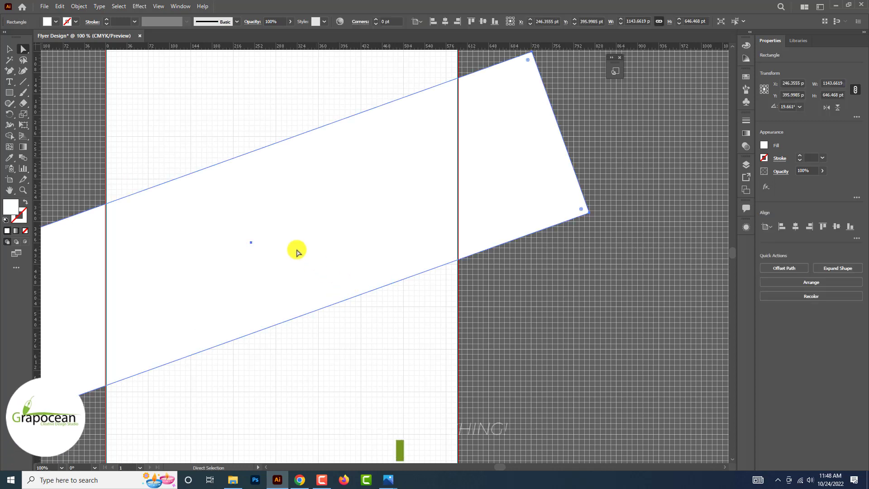
# Add two anchor points to the rectangle's lower edge and two to its upper edge, near the middle of the artboard
pyautogui.click(9, 49)
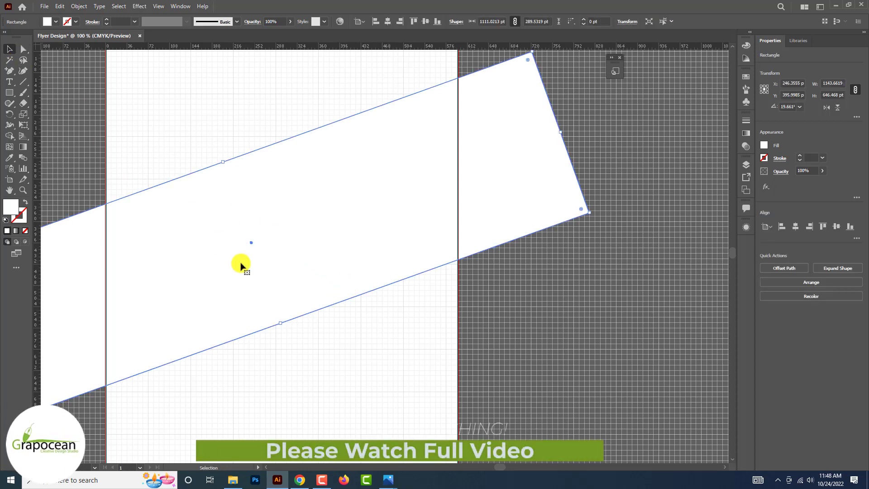
pyautogui.click(10, 70)
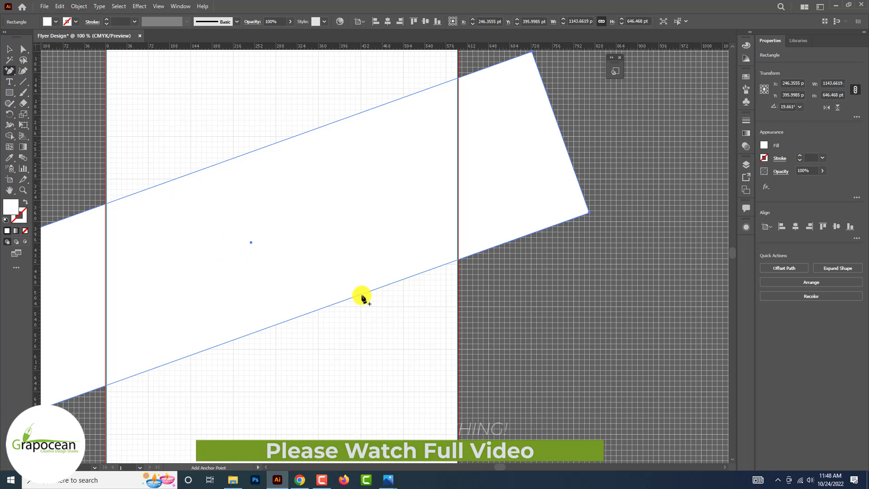
pyautogui.click(362, 294)
pyautogui.click(318, 309)
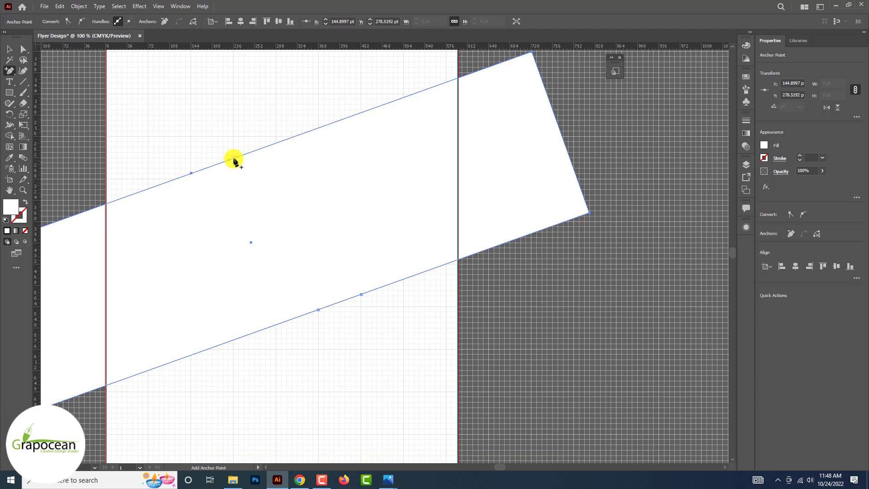
pyautogui.click(234, 158)
# Raise the lower edge's right added anchor point to about Y 433 pt and nudge the left added point slightly upward
pyautogui.click(22, 49)
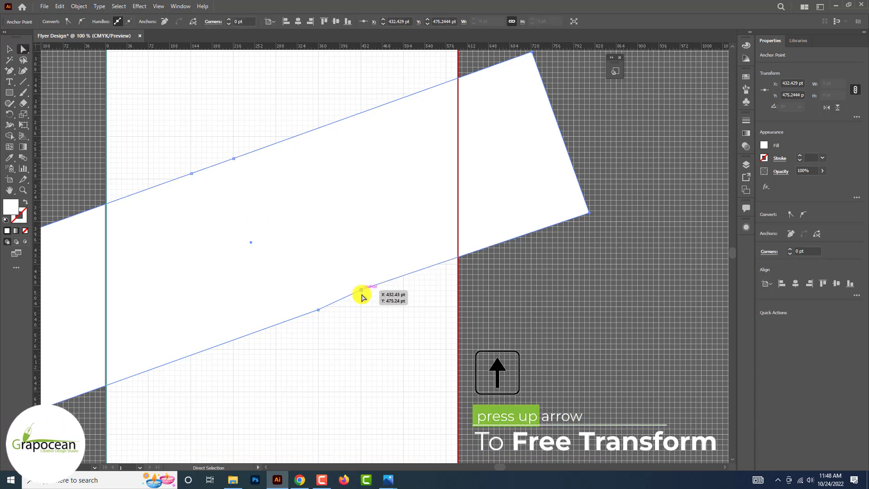
pyautogui.press('Up')
pyautogui.press('Up')
pyautogui.press('Up')
pyautogui.press('Up')
pyautogui.press('Up')
pyautogui.press('Up')
pyautogui.press('Up')
pyautogui.press('Up')
pyautogui.press('Up')
pyautogui.press('Up')
pyautogui.press('Up')
pyautogui.press('Up')
pyautogui.press('Up')
pyautogui.press('Up')
pyautogui.press('Up')
pyautogui.press('Up')
pyautogui.press('Up')
pyautogui.press('Up')
pyautogui.press('Up')
pyautogui.press('Up')
pyautogui.press('Up')
pyautogui.press('Up')
pyautogui.press('Up')
pyautogui.press('Up')
pyautogui.press('Up')
pyautogui.press('Up')
pyautogui.press('Up')
pyautogui.press('Up')
pyautogui.press('Up')
pyautogui.press('Up')
pyautogui.press('Up')
pyautogui.press('Up')
pyautogui.press('Up')
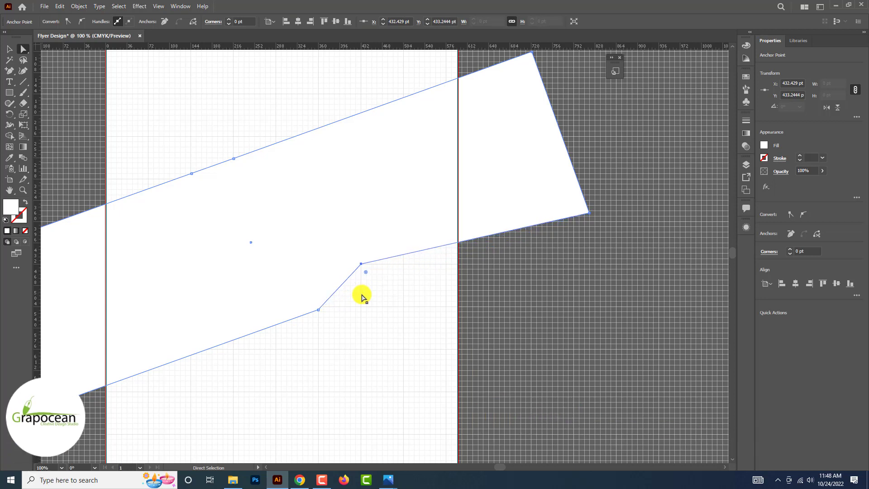
pyautogui.click(319, 310)
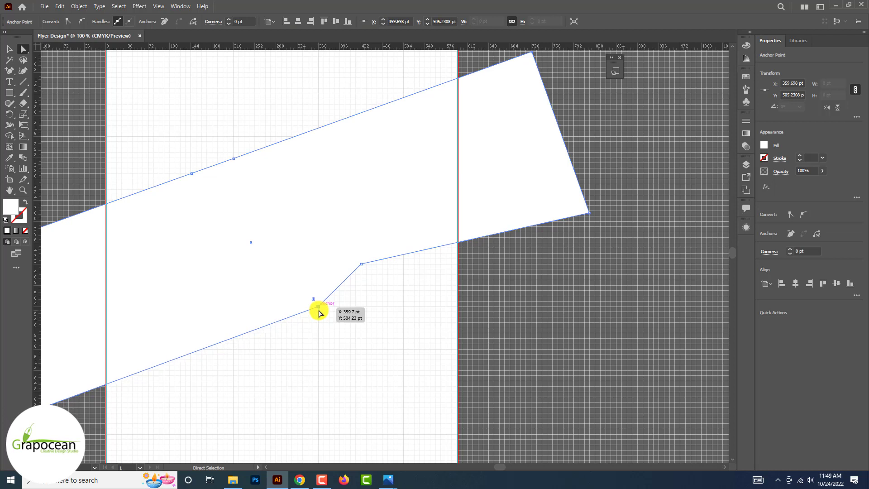
# Raise the upper edge's right added anchor point to about Y 215 pt
pyautogui.click(234, 159)
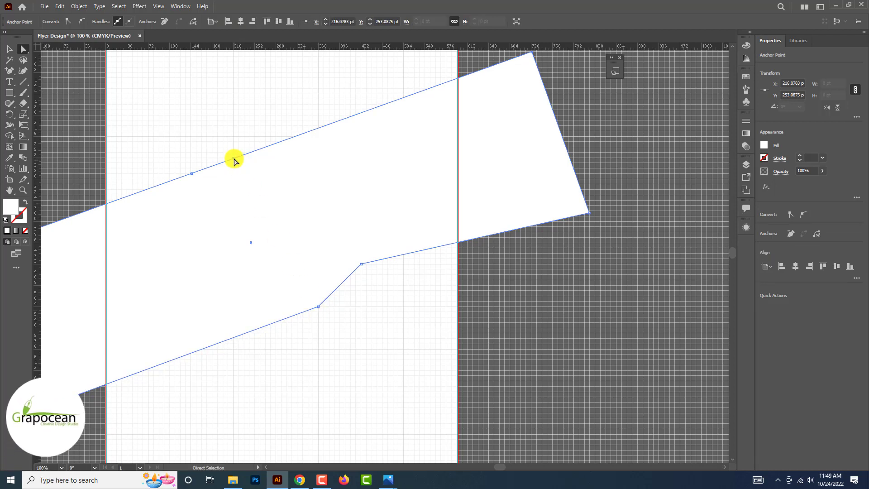
pyautogui.press('Up')
pyautogui.press('Up')
pyautogui.press('Up')
pyautogui.press('Up')
pyautogui.press('Up')
pyautogui.press('Up')
pyautogui.press('Up')
pyautogui.press('Up')
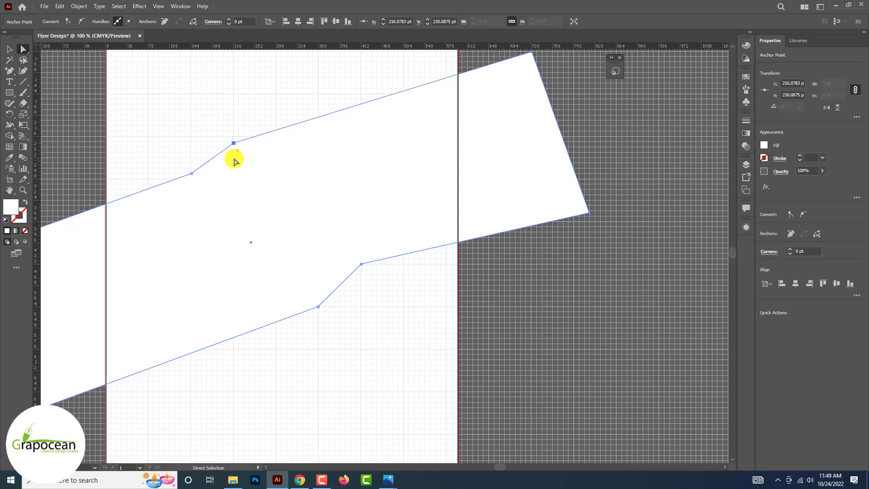
pyautogui.press('Up')
pyautogui.press('Up')
pyautogui.press('Up')
pyautogui.press('Up')
pyautogui.press('Up')
pyautogui.press('Up')
pyautogui.press('Up')
pyautogui.press('Up')
pyautogui.press('Up')
pyautogui.press('Up')
pyautogui.press('Up')
pyautogui.press('Up')
pyautogui.press('Up')
pyautogui.press('Up')
pyautogui.press('Up')
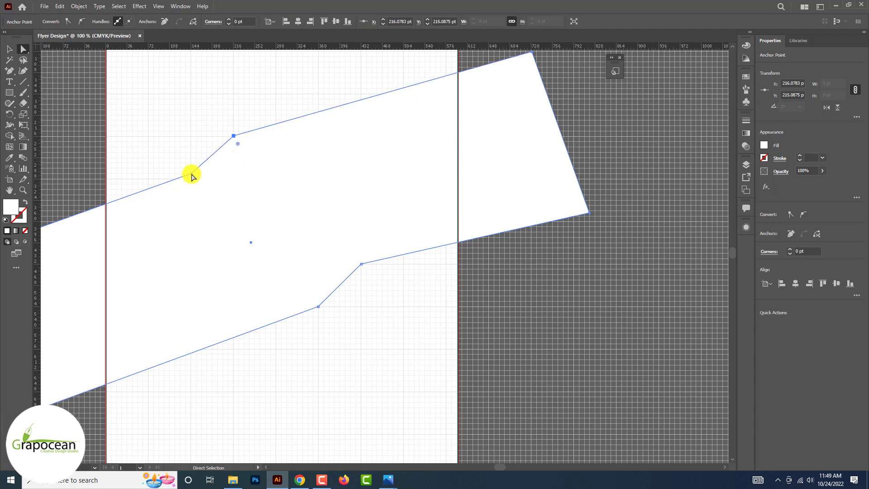
# Lower the upper edge's left added anchor point to form a steeper step in the outline
pyautogui.press('Down')
pyautogui.press('Down')
pyautogui.press('Down')
pyautogui.press('Down')
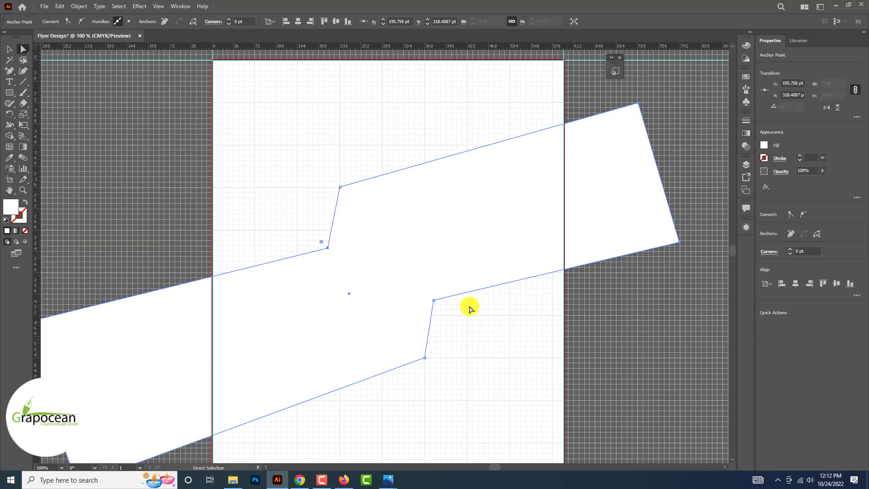
# Shift the lower step's inner anchor point about 7 pt left and round both inner corners to a radius of about 88 pt
pyautogui.scroll(1, 468, 306)
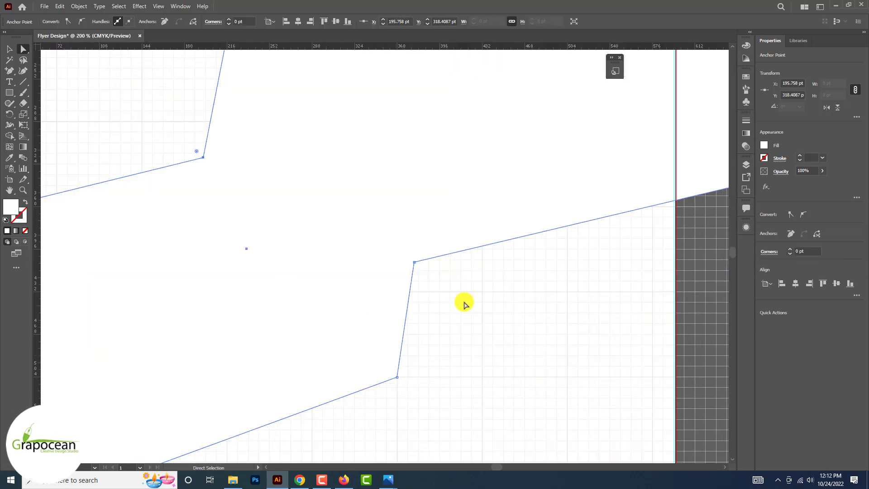
pyautogui.moveTo(414, 261); pyautogui.dragTo(411, 261)
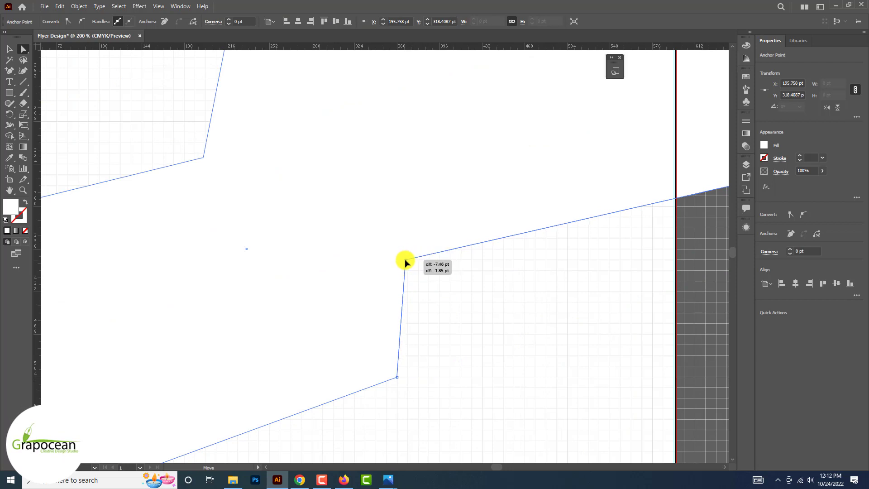
pyautogui.moveTo(204, 158); pyautogui.dragTo(176, 179)
pyautogui.scroll(-1, 205, 175)
pyautogui.hotkey('ctrl', 'z')
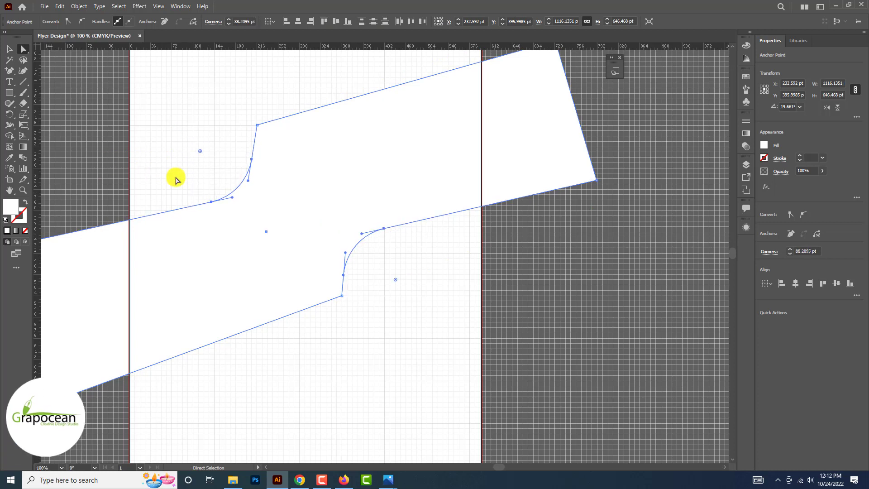
pyautogui.click(9, 49)
pyautogui.click(68, 121)
# Fill the stepped background shape with the white-to-black linear gradient swatch
pyautogui.keyDown('alt'); pyautogui.scroll(-2, 416, 285); pyautogui.keyUp('alt')
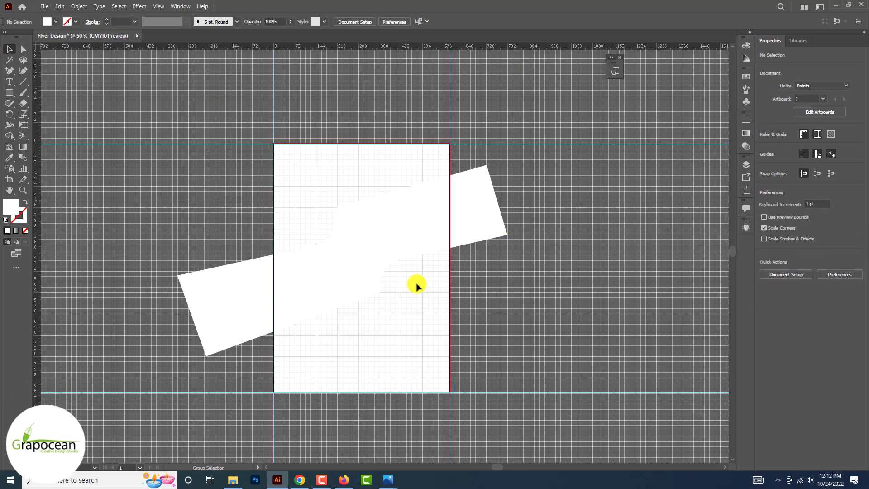
pyautogui.click(406, 228)
pyautogui.click(56, 22)
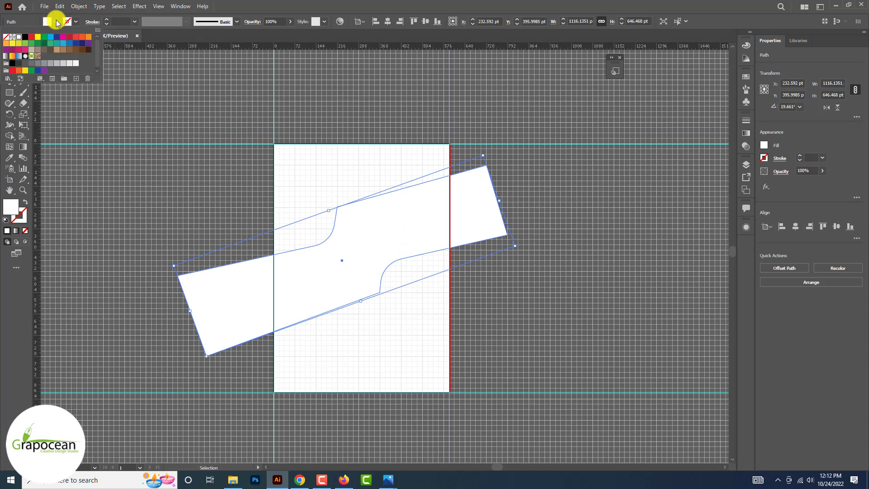
pyautogui.click(6, 57)
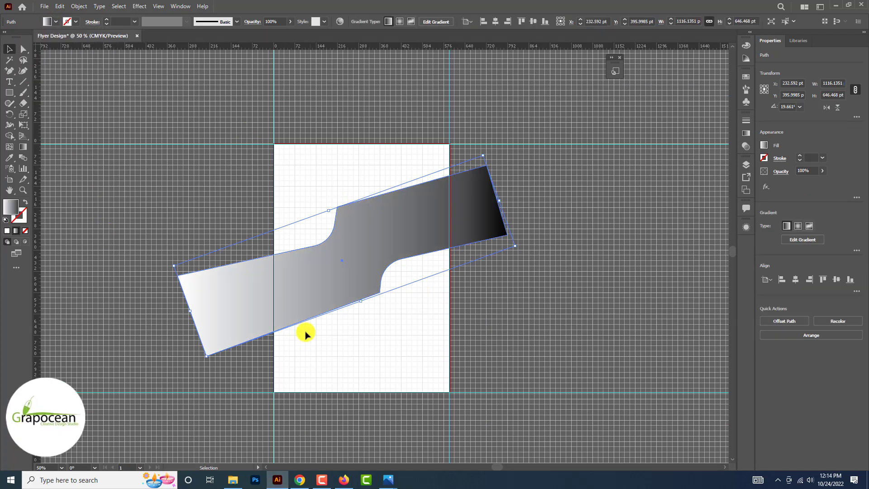
# Round the step's two remaining sharp corners, lower and upper, giving the upper one a radius of about 92 pt
pyautogui.press('a')
pyautogui.click(380, 293)
pyautogui.moveTo(373, 287); pyautogui.dragTo(346, 277)
pyautogui.click(337, 207)
pyautogui.moveTo(345, 213); pyautogui.dragTo(377, 240)
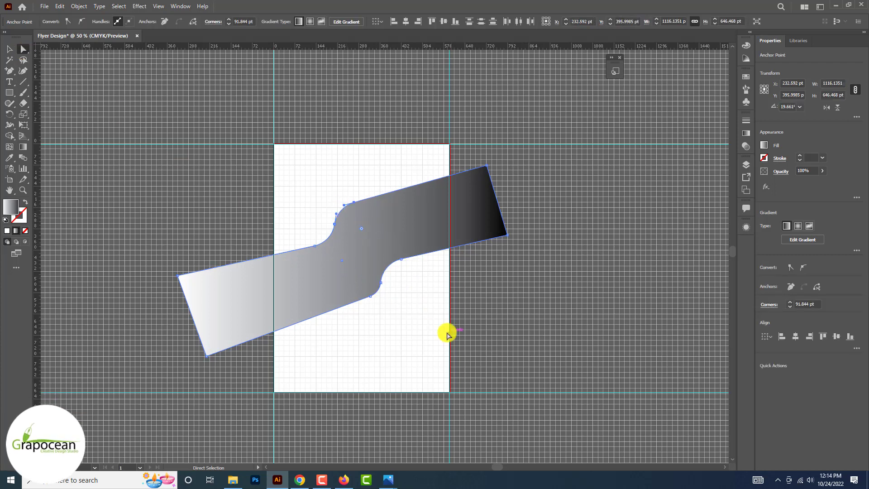
pyautogui.click(451, 341)
# Fill the stepped shape with the yellow-to-red linear gradient swatch and deselect it
pyautogui.press('v')
pyautogui.scroll(2, 409, 325)
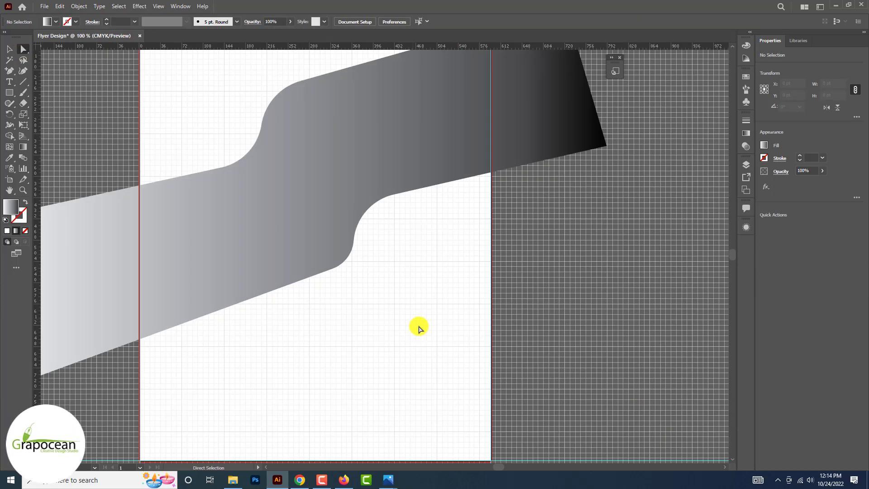
pyautogui.scroll(-3, 420, 327)
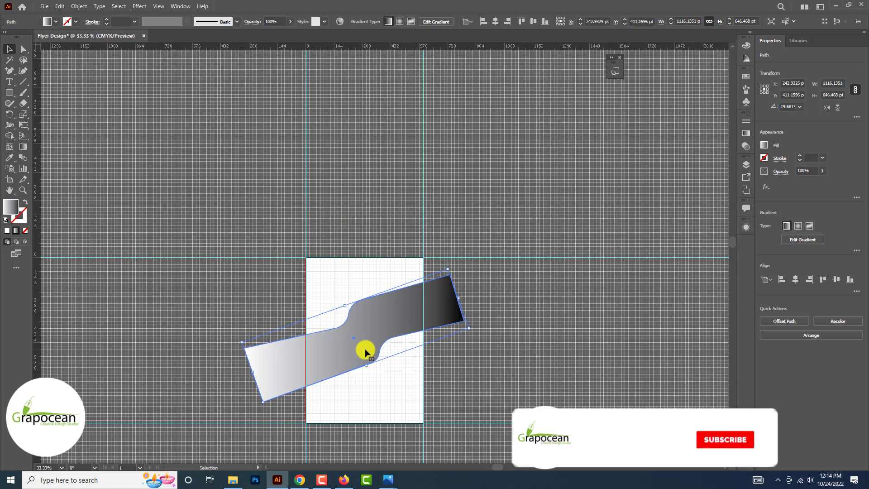
pyautogui.click(497, 365)
pyautogui.click(389, 322)
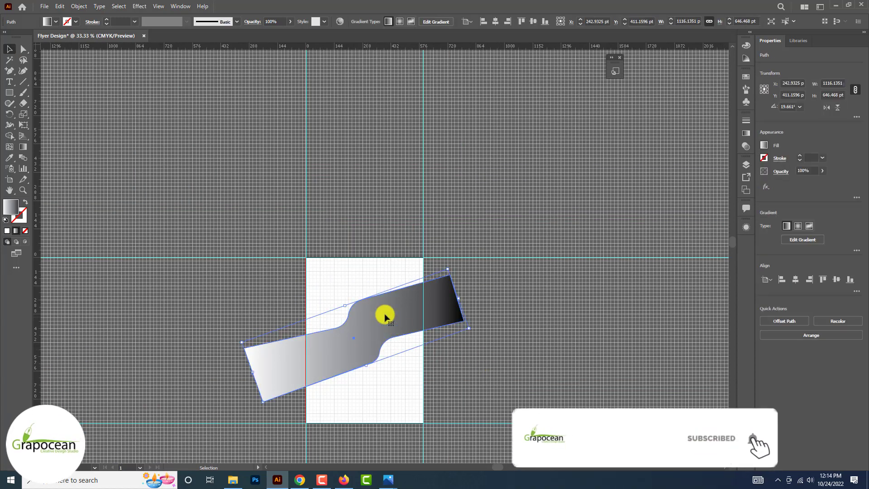
pyautogui.click(47, 21)
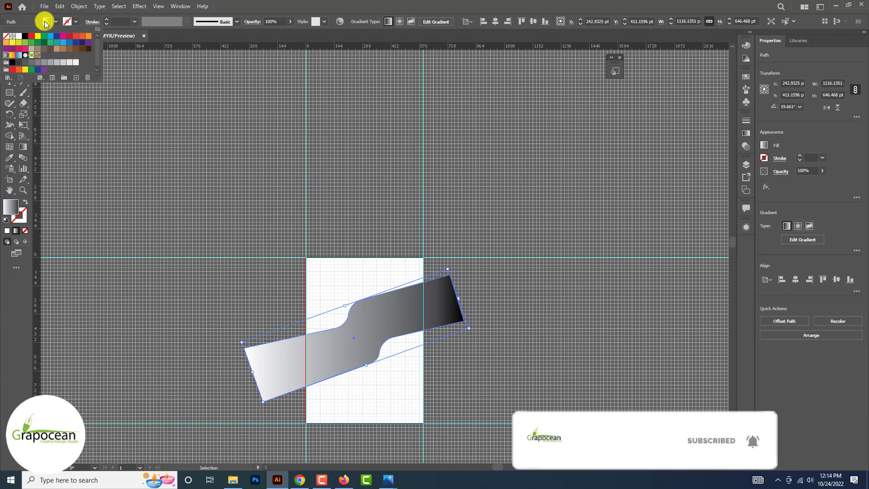
pyautogui.click(11, 59)
pyautogui.press('Escape')
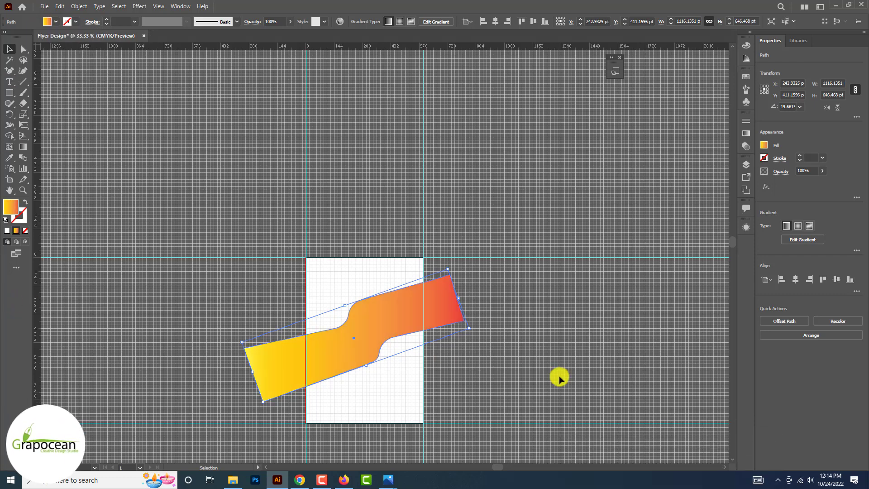
pyautogui.click(559, 377)
pyautogui.hotkey('ctrl', '1')
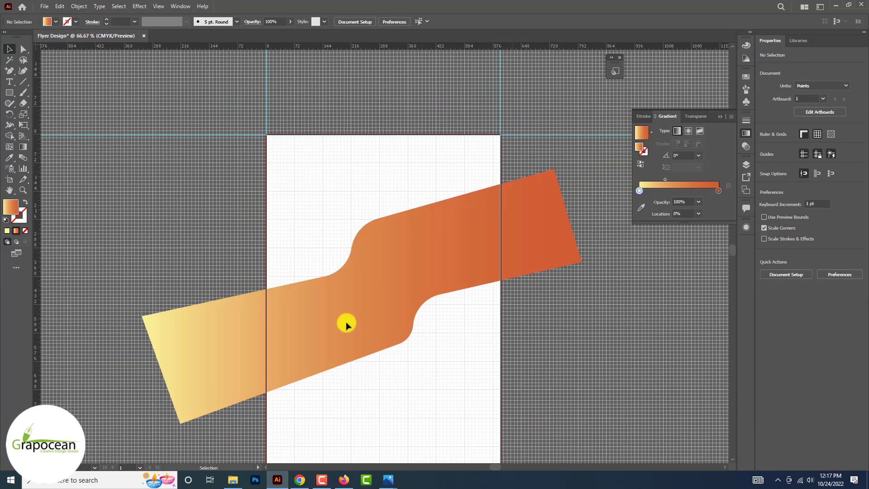
# Draw vertical lines across the shape at the artboard's left edge, about 416 pt long, and right edge, about 391 pt long
pyautogui.scroll(-3, 446, 349)
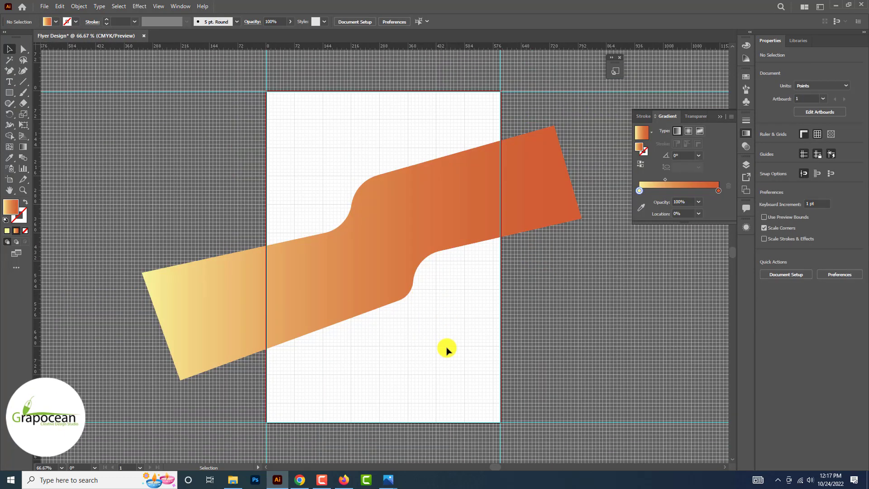
pyautogui.hotkey('ctrl', '-')
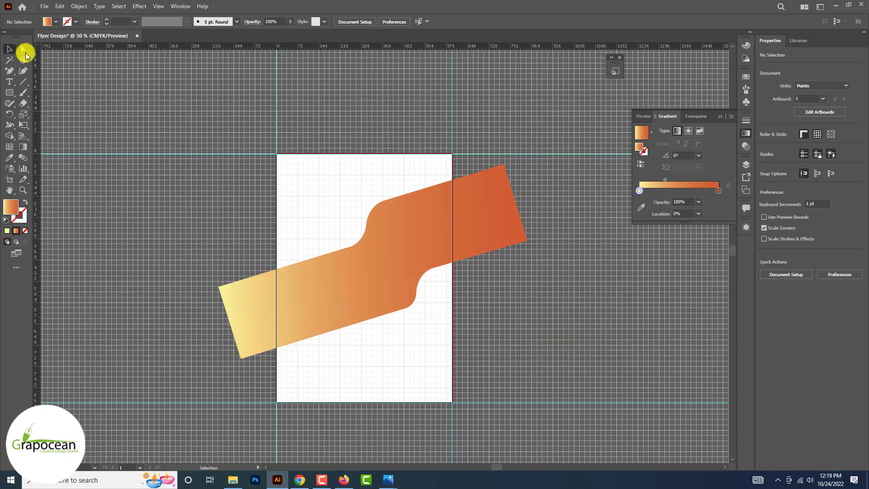
pyautogui.click(23, 83)
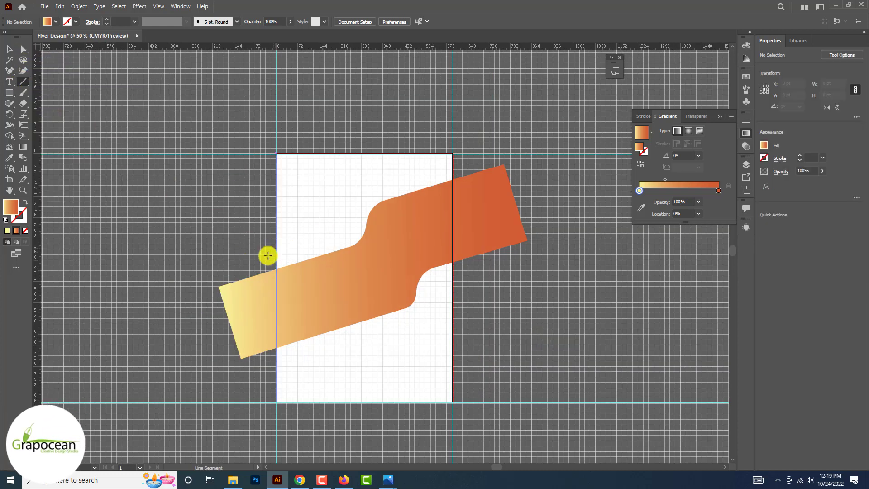
pyautogui.moveTo(273, 382); pyautogui.dragTo(274, 384)
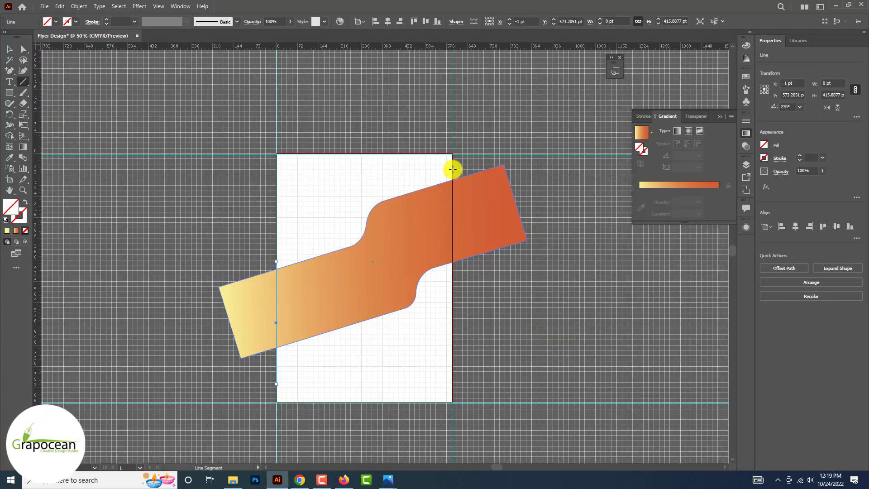
pyautogui.click(9, 50)
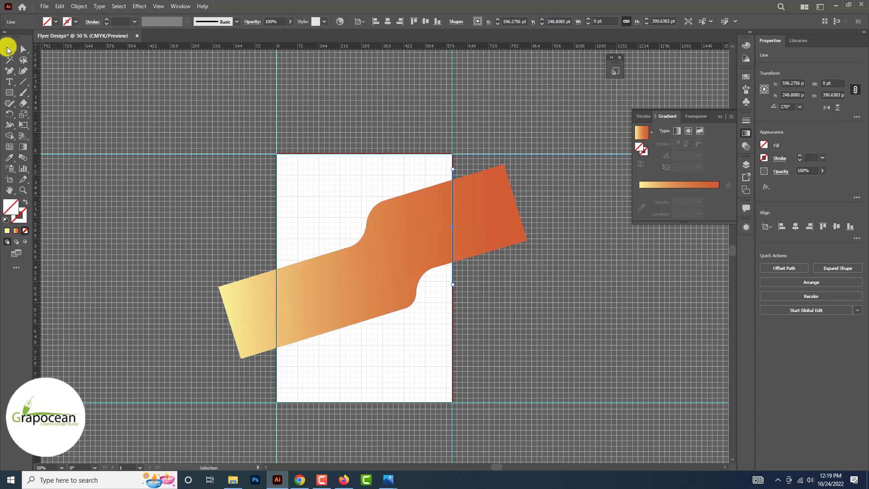
# Divide the gradient shape along both vertical lines with Pathfinder and ungroup the resulting pieces
pyautogui.keyDown('shift'); pyautogui.click(379, 295); pyautogui.keyUp('shift')
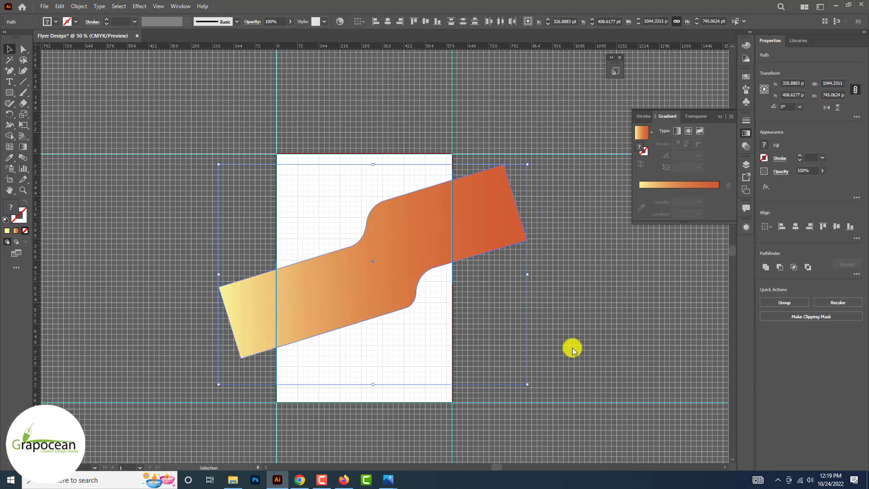
pyautogui.click(856, 274)
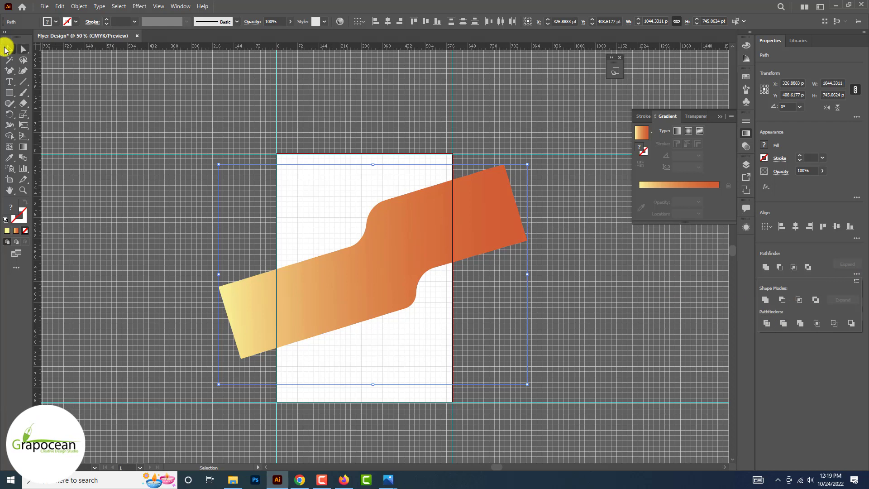
pyautogui.click(140, 233)
pyautogui.click(249, 310)
pyautogui.rightClick(249, 310)
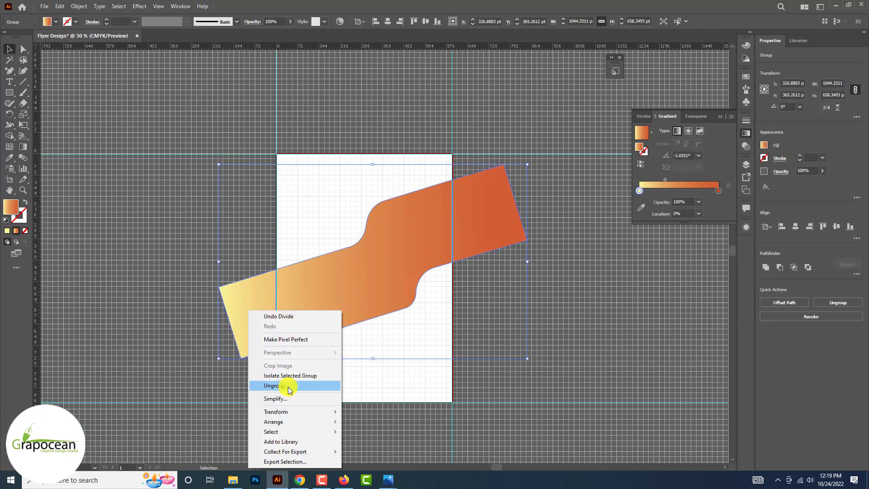
pyautogui.click(289, 388)
# Delete the two gradient pieces that extend beyond the artboard's left and right edges
pyautogui.click(258, 291)
pyautogui.press('Delete')
pyautogui.click(495, 219)
pyautogui.press('Delete')
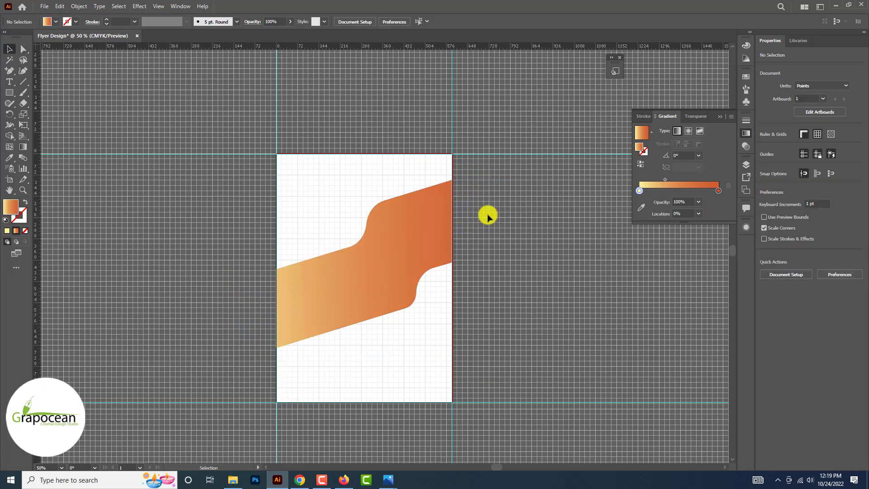
# Draw a six-point Pen shape about 767 by 591 pt over the flyer's lower part, roughly following the gradient band's stepped lower edge
pyautogui.scroll(5, 463, 202)
pyautogui.scroll(-4, 462, 201)
pyautogui.scroll(-2, 522, 275)
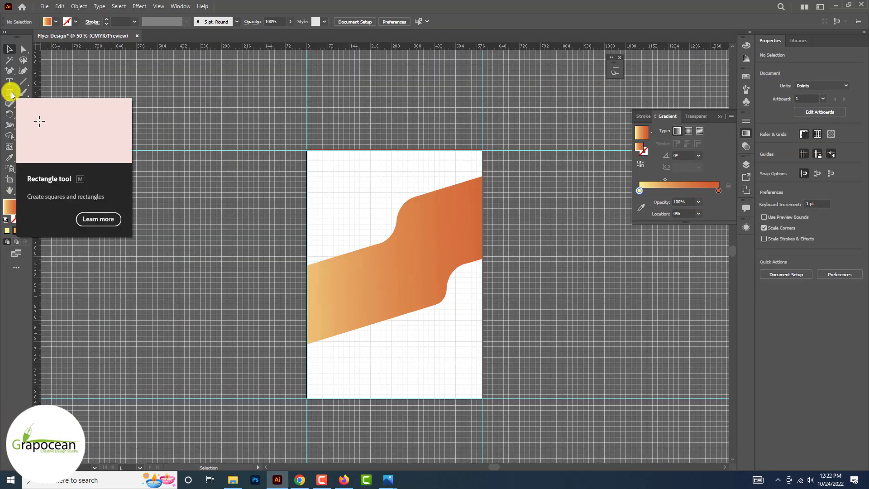
pyautogui.click(9, 70)
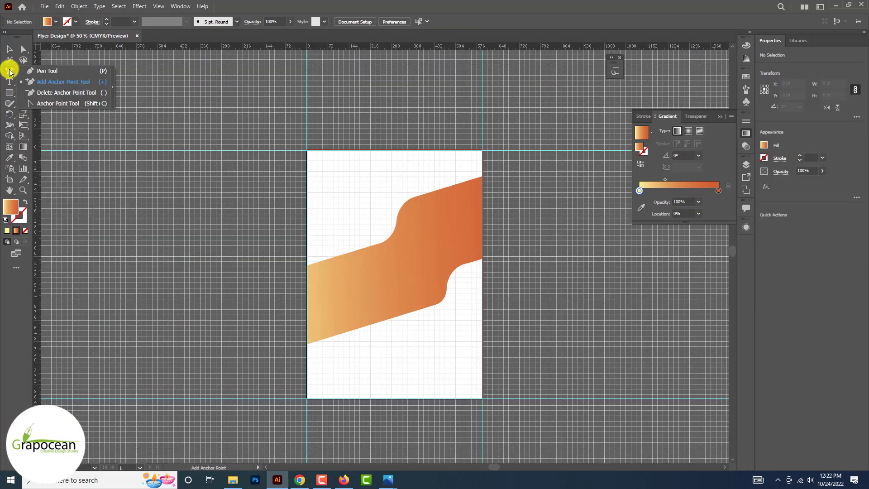
pyautogui.click(296, 344)
pyautogui.click(433, 299)
pyautogui.click(452, 260)
pyautogui.click(505, 245)
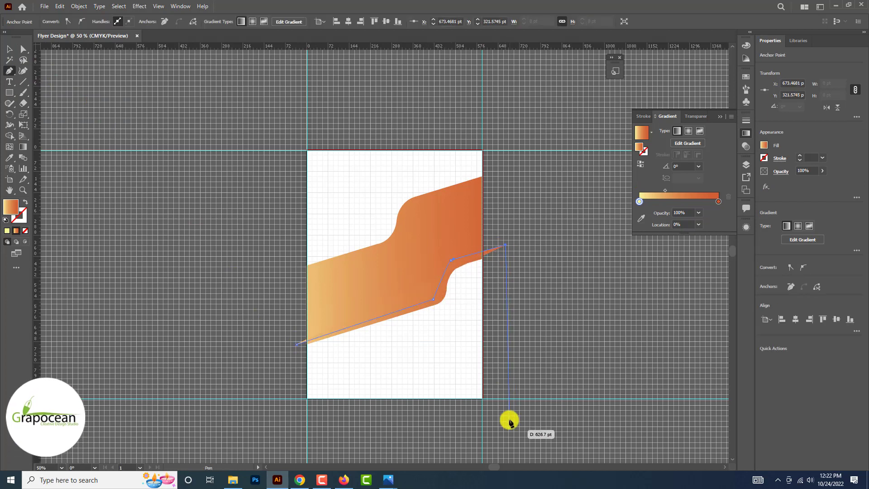
pyautogui.click(509, 420)
pyautogui.click(283, 414)
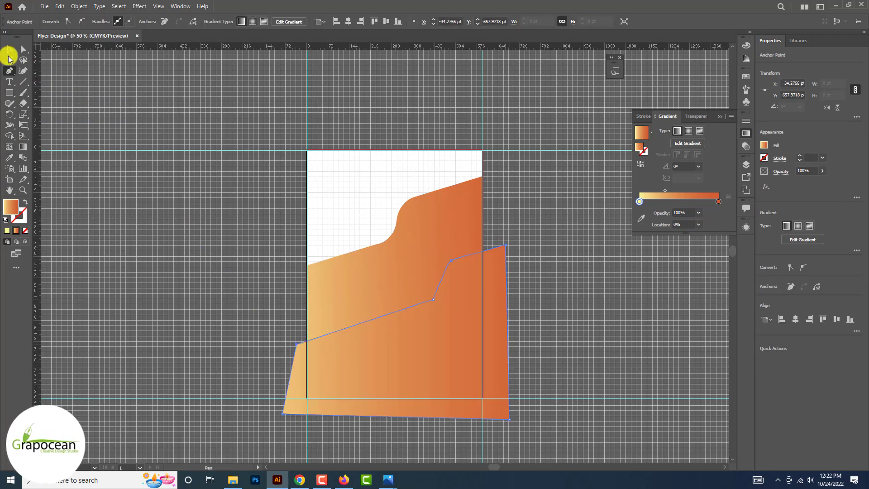
pyautogui.click(9, 50)
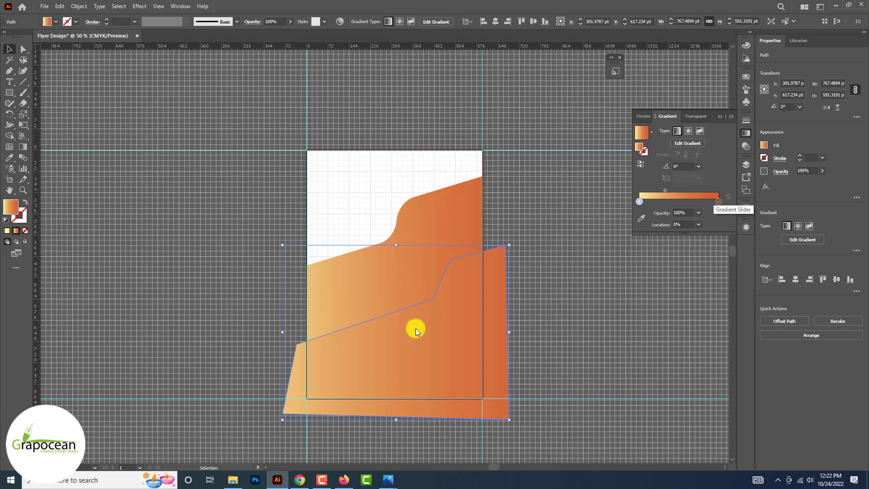
# Fill the new lower shape with the dark teal colour #334E58
pyautogui.click(56, 21)
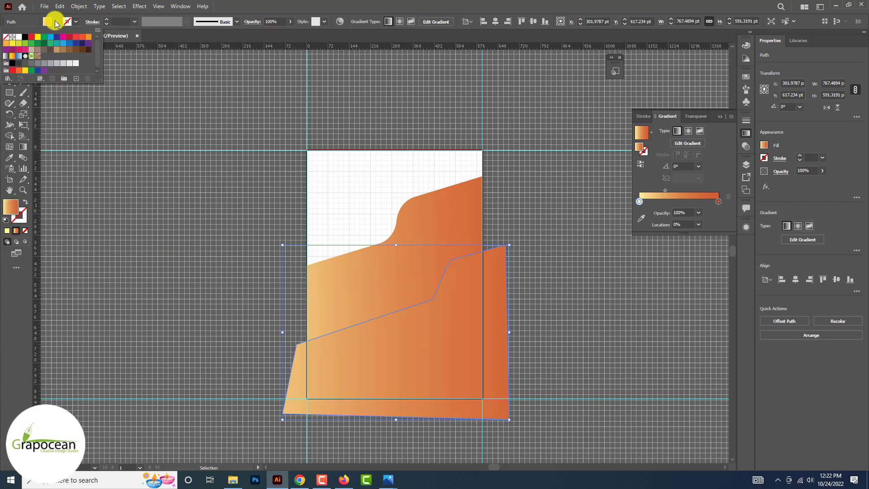
pyautogui.click(25, 40)
pyautogui.doubleClick(10, 206)
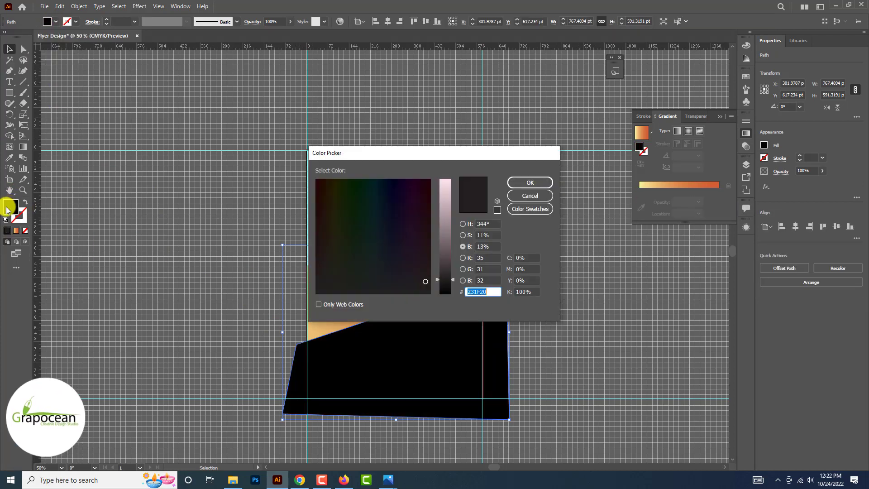
pyautogui.write('334E58')
pyautogui.click(535, 183)
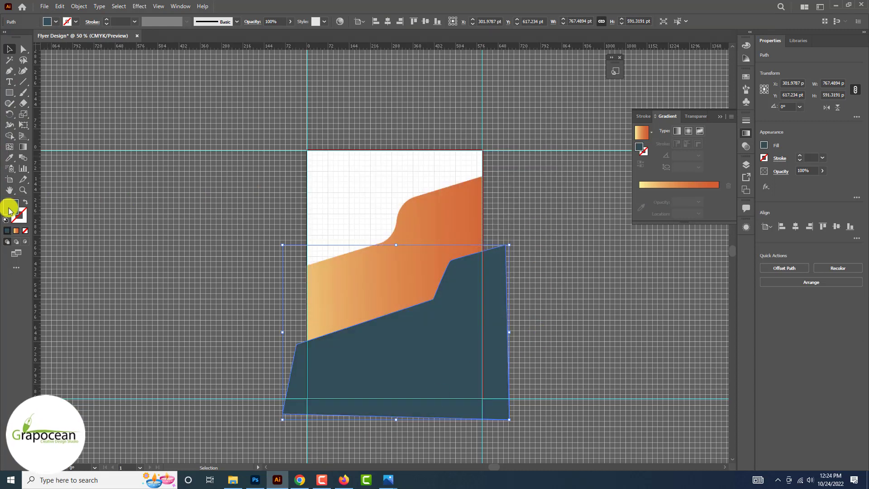
# Set the lower shape's fill colour to #241623 and send it behind the orange gradient band
pyautogui.doubleClick(14, 211)
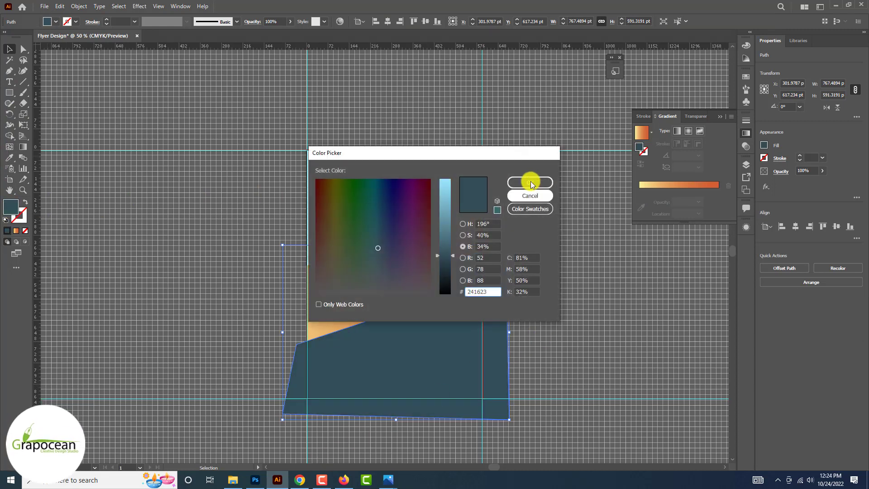
pyautogui.click(531, 182)
pyautogui.hotkey('ctrl', 'shift', 'a')
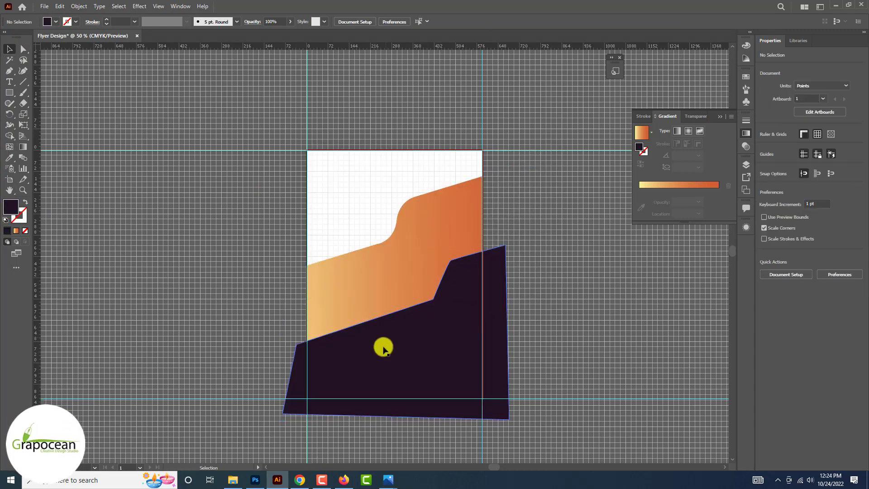
pyautogui.click(394, 353)
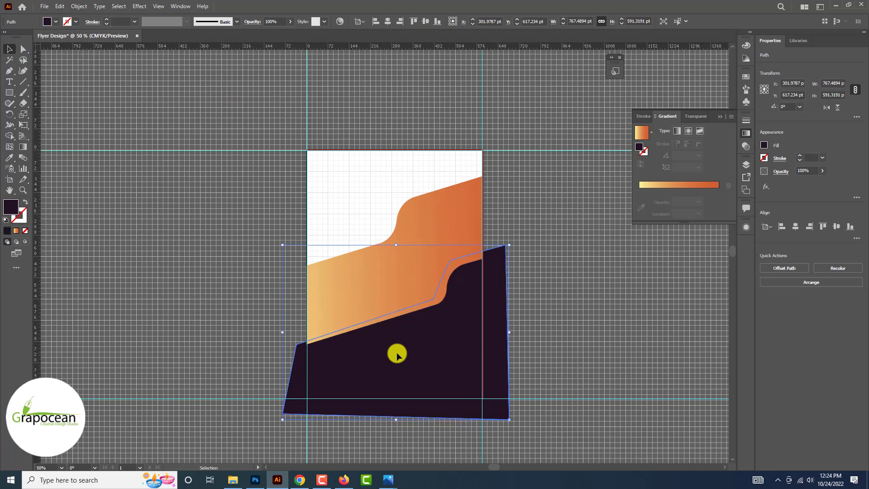
pyautogui.hotkey('ctrl', '[')
pyautogui.click(617, 297)
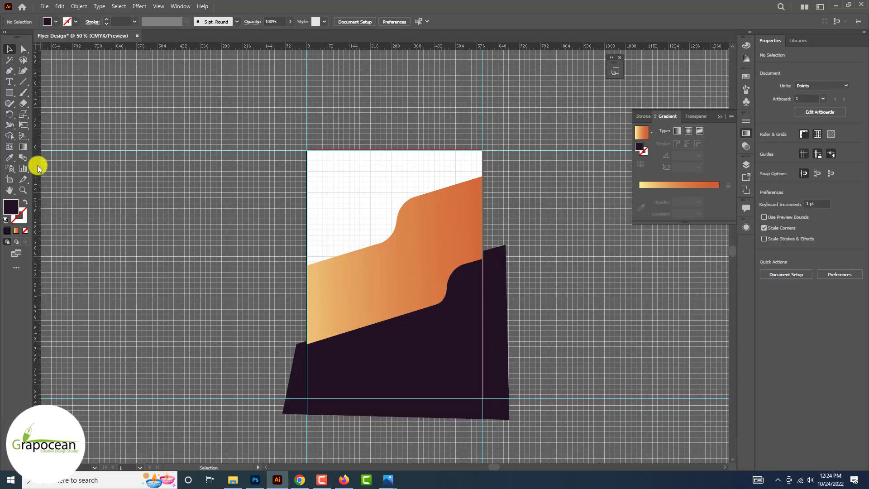
# Draw a rectangle of about 595 by 842 pt covering the whole artboard
pyautogui.scroll(4, 38, 169)
pyautogui.scroll(-4, 38, 169)
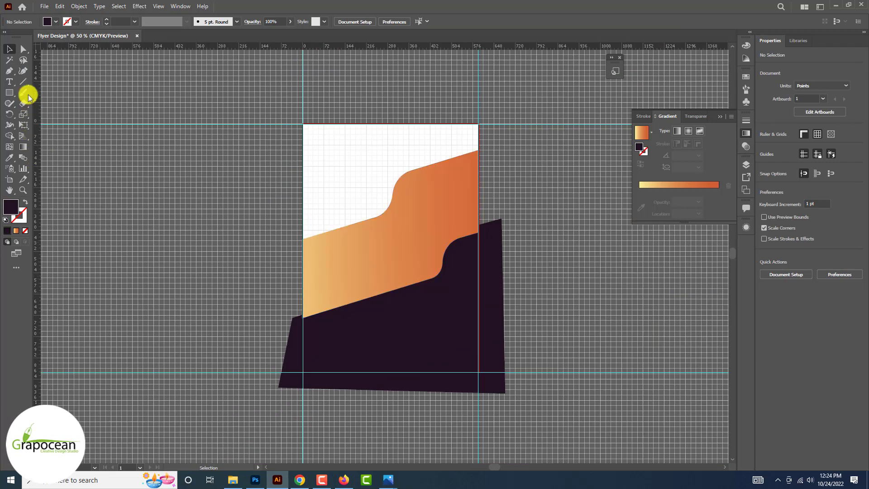
pyautogui.click(9, 92)
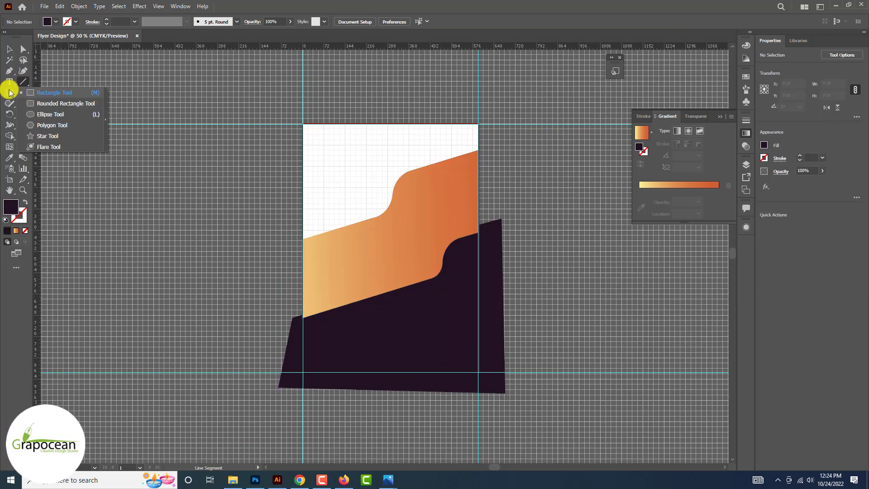
pyautogui.moveTo(303, 124)
pyautogui.mouseDown()
pyautogui.moveTo(369, 293)
pyautogui.moveTo(423, 363)
pyautogui.moveTo(480, 373)
pyautogui.mouseUp()
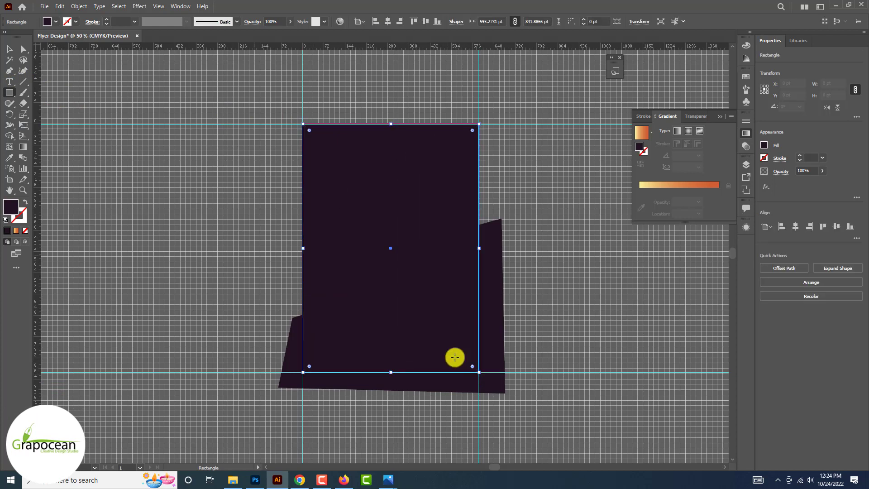
# Clip the dark lower shape to the artboard-sized rectangle with a clipping mask
pyautogui.click(10, 49)
pyautogui.click(252, 140)
pyautogui.hotkey('ctrl', 'a')
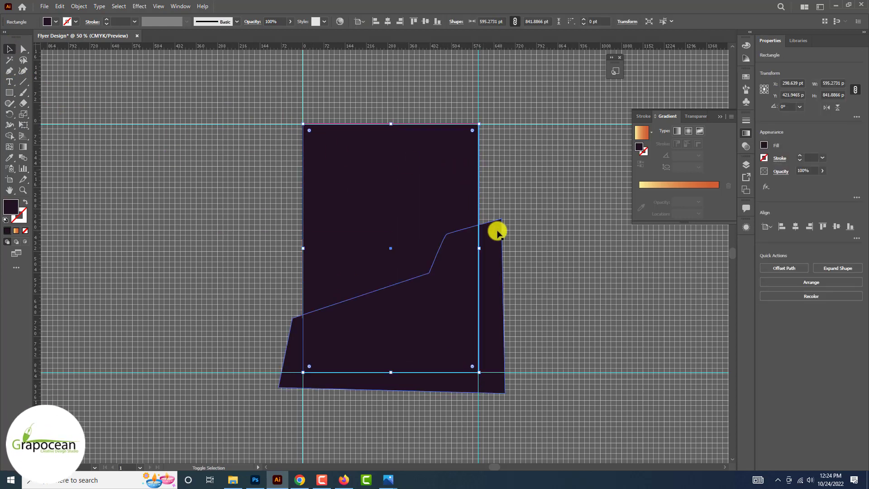
pyautogui.hotkey('ctrl', '7')
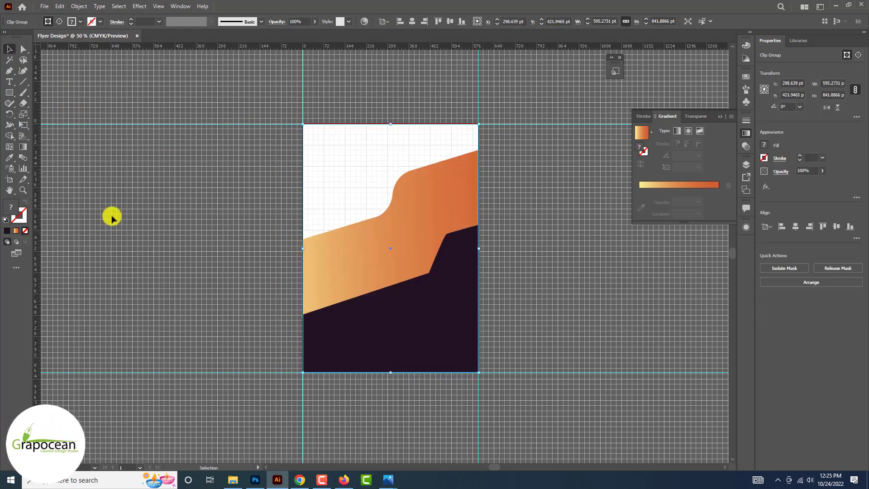
pyautogui.click(131, 217)
# Send the clipped dark shape behind the orange gradient band and move the band down about 136 pt
pyautogui.scroll(2, 431, 290)
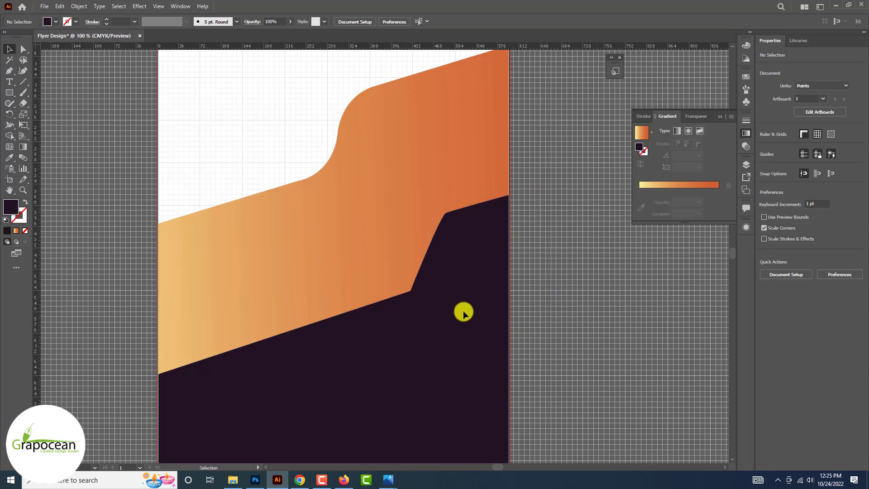
pyautogui.hotkey('ctrl', 'z')
pyautogui.scroll(-4, 540, 322)
pyautogui.click(532, 330)
pyautogui.scroll(1, 512, 323)
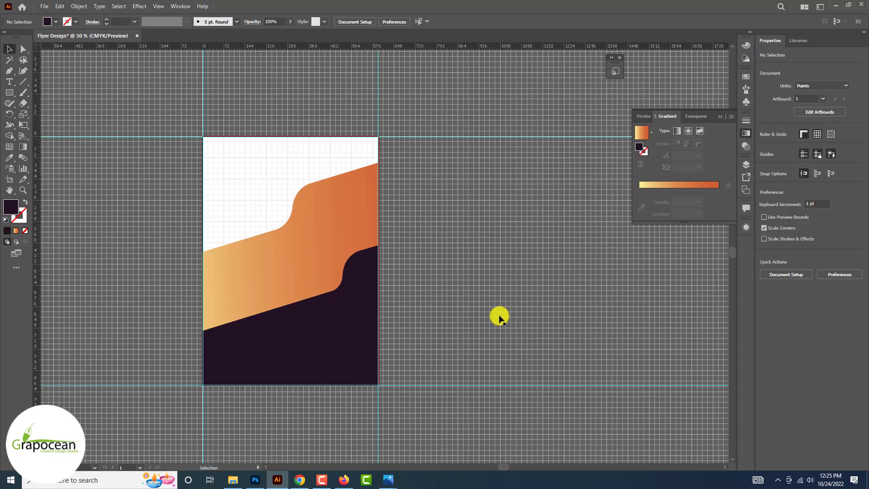
pyautogui.moveTo(305, 273); pyautogui.dragTo(293, 316)
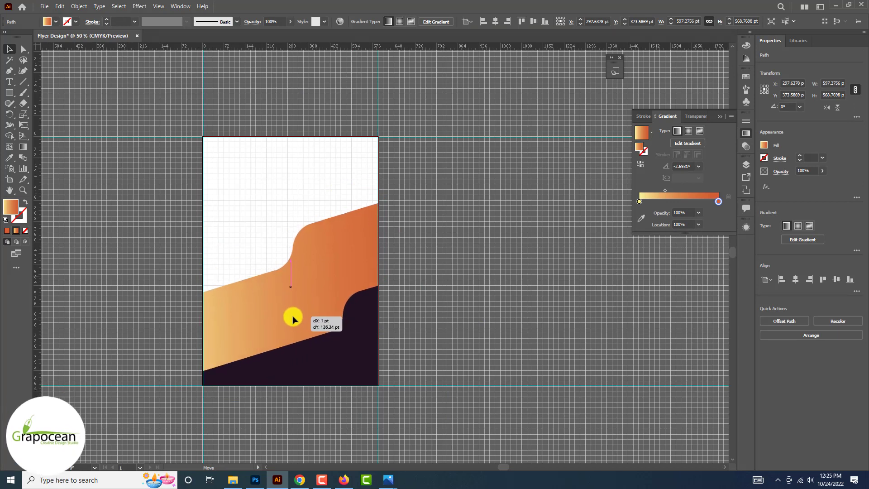
pyautogui.click(513, 295)
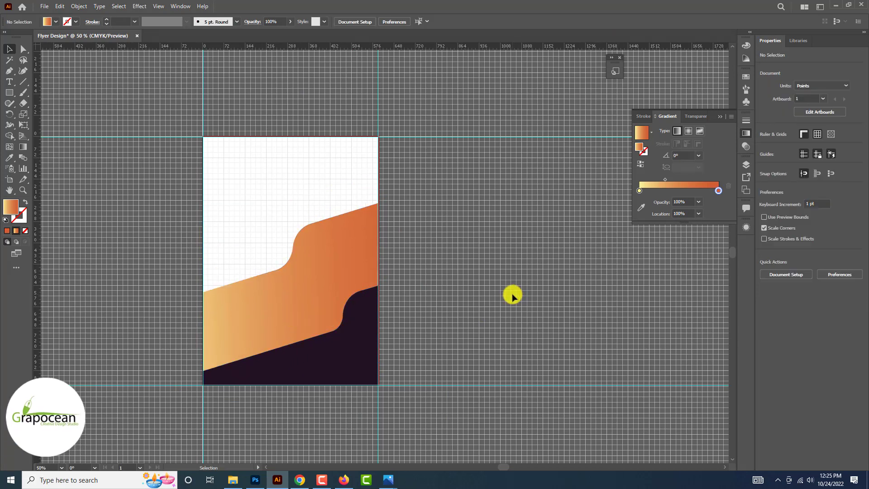
# Draw a gradient rectangle about 376 by 58 pt from the artboard's left edge across the band and rotate it about 17.4° to match the slope
pyautogui.moveTo(10, 92); pyautogui.dragTo(59, 96)
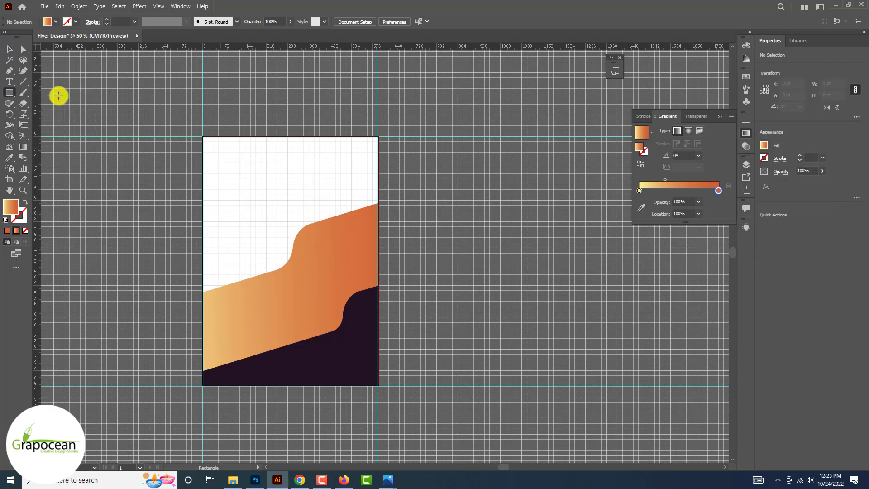
pyautogui.moveTo(202, 296); pyautogui.dragTo(263, 295)
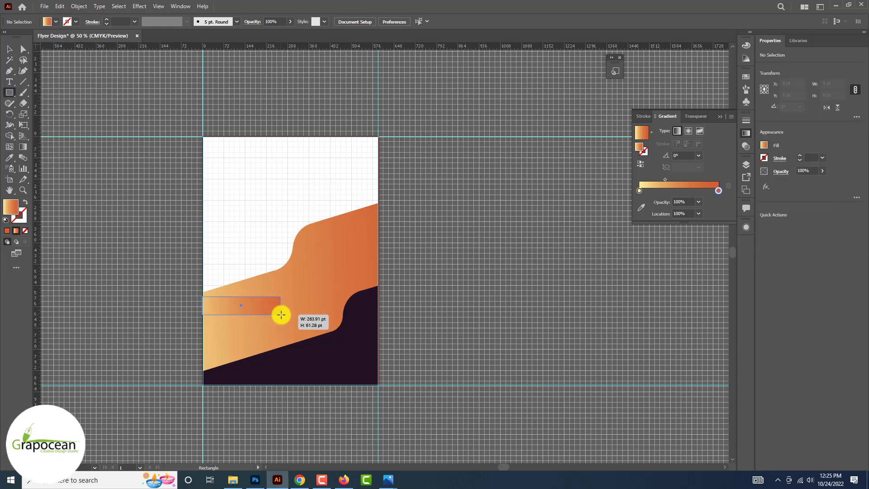
pyautogui.moveTo(296, 316); pyautogui.dragTo(317, 296)
pyautogui.click(10, 53)
pyautogui.click(186, 309)
pyautogui.click(295, 308)
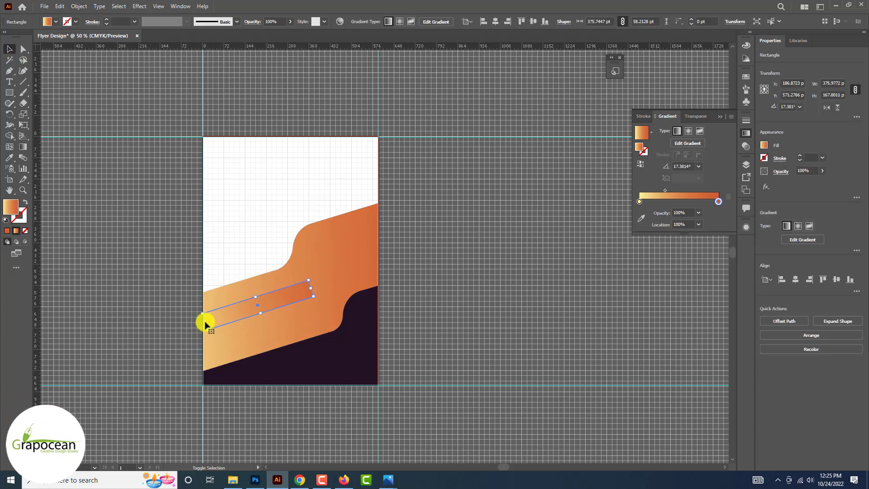
# Lengthen the tilted strip past the artboard's left edge to about 435 by 65 pt and shift it up near the band's upper edge
pyautogui.moveTo(206, 322); pyautogui.dragTo(192, 327)
pyautogui.scroll(2, 252, 310)
pyautogui.moveTo(252, 311); pyautogui.dragTo(246, 283)
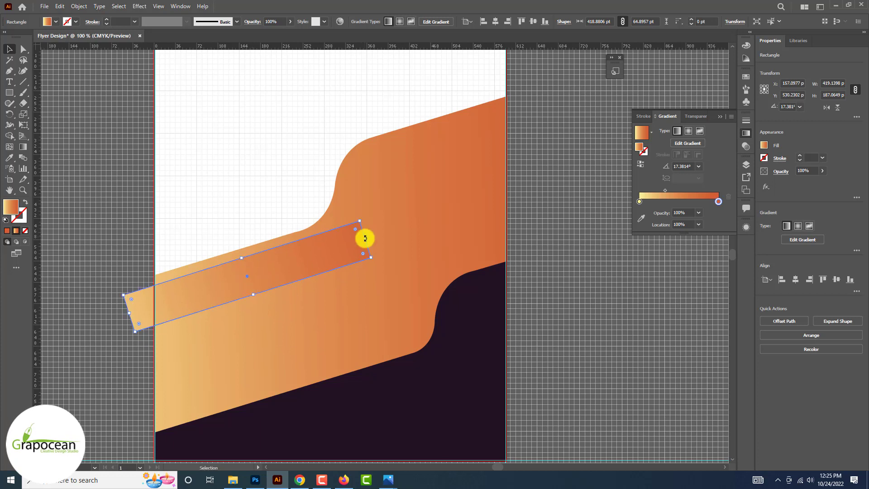
pyautogui.moveTo(371, 236); pyautogui.dragTo(373, 235)
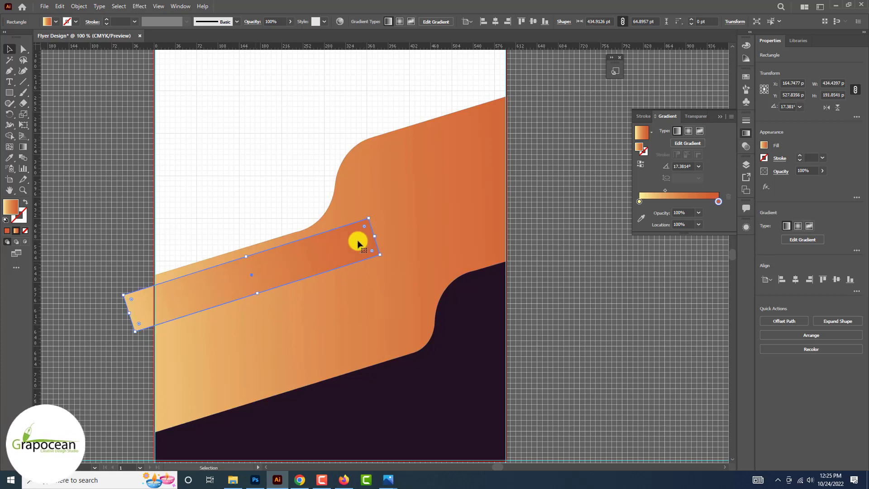
# Position the tilted strip along the band's lower edge and reduce its thickness to about 32 pt
pyautogui.scroll(-1, 267, 261)
pyautogui.moveTo(236, 269); pyautogui.dragTo(219, 351)
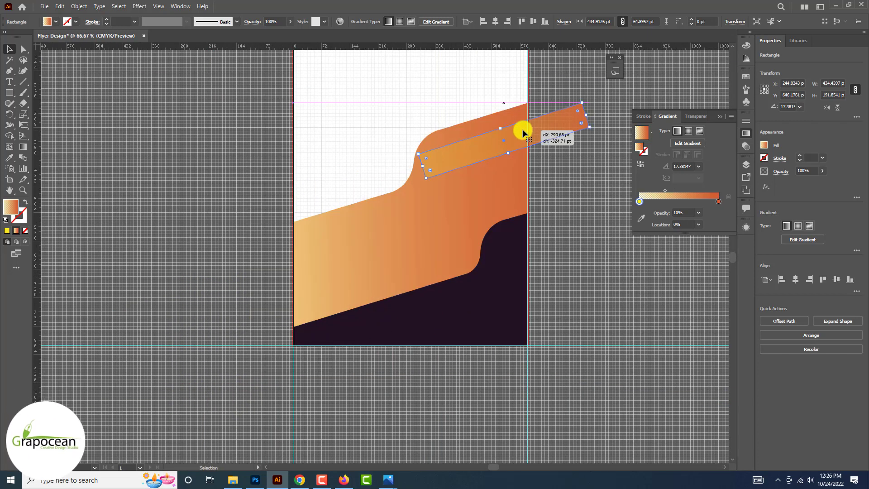
pyautogui.moveTo(521, 130); pyautogui.dragTo(389, 290)
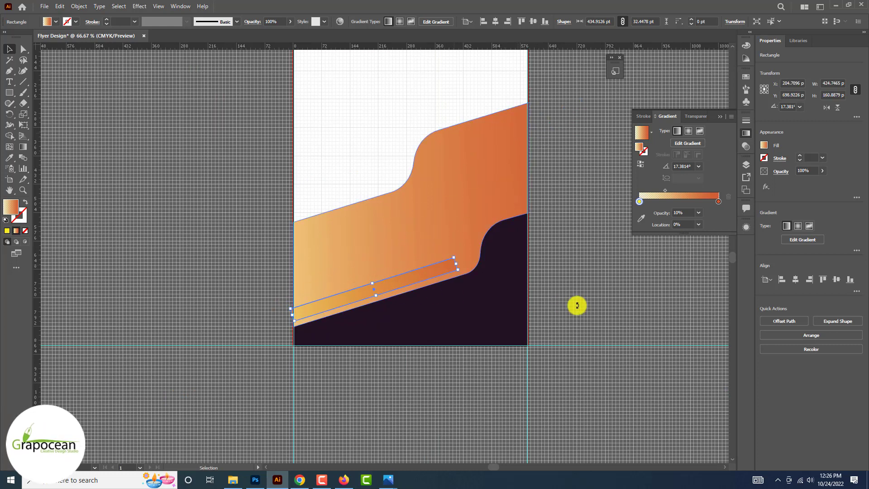
pyautogui.click(577, 306)
pyautogui.click(420, 280)
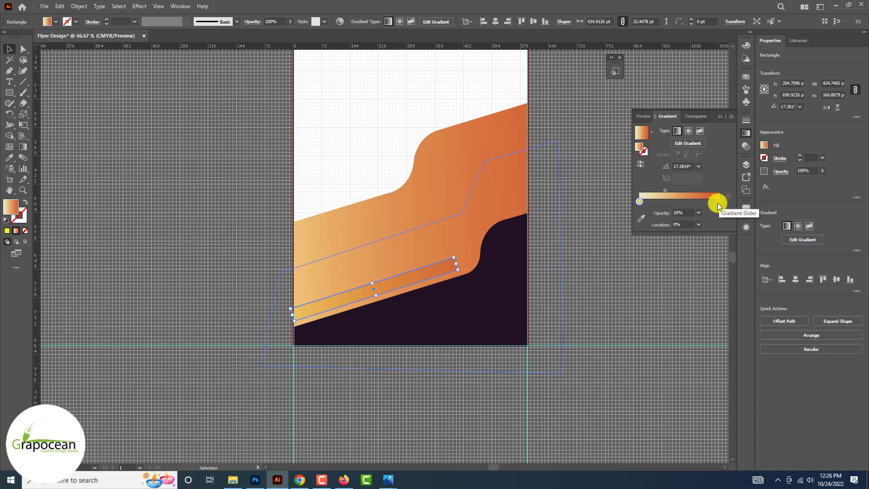
# Set the strip gradient's orange stop to 0% opacity and swap the stops so orange sits at the 0% location
pyautogui.click(699, 213)
pyautogui.click(706, 224)
pyautogui.moveTo(641, 202); pyautogui.dragTo(679, 203)
pyautogui.click(652, 201)
pyautogui.hotkey('ctrl', 'z')
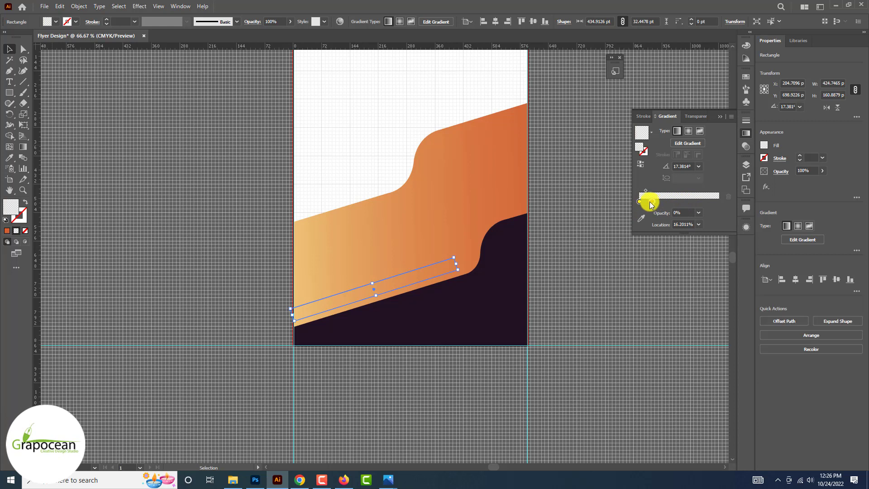
pyautogui.click(639, 202)
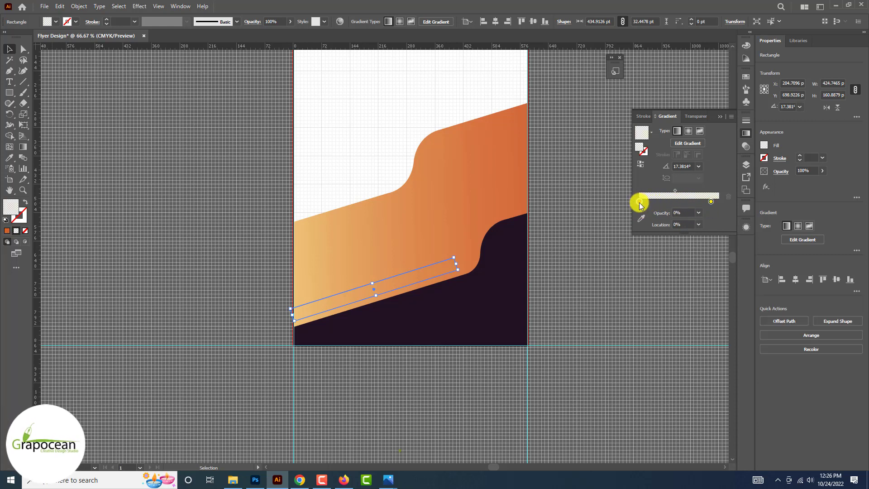
# Set the strip gradient's orange stop to 80% opacity and the yellow stop to 0% opacity at the 100% location
pyautogui.click(698, 213)
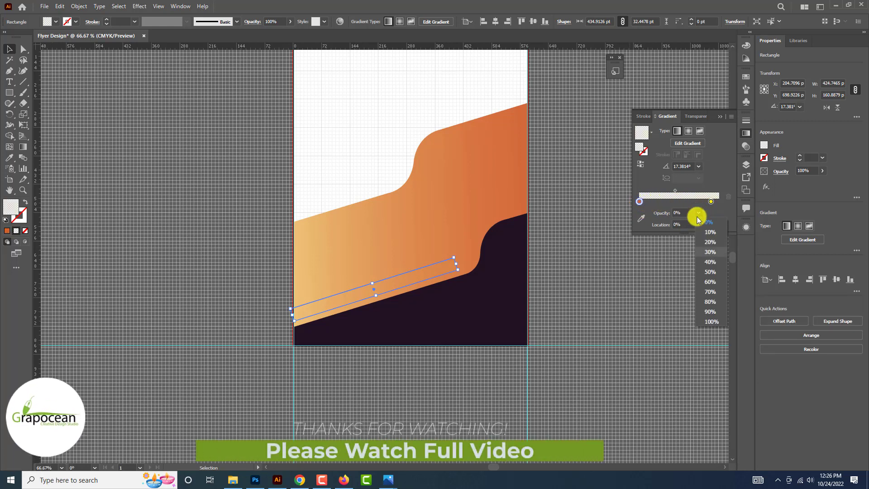
pyautogui.click(710, 302)
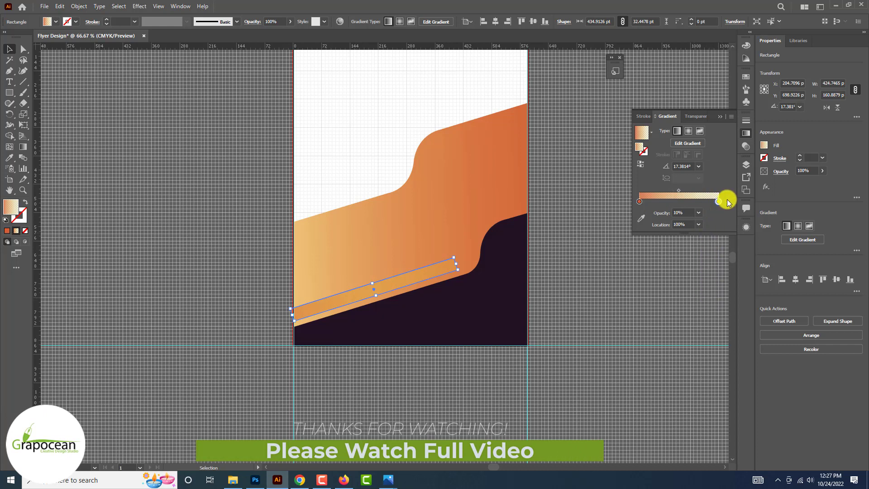
pyautogui.moveTo(728, 203); pyautogui.dragTo(726, 203)
pyautogui.click(698, 213)
pyautogui.click(704, 222)
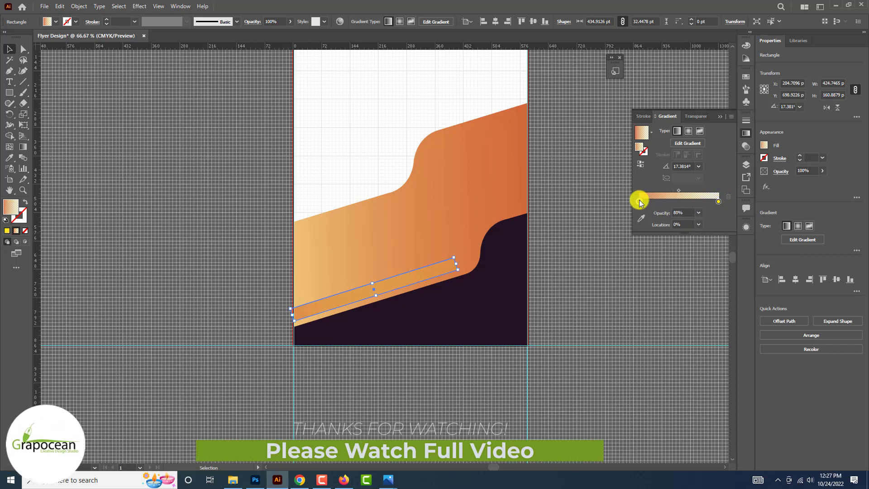
# Raise the strip gradient's orange stop to 100% opacity and move the transparent yellow stop to about the 60% location
pyautogui.click(699, 213)
pyautogui.click(708, 319)
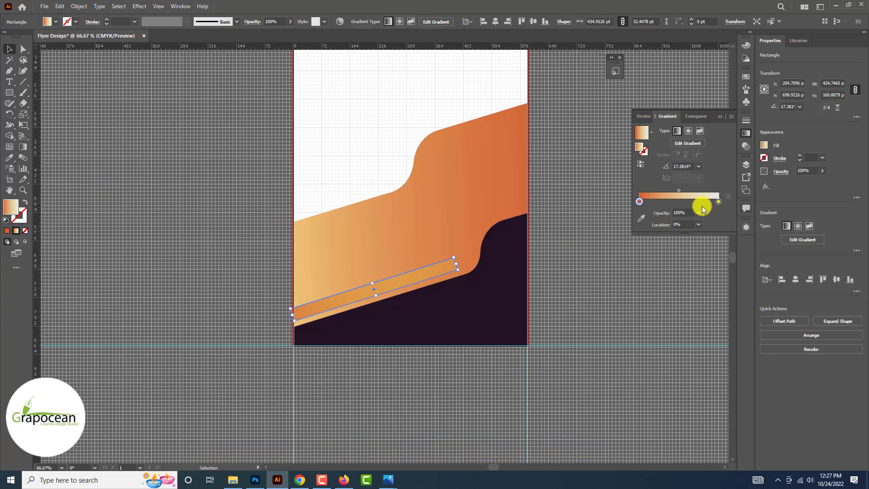
pyautogui.click(718, 202)
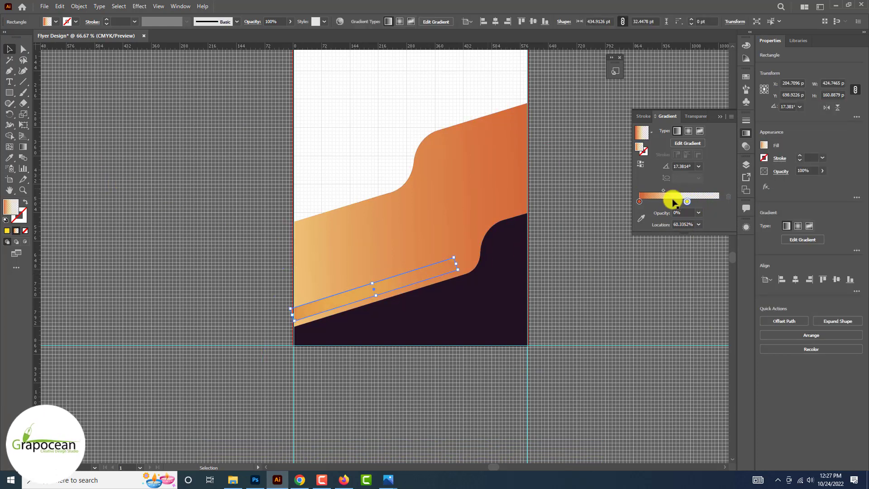
pyautogui.click(161, 236)
# Duplicate the fading strip about 34 pt above and slightly left of the original
pyautogui.scroll(2, 314, 307)
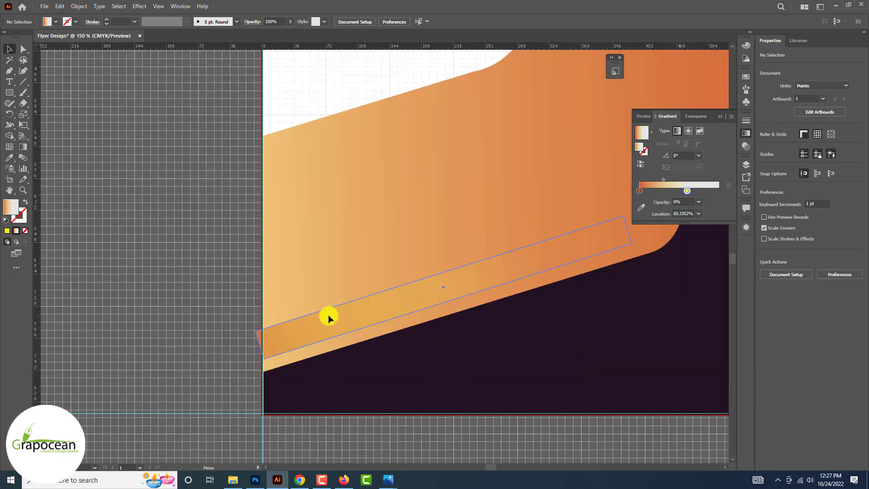
pyautogui.click(327, 321)
pyautogui.moveTo(327, 322); pyautogui.dragTo(320, 291)
pyautogui.scroll(-6, 400, 317)
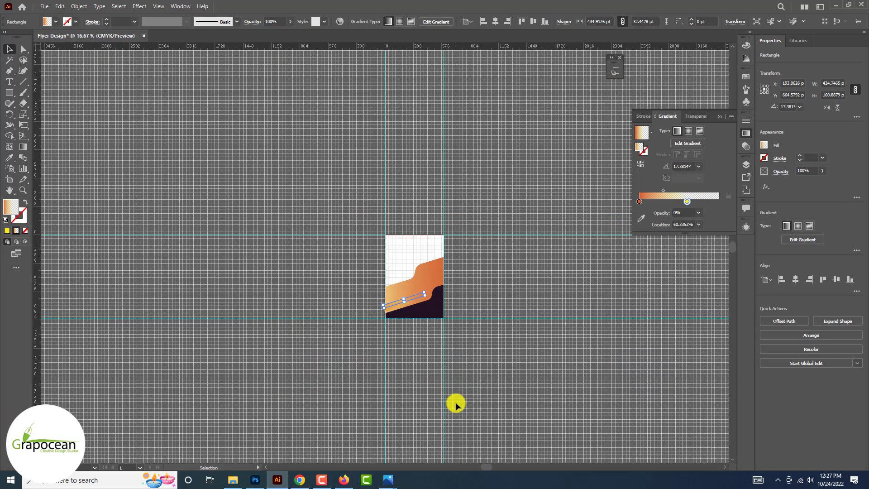
pyautogui.click(456, 404)
# Move both fading strips down about 97 pt onto the dark shape's lower-left corner
pyautogui.scroll(3, 440, 346)
pyautogui.moveTo(309, 225); pyautogui.dragTo(309, 247)
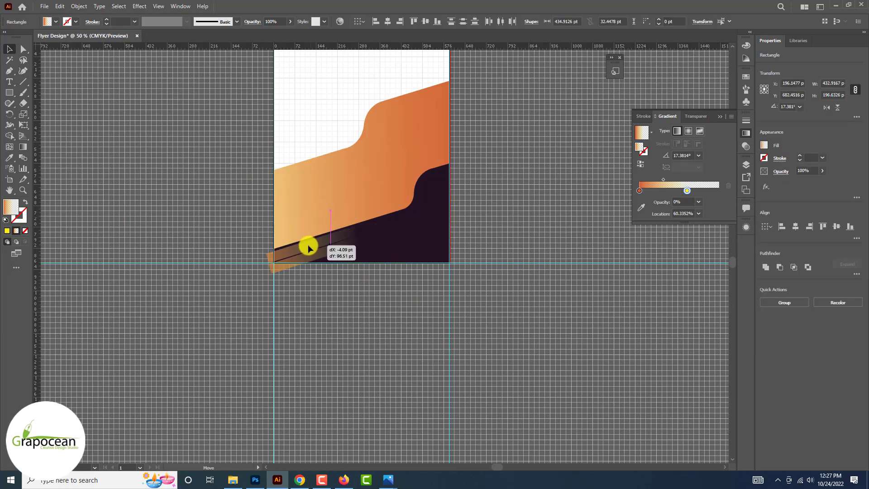
pyautogui.click(394, 321)
pyautogui.scroll(2, 411, 334)
pyautogui.scroll(-2, 316, 272)
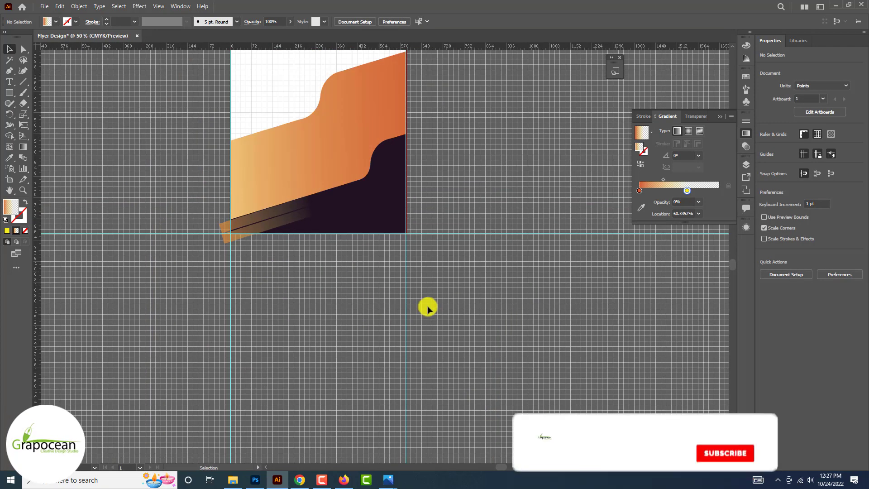
# Erase the ends of the upper-right and lower-left strip pairs that overhang the artboard's edges
pyautogui.scroll(-3, 460, 176)
pyautogui.scroll(3, 461, 189)
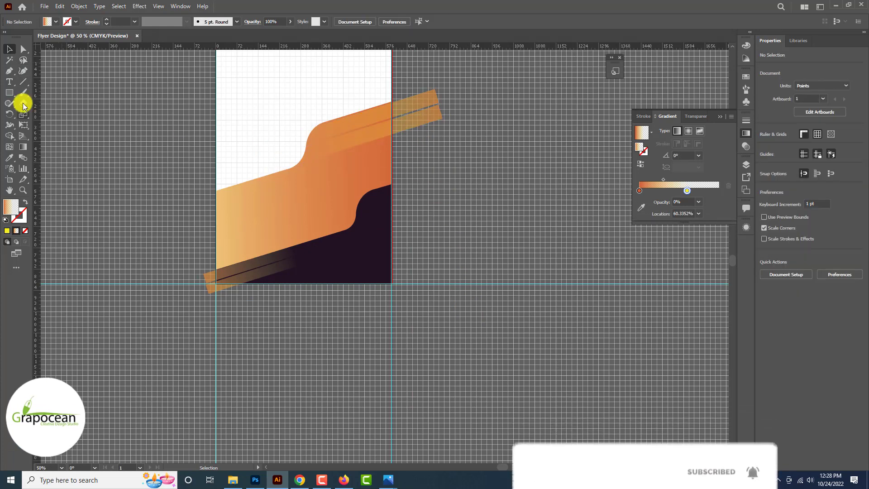
pyautogui.moveTo(23, 103); pyautogui.dragTo(53, 101)
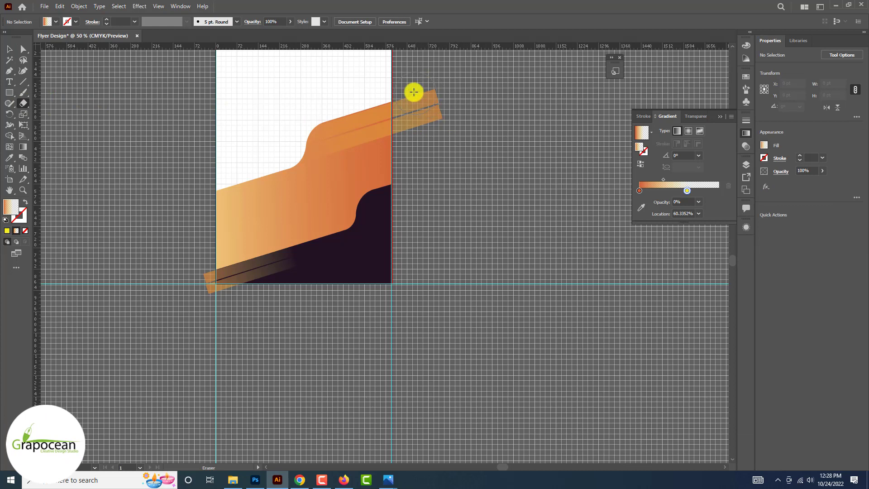
pyautogui.moveTo(413, 92); pyautogui.dragTo(424, 181)
pyautogui.moveTo(439, 149); pyautogui.dragTo(437, 77)
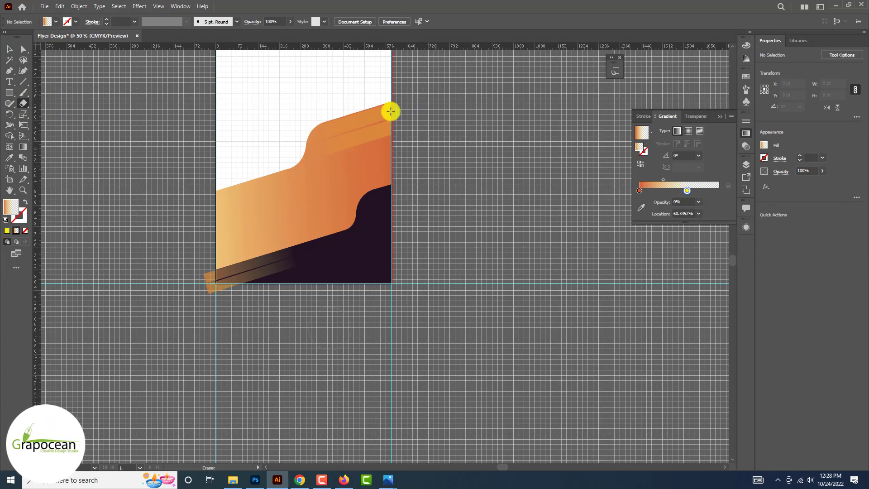
pyautogui.moveTo(195, 310)
pyautogui.mouseDown()
pyautogui.moveTo(252, 311)
pyautogui.moveTo(181, 305)
pyautogui.mouseUp()
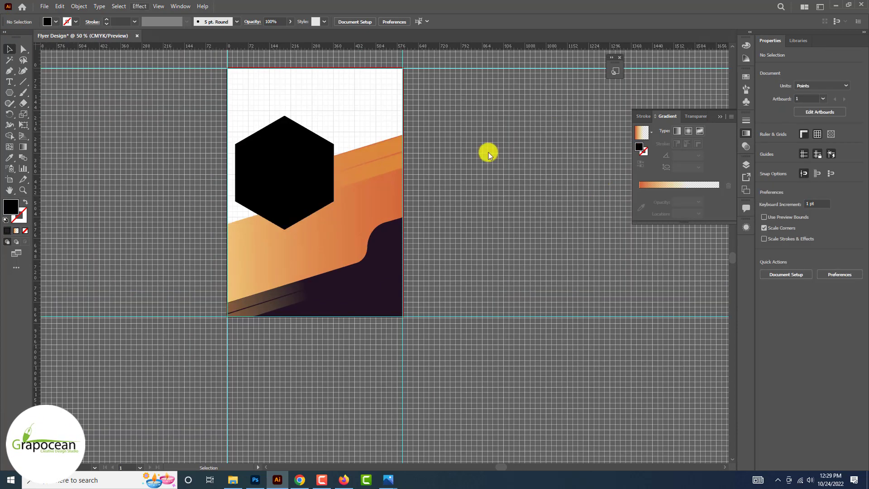
# Place the city skyline photo from the Downloads folder over the hexagon at about 859 by 573 pt
pyautogui.click(44, 7)
pyautogui.click(87, 171)
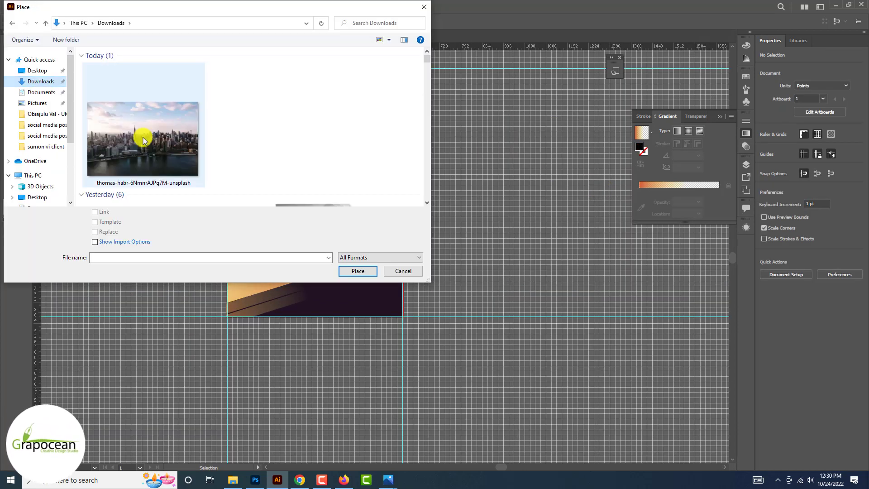
pyautogui.click(143, 140)
pyautogui.click(358, 271)
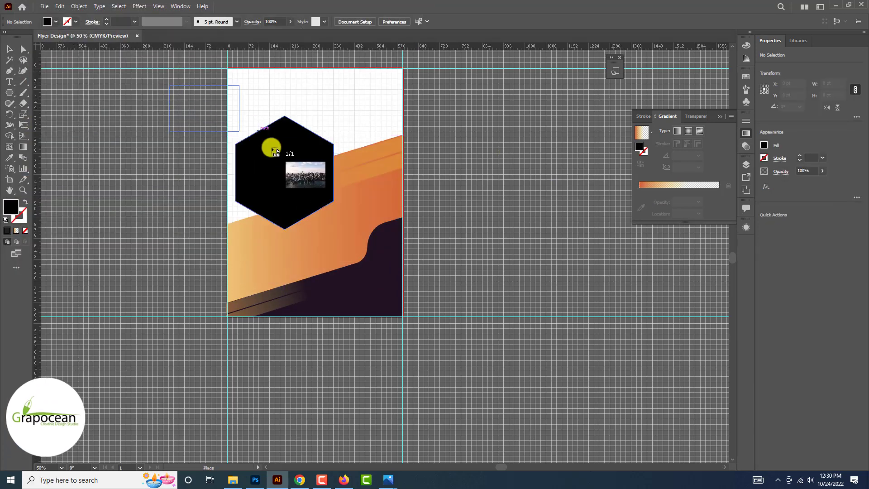
pyautogui.moveTo(273, 150); pyautogui.dragTo(425, 281)
# Shift the skyline photo left, enlarge it to about 2860 by 1760 pt and embed it in the document
pyautogui.scroll(-2, 334, 207)
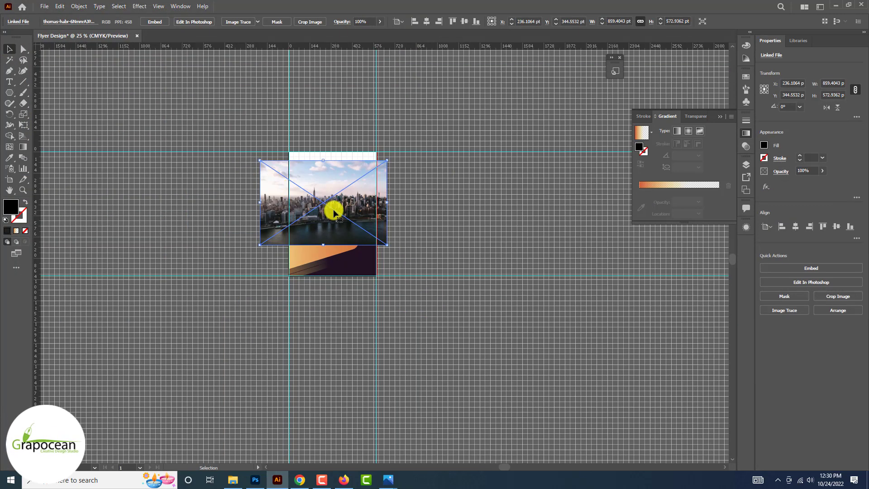
pyautogui.moveTo(334, 208); pyautogui.dragTo(180, 233)
pyautogui.scroll(2, 180, 233)
pyautogui.moveTo(273, 305); pyautogui.dragTo(462, 409)
pyautogui.scroll(-2, 355, 297)
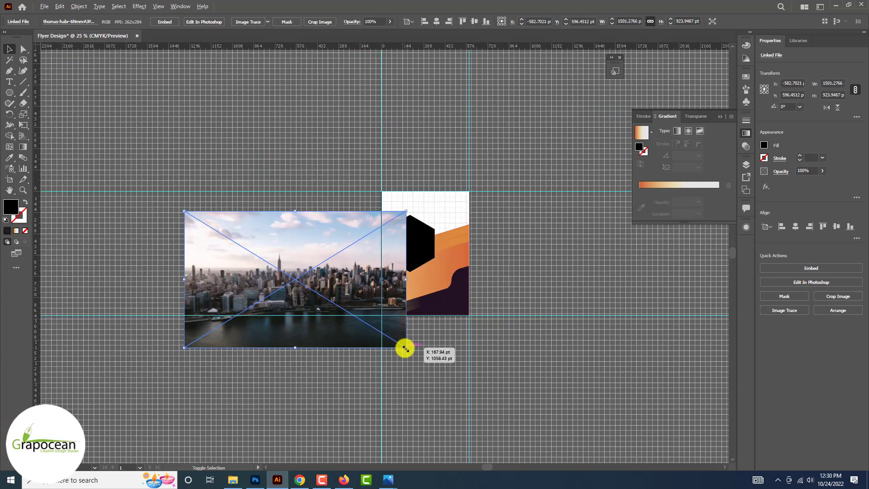
pyautogui.moveTo(405, 348); pyautogui.dragTo(533, 409)
pyautogui.moveTo(243, 261); pyautogui.dragTo(185, 209)
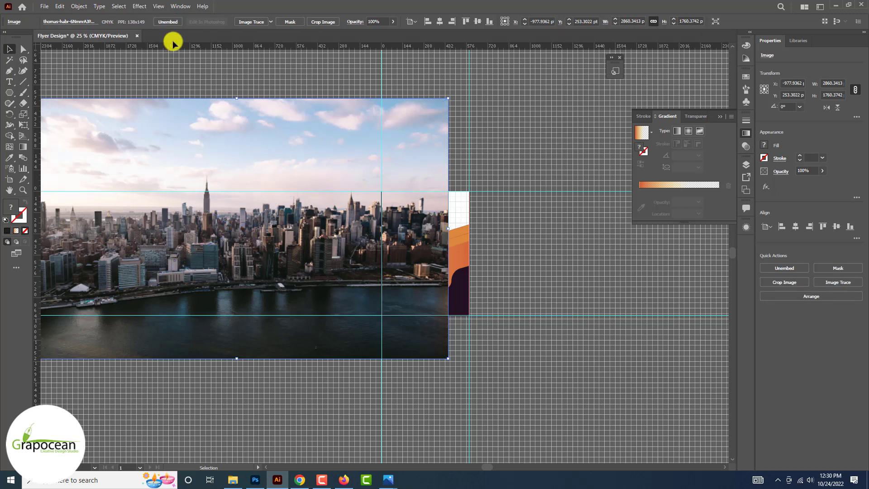
# Unembed the skyline photo and save it on the Desktop as the Photoshop file "city link file"
pyautogui.click(169, 22)
pyautogui.moveTo(71, 105); pyautogui.dragTo(69, 75)
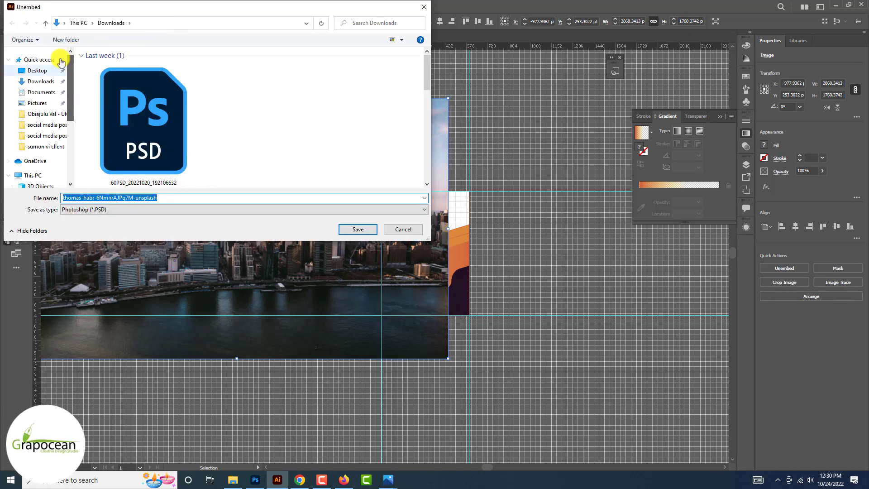
pyautogui.click(57, 69)
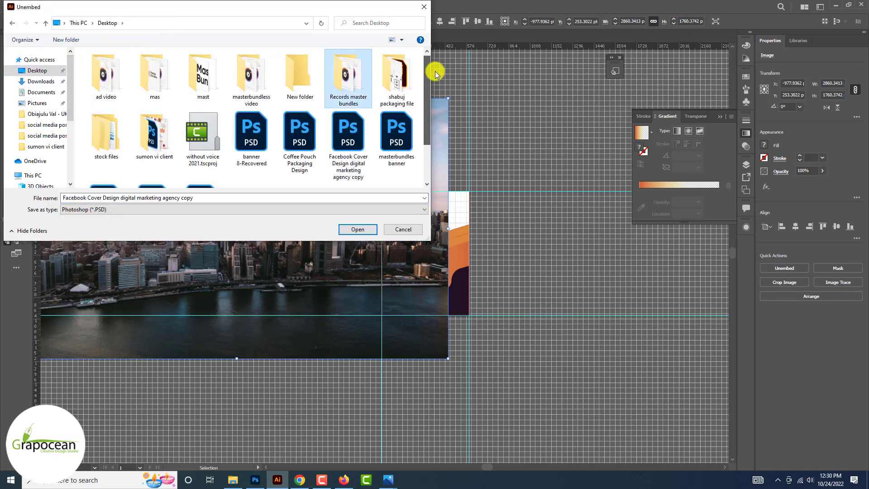
pyautogui.click(178, 198)
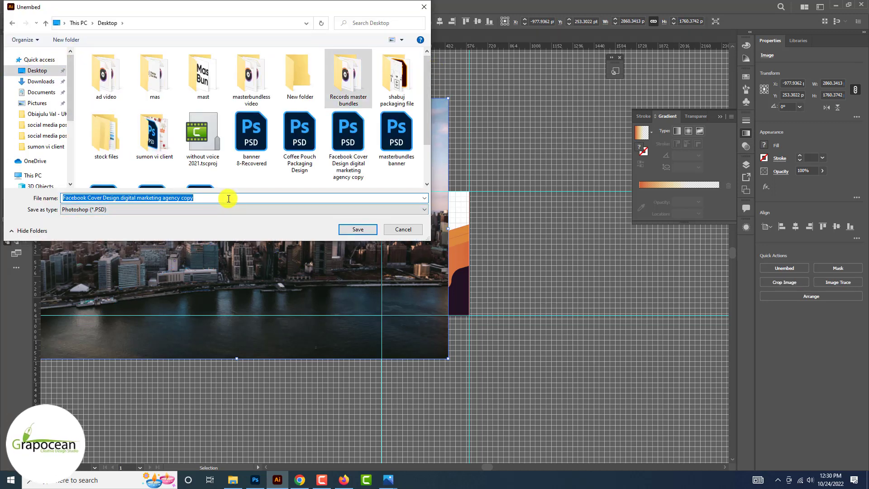
pyautogui.write('city link 01')
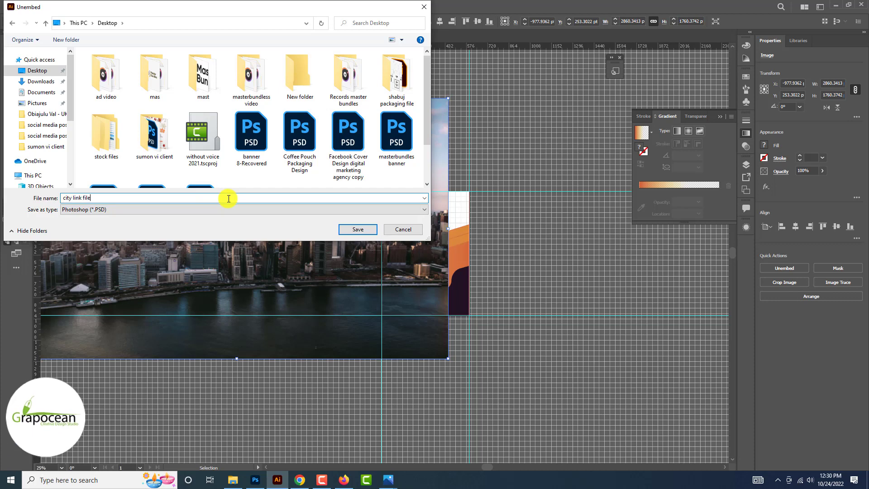
pyautogui.click(358, 229)
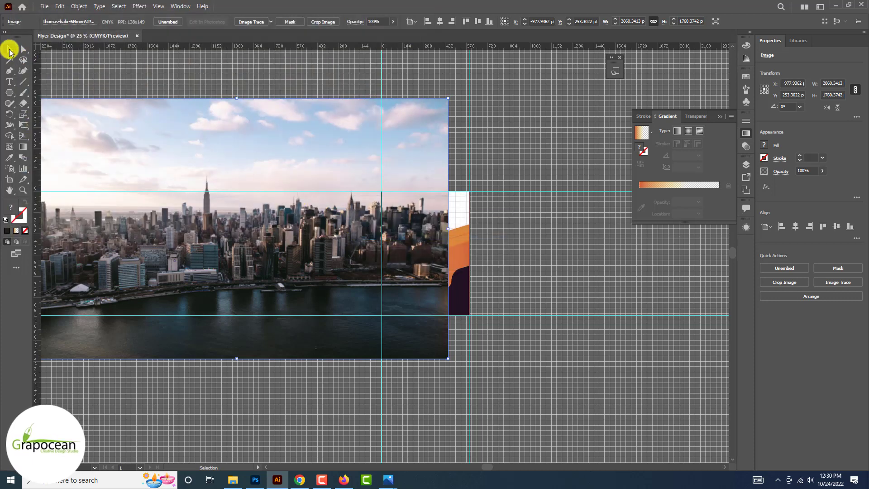
# Open the linked skyline photo for editing in Photoshop and hide the grid over it
pyautogui.click(127, 52)
pyautogui.hotkey('ctrl', '-')
pyautogui.hotkey('ctrl', '-')
pyautogui.click(242, 163)
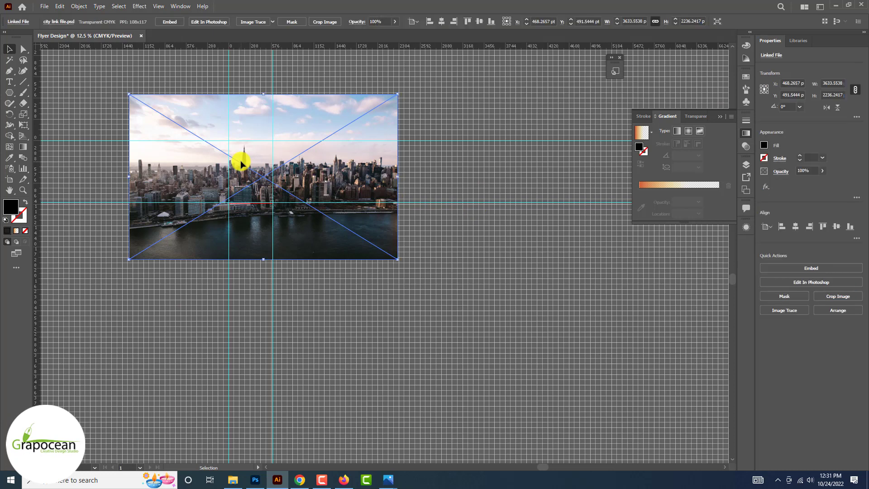
pyautogui.click(210, 25)
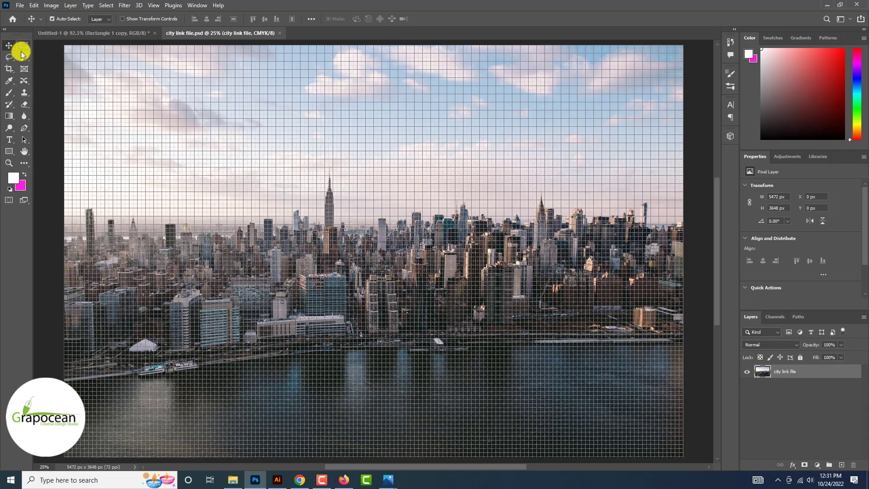
pyautogui.click(143, 137)
pyautogui.hotkey('ctrl', "'")
pyautogui.keyDown('ctrl'); pyautogui.click(484, 281); pyautogui.keyUp('ctrl')
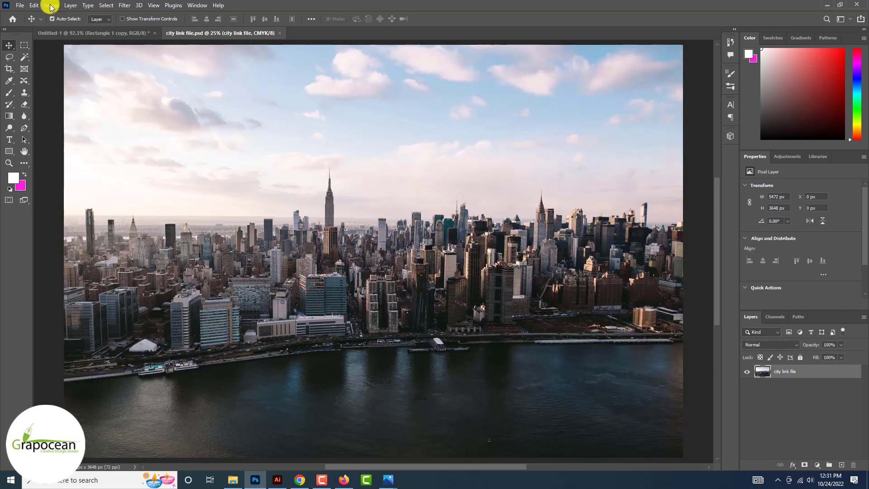
# Convert the skyline photo to Grayscale, save it and switch back to the flyer in Illustrator
pyautogui.click(51, 5)
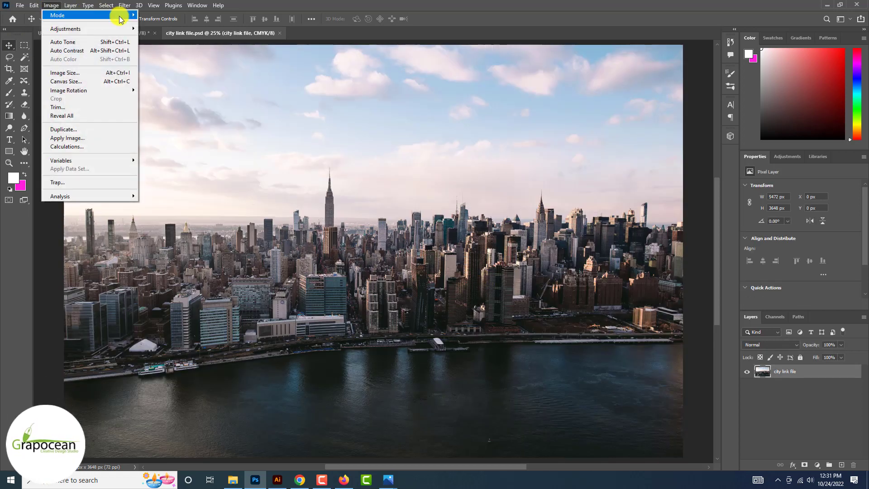
pyautogui.moveTo(121, 19)
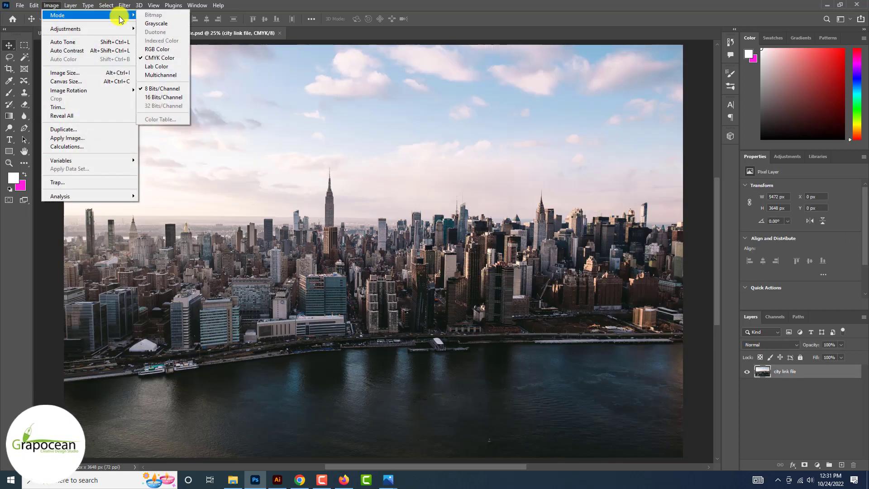
pyautogui.click(172, 26)
pyautogui.click(397, 179)
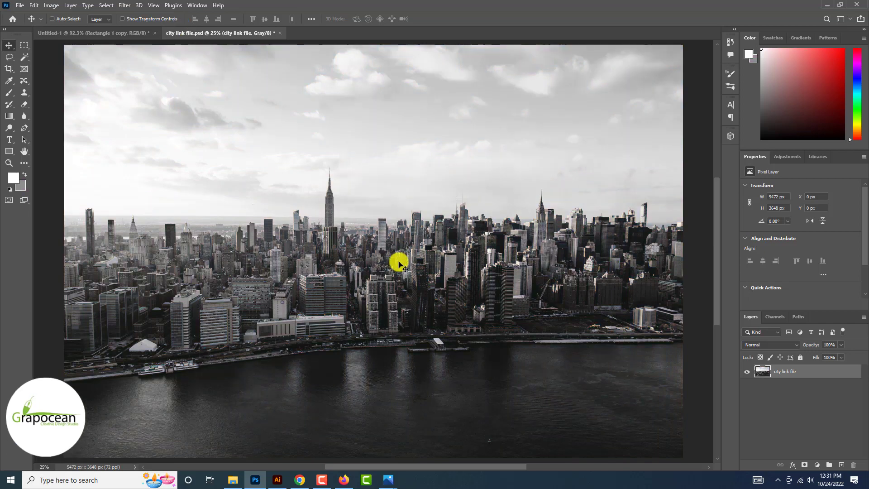
pyautogui.hotkey('ctrl', 's')
pyautogui.click(277, 480)
pyautogui.click(481, 250)
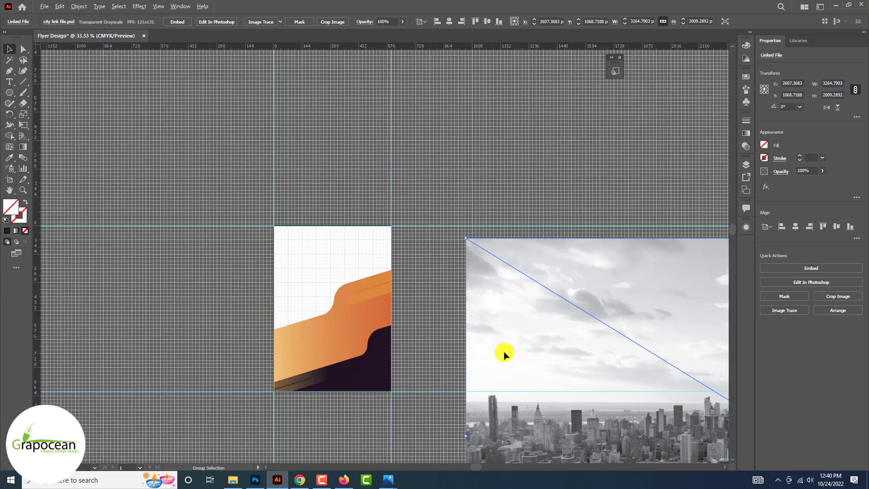
# Draw a dark closed polygon with the Pen tool above the orange band, following its stepped upper edge and overhanging the artboard
pyautogui.scroll(-1, 505, 355)
pyautogui.click(452, 281)
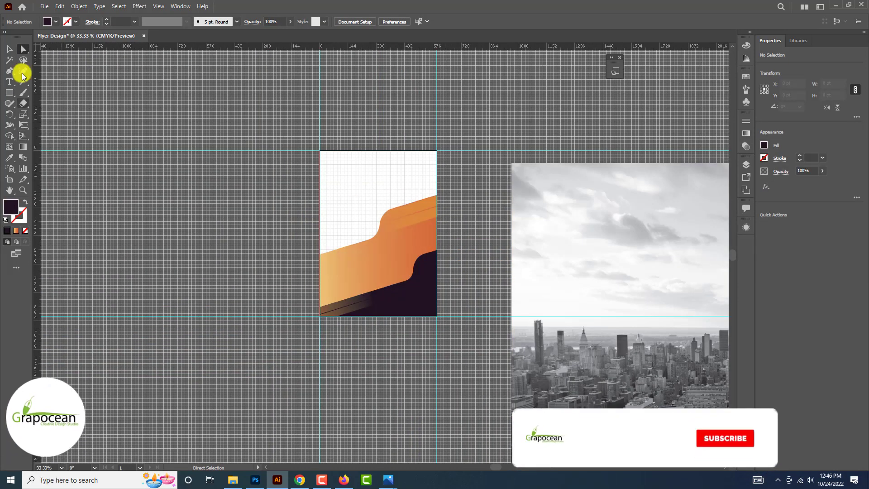
pyautogui.click(314, 262)
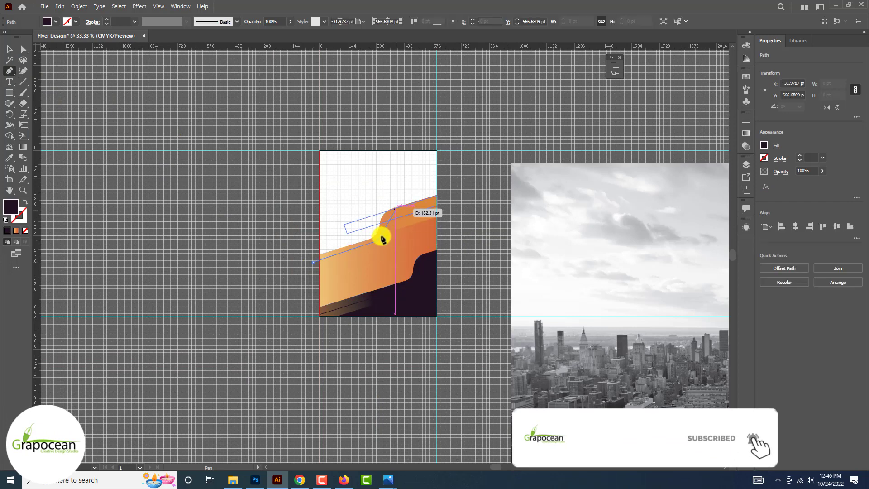
pyautogui.click(378, 240)
pyautogui.click(390, 214)
pyautogui.click(442, 195)
pyautogui.click(446, 127)
pyautogui.click(305, 143)
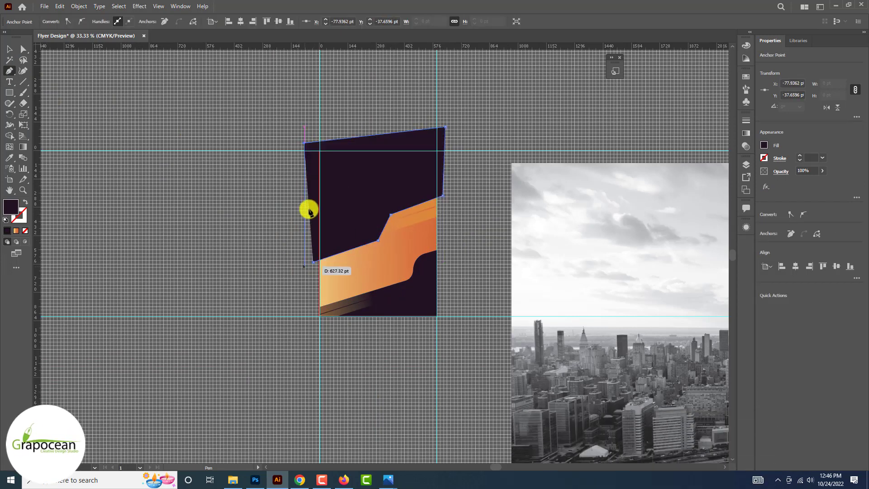
pyautogui.scroll(2, 321, 270)
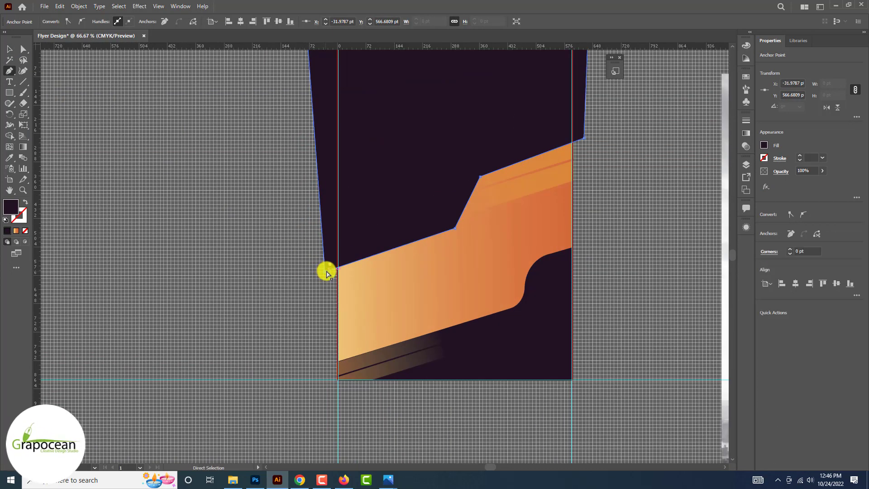
# Move the polygon's outer corner points onto the artboard's edges, making it about 600 by 556 pt
pyautogui.moveTo(339, 271); pyautogui.dragTo(338, 270)
pyautogui.scroll(5, 320, 221)
pyautogui.moveTo(309, 189); pyautogui.dragTo(339, 200)
pyautogui.moveTo(589, 156); pyautogui.dragTo(572, 201)
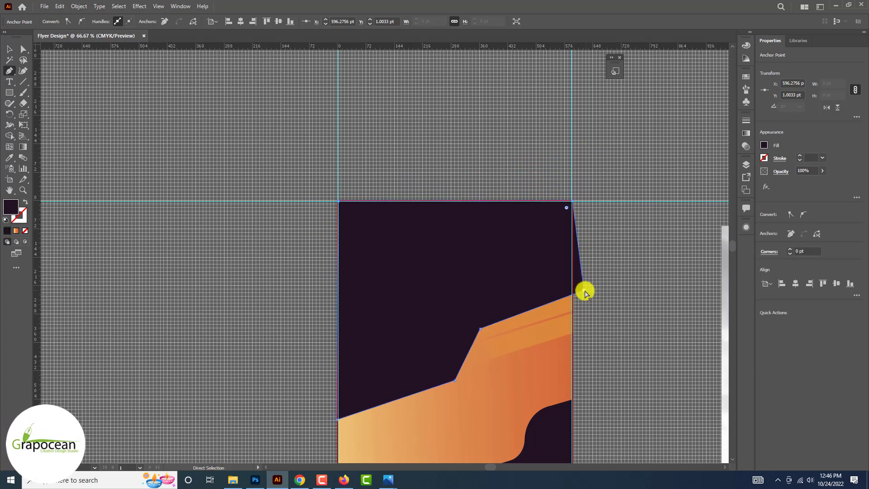
pyautogui.moveTo(585, 293); pyautogui.dragTo(574, 295)
# Move the grayscale skyline photo over the artboard behind the dark polygon and scale it down to about 1028 by 633 pt
pyautogui.scroll(-3, 602, 305)
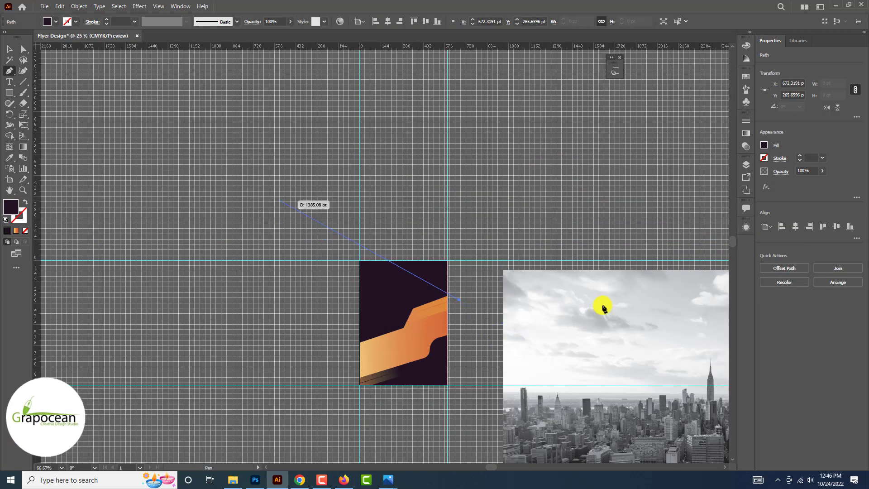
pyautogui.keyDown('ctrl'); pyautogui.click(163, 112); pyautogui.keyUp('ctrl')
pyautogui.click(17, 47)
pyautogui.moveTo(620, 399); pyautogui.dragTo(311, 291)
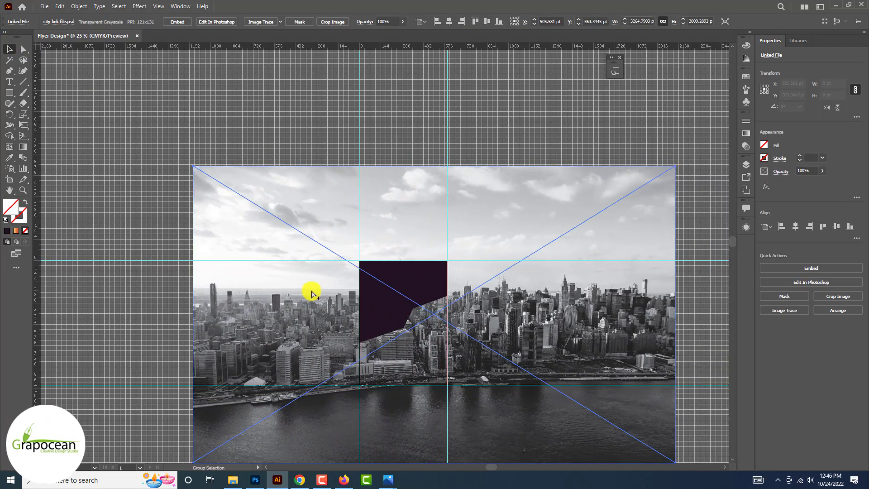
pyautogui.scroll(-3, 455, 295)
pyautogui.moveTo(528, 348); pyautogui.dragTo(445, 304)
pyautogui.scroll(4, 481, 333)
pyautogui.moveTo(502, 348); pyautogui.dragTo(440, 320)
pyautogui.moveTo(403, 282); pyautogui.dragTo(404, 290)
pyautogui.click(369, 242)
pyautogui.press('a')
pyautogui.click(369, 243)
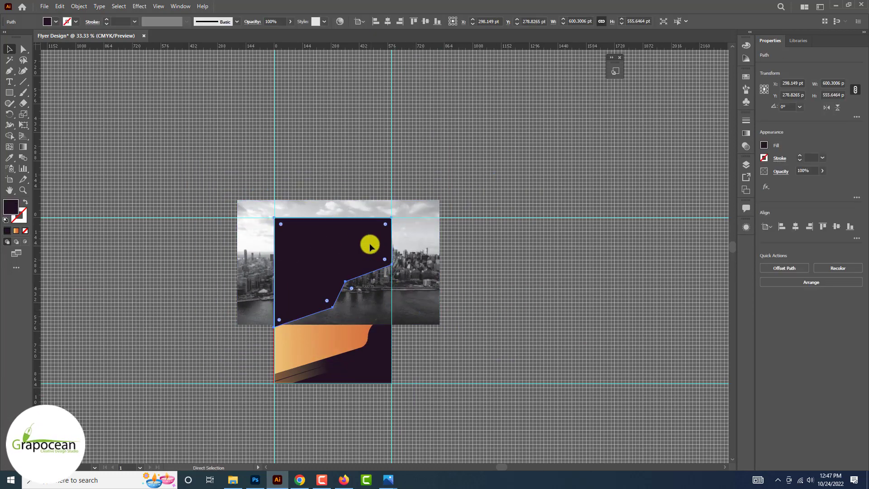
pyautogui.hotkey('ctrl', '7')
pyautogui.click(522, 253)
pyautogui.click(569, 283)
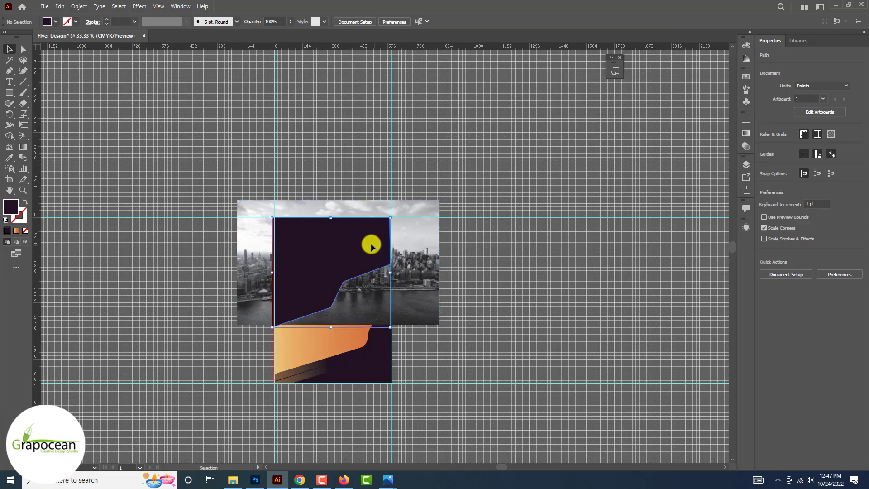
pyautogui.click(371, 246)
pyautogui.click(556, 279)
# Clip the skyline photo to the dark polygon with a clipping mask and place it behind the orange band
pyautogui.click(313, 247)
pyautogui.keyDown('shift'); pyautogui.click(258, 237); pyautogui.keyUp('shift')
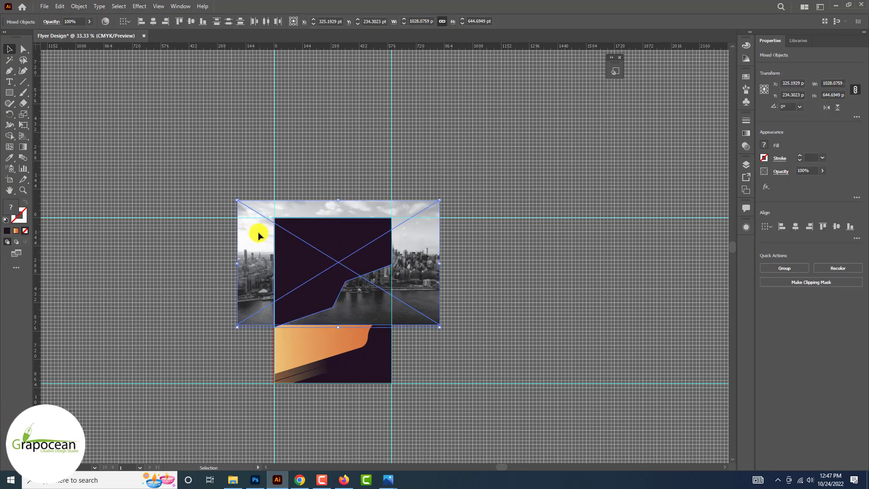
pyautogui.hotkey('ctrl', '7')
pyautogui.keyDown('alt'); pyautogui.scroll(2, 380, 268); pyautogui.keyUp('alt')
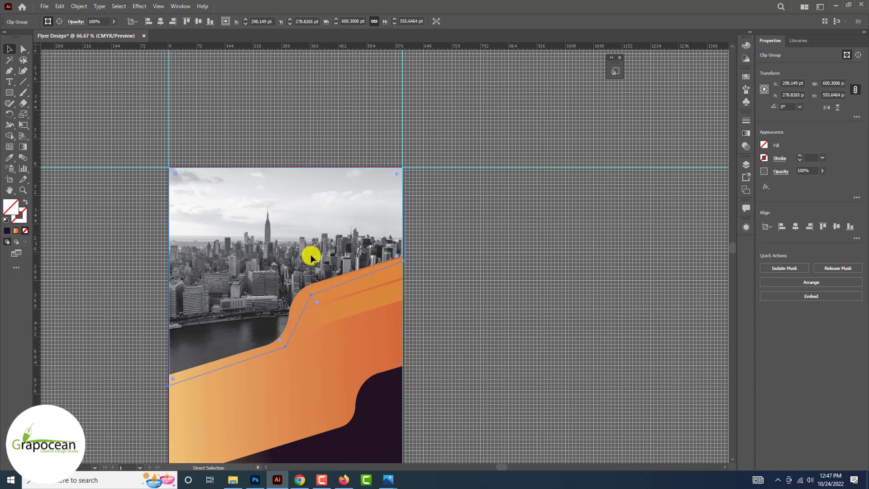
pyautogui.click(562, 304)
pyautogui.keyDown('alt'); pyautogui.scroll(-3, 518, 300); pyautogui.keyUp('alt')
pyautogui.scroll(-2, 518, 298)
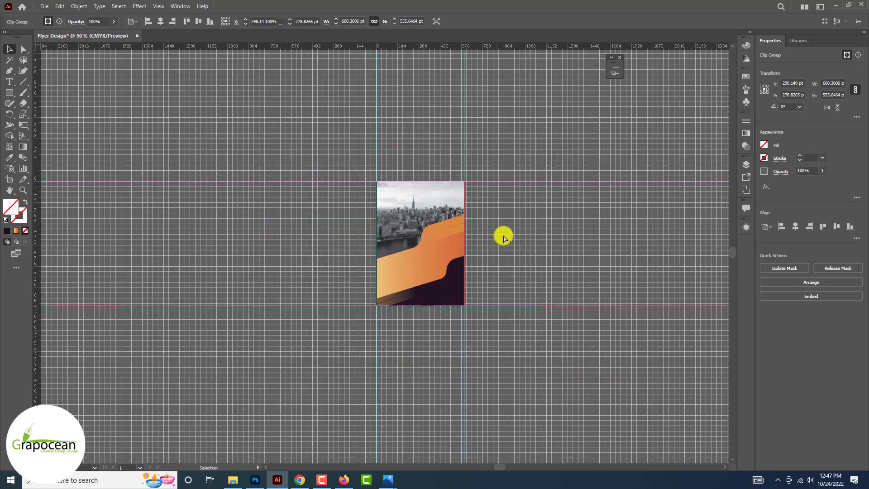
# Duplicate the clipped photo beside the artboard, then release the copy's mask and delete its photo, keeping only the mask shape
pyautogui.moveTo(394, 209); pyautogui.dragTo(282, 334)
pyautogui.hotkey('ctrl', 'alt', '7')
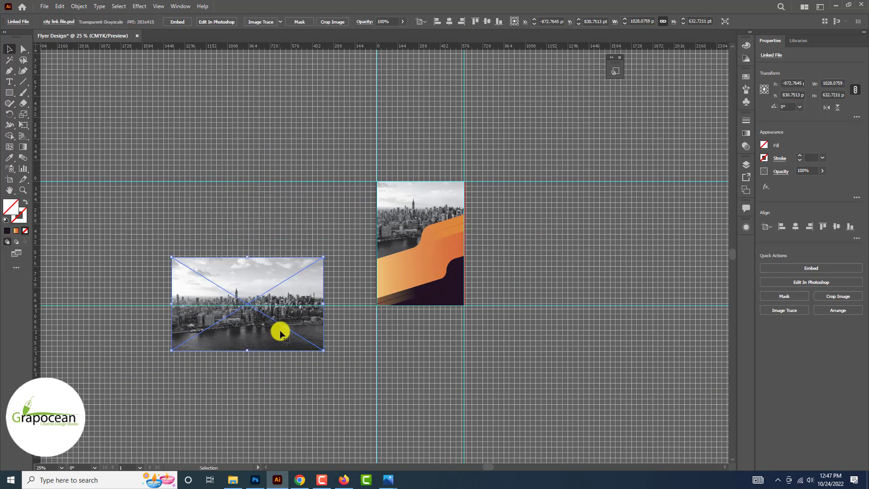
pyautogui.press('Delete')
# Fill the leftover mask shape with black and place it over the skyline photo, behind the orange band
pyautogui.click(229, 258)
pyautogui.click(55, 21)
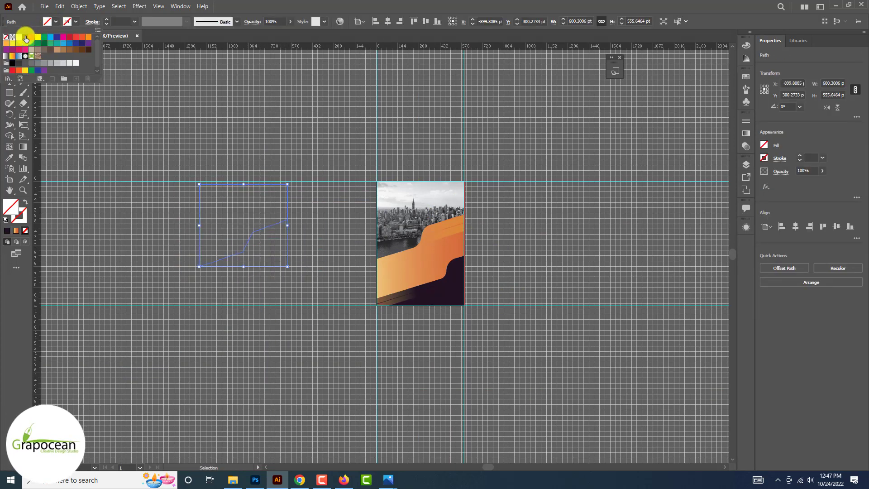
pyautogui.click(26, 36)
pyautogui.moveTo(225, 216); pyautogui.dragTo(407, 214)
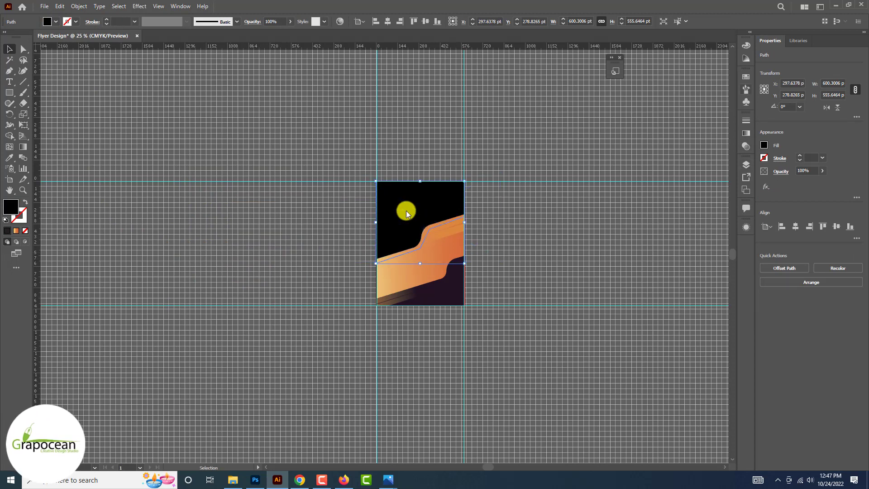
# Change the overlay shape's fill to dark gray and set its opacity to 51%
pyautogui.click(764, 145)
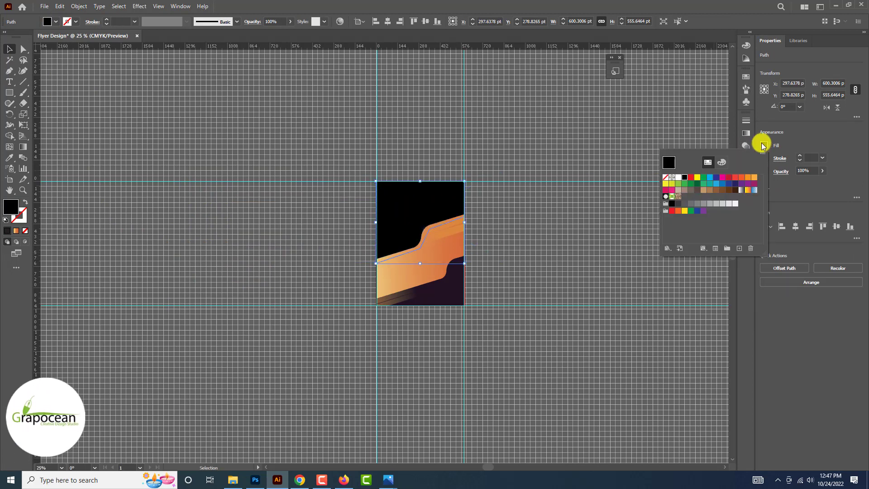
pyautogui.click(679, 203)
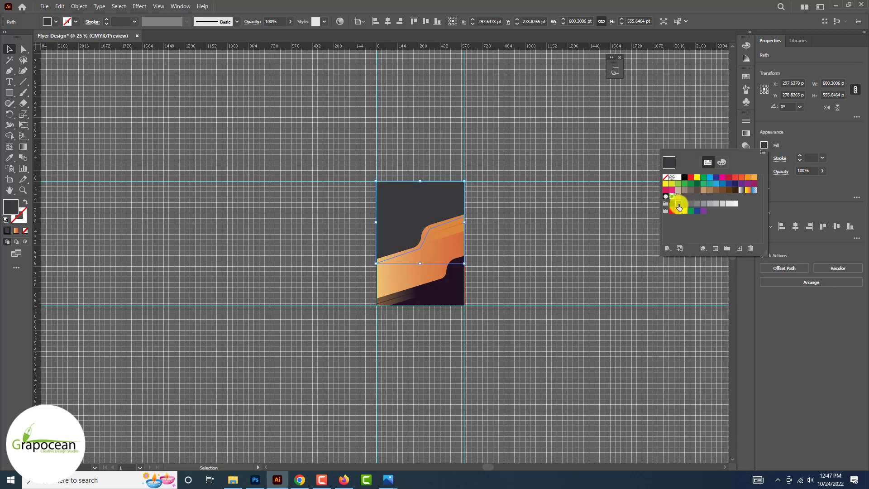
pyautogui.click(747, 146)
pyautogui.click(724, 130)
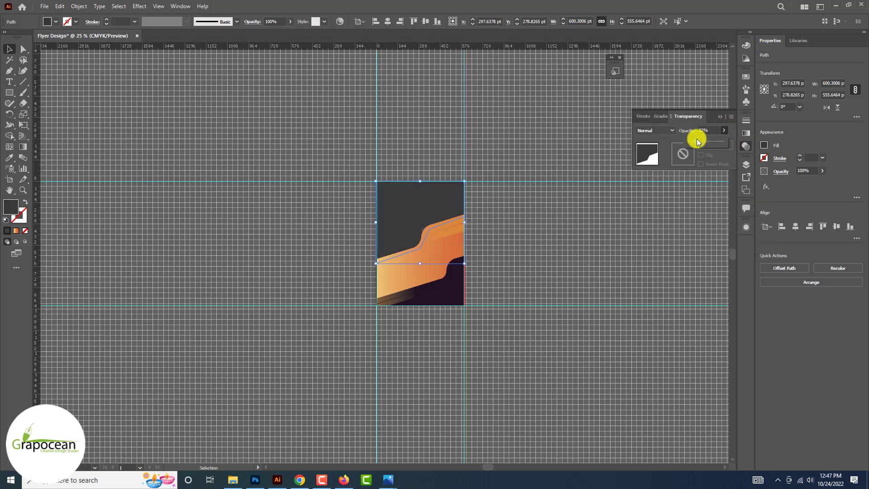
pyautogui.moveTo(697, 141); pyautogui.dragTo(708, 142)
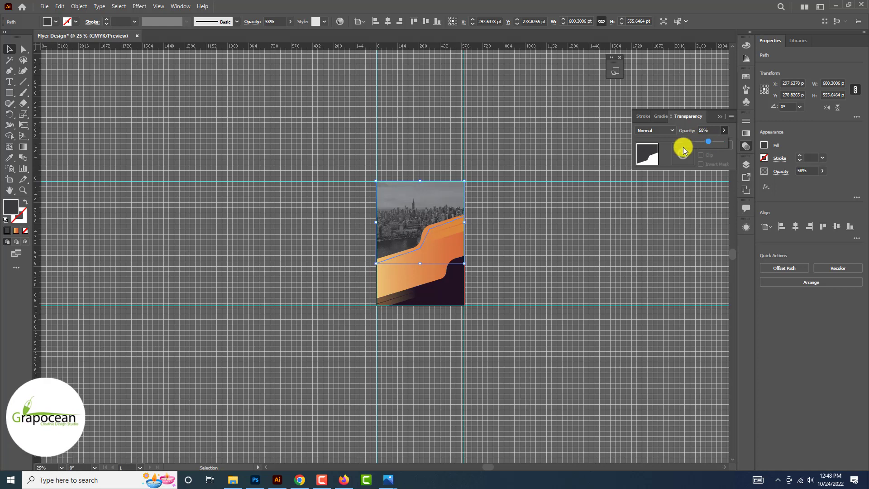
pyautogui.press('z')
pyautogui.scroll(2, 430, 229)
pyautogui.click(123, 191)
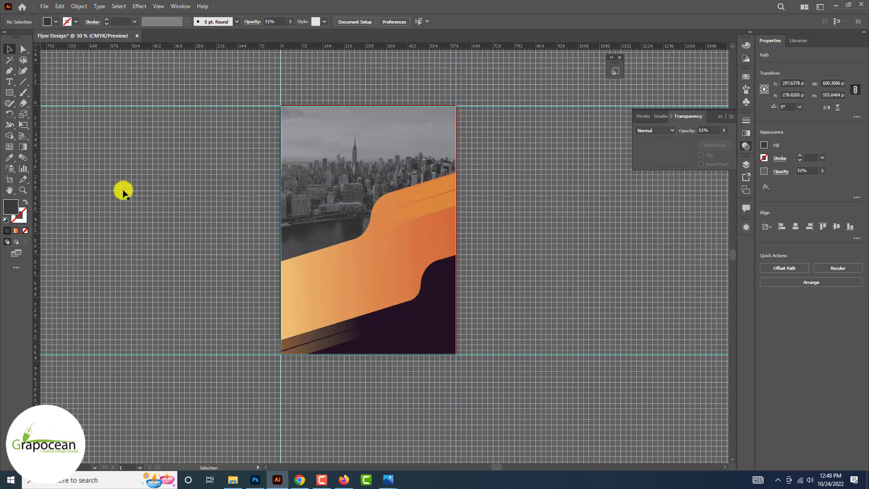
# Rotate the upper-right pair of fading strips 180° and place it on the photo's lower-left corner, just above the orange band
pyautogui.click(437, 206)
pyautogui.keyDown('shift'); pyautogui.click(417, 195); pyautogui.keyUp('shift')
pyautogui.moveTo(417, 195); pyautogui.dragTo(313, 217)
pyautogui.moveTo(358, 268); pyautogui.dragTo(226, 205)
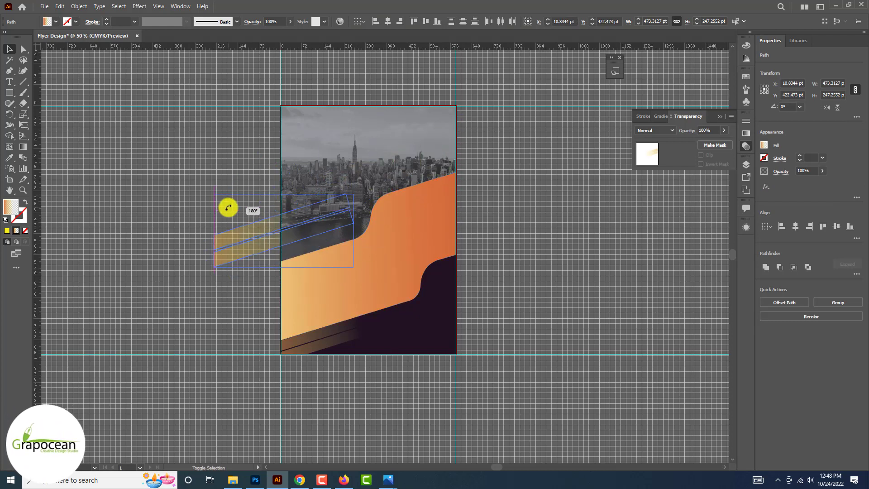
pyautogui.moveTo(289, 232); pyautogui.dragTo(352, 226)
pyautogui.moveTo(420, 259); pyautogui.dragTo(319, 247)
pyautogui.click(517, 319)
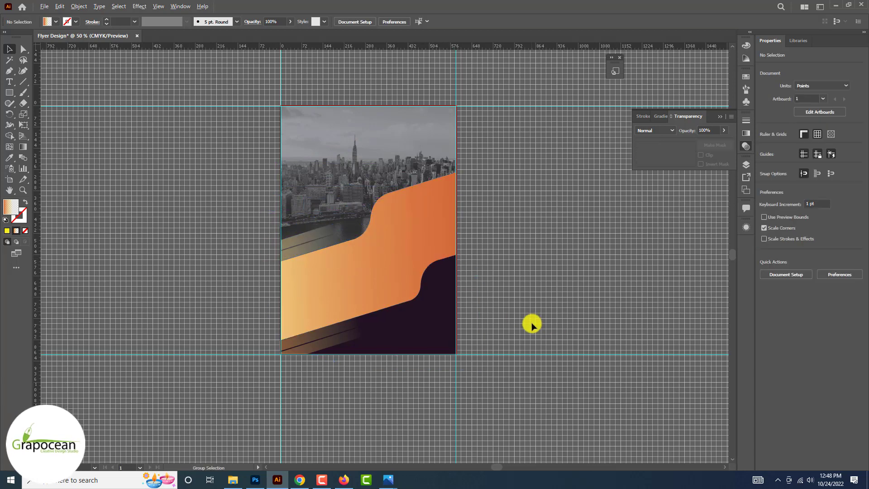
pyautogui.scroll(-2, 528, 323)
pyautogui.scroll(4, 525, 308)
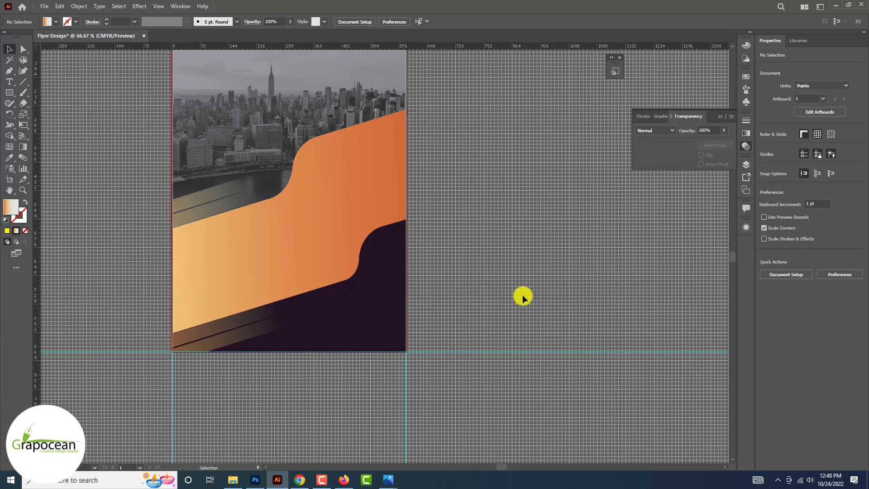
# Move the pair of fading strips from the photo's lower-left corner up to its upper-left edge
pyautogui.click(222, 204)
pyautogui.keyDown('shift'); pyautogui.click(211, 198); pyautogui.keyUp('shift')
pyautogui.moveTo(215, 208); pyautogui.dragTo(340, 159)
pyautogui.moveTo(421, 180); pyautogui.dragTo(334, 131)
pyautogui.moveTo(393, 138); pyautogui.dragTo(379, 96)
pyautogui.click(433, 181)
pyautogui.scroll(-2, 436, 210)
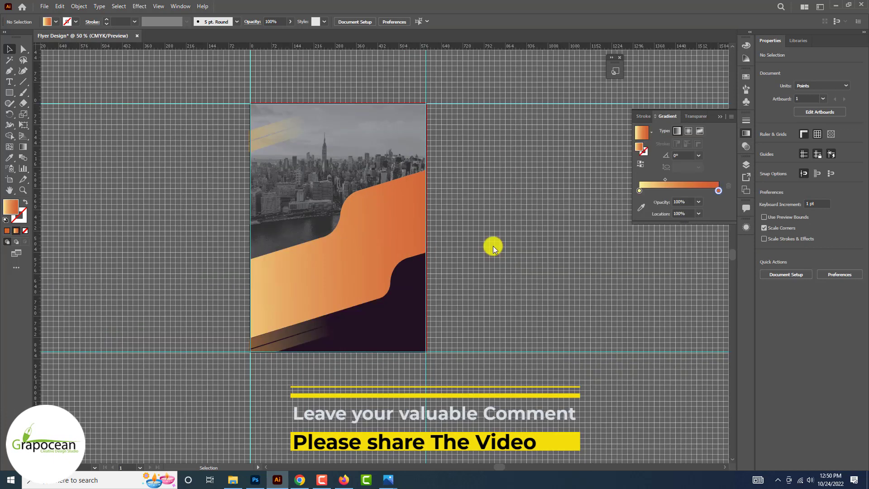
# Add a text object with the Type tool on the photo's sky and set its font to Anton Regular
pyautogui.press('t')
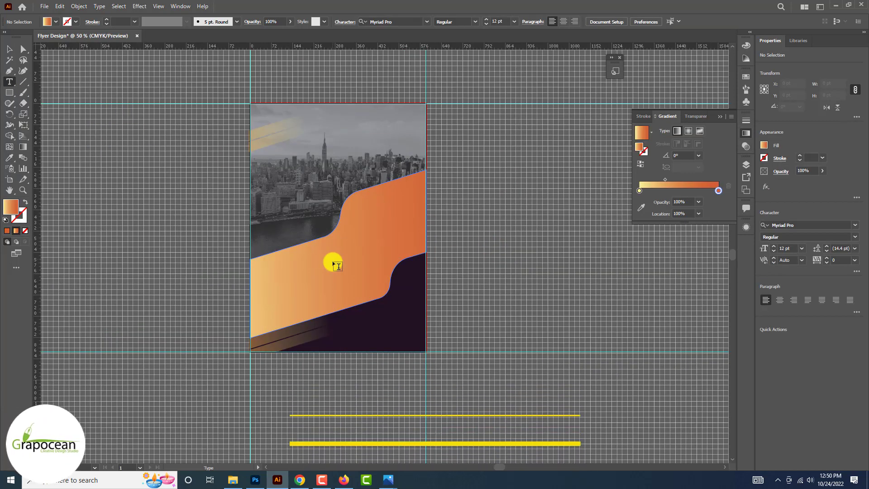
pyautogui.hotkey('ctrl', '=')
pyautogui.hotkey('ctrl', '=')
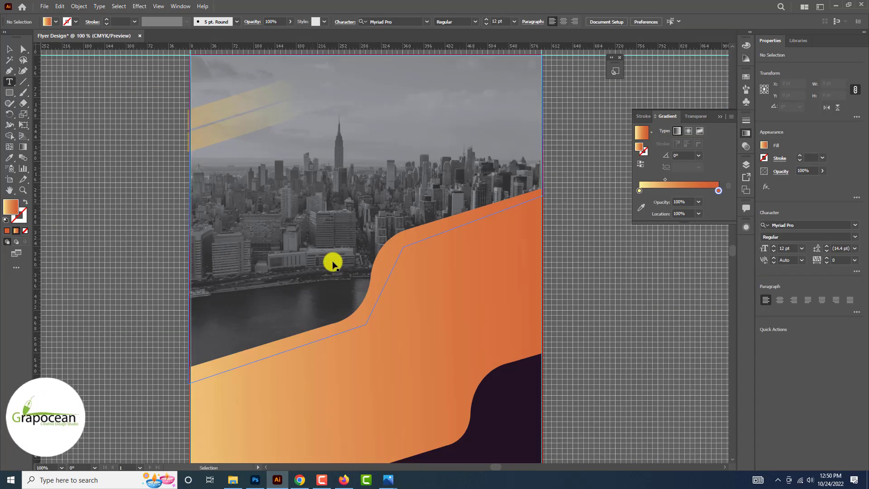
pyautogui.hotkey('ctrl', '-')
pyautogui.hotkey('ctrl', '-')
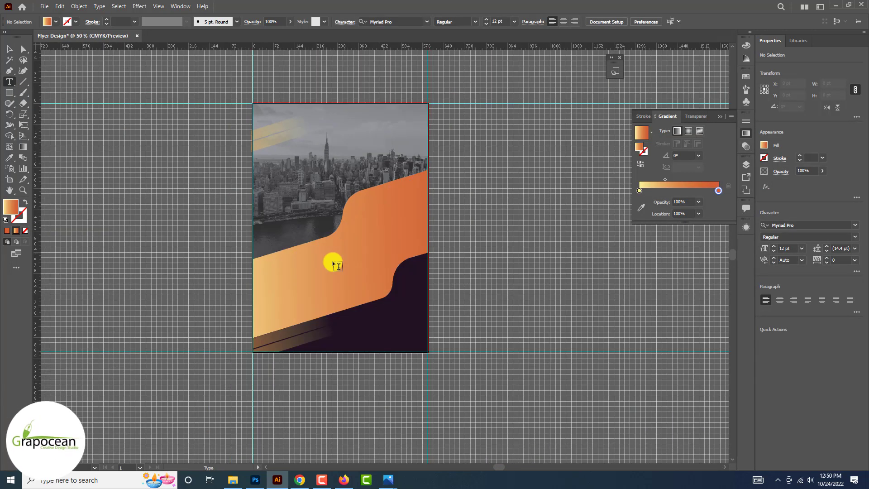
pyautogui.click(721, 117)
pyautogui.click(323, 144)
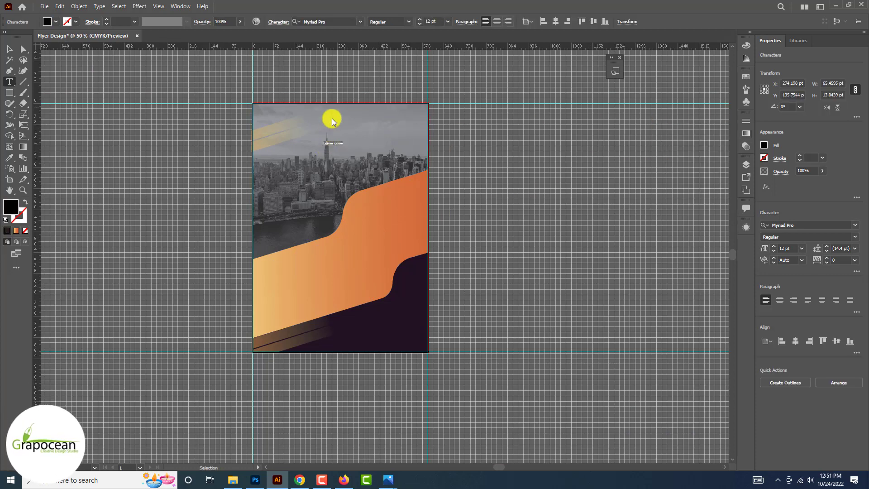
pyautogui.click(363, 20)
pyautogui.click(448, 91)
# Replace the placeholder text with the two-line heading "Building Sucessful business", breaking the line before "business"
pyautogui.scroll(1, 343, 143)
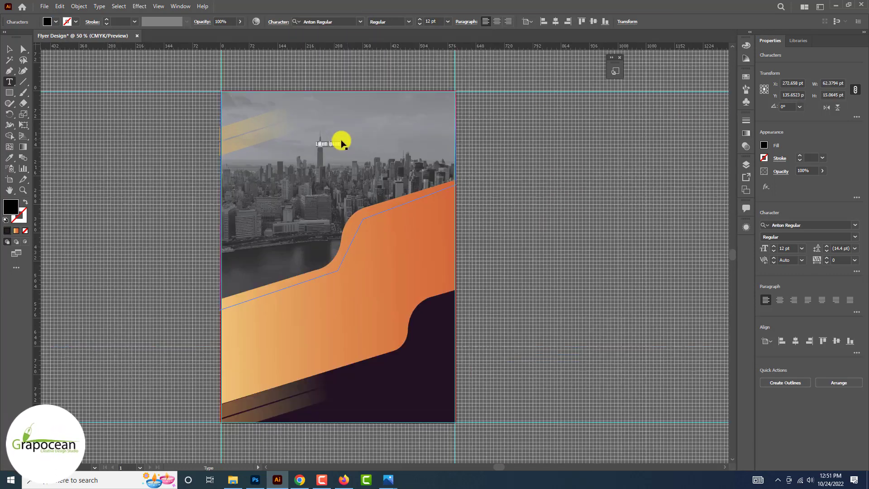
pyautogui.scroll(3, 341, 140)
pyautogui.write('b')
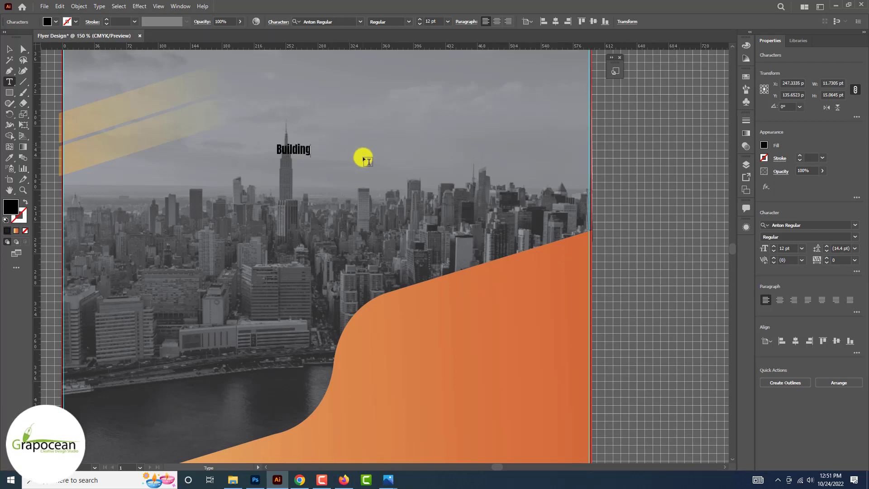
pyautogui.write('uilding Sucessful')
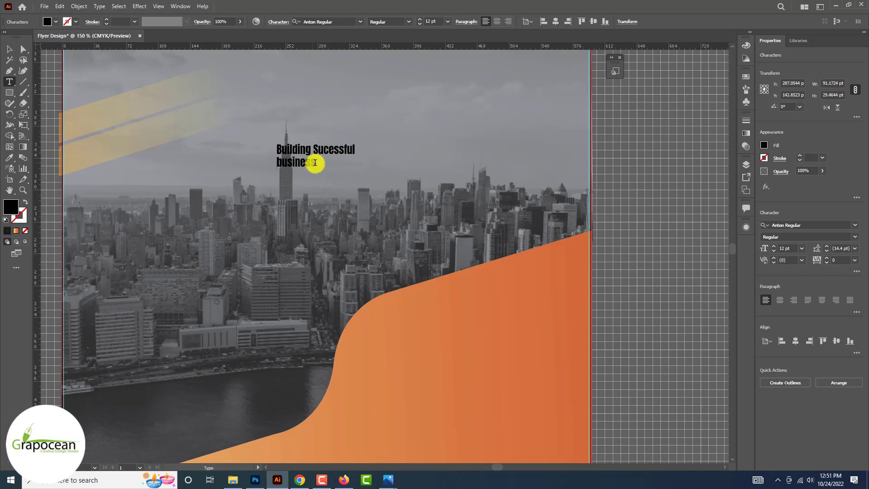
# Set the whole heading's font size to 36 pt
pyautogui.moveTo(316, 163); pyautogui.dragTo(258, 141)
pyautogui.click(447, 21)
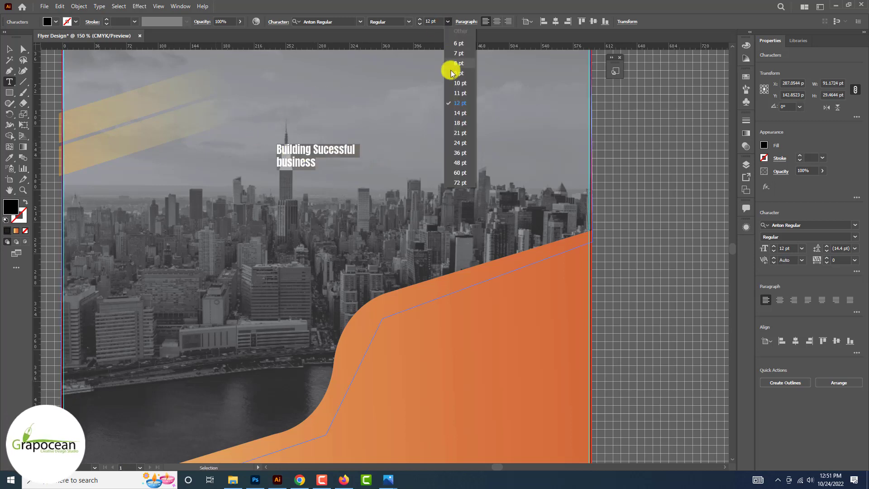
pyautogui.click(460, 154)
pyautogui.click(9, 48)
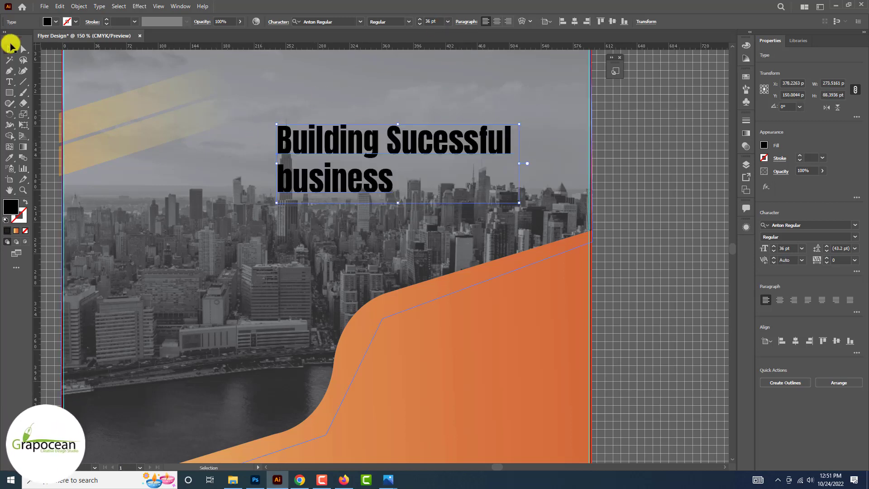
# Move the heading to the upper-right part of the city photo
pyautogui.hotkey('ctrl', '-')
pyautogui.hotkey('ctrl', '-')
pyautogui.hotkey('ctrl', '-')
pyautogui.moveTo(452, 152); pyautogui.dragTo(403, 126)
pyautogui.hotkey('ctrl', '+')
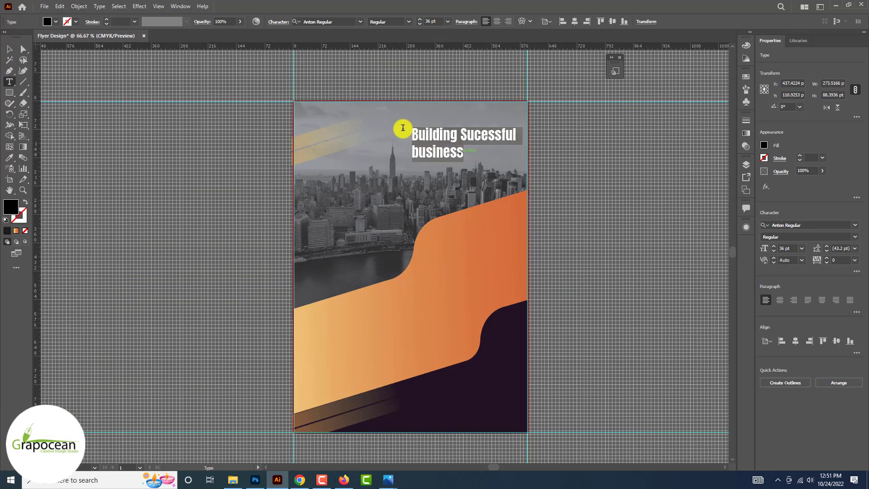
# Fill the heading text with white
pyautogui.click(9, 157)
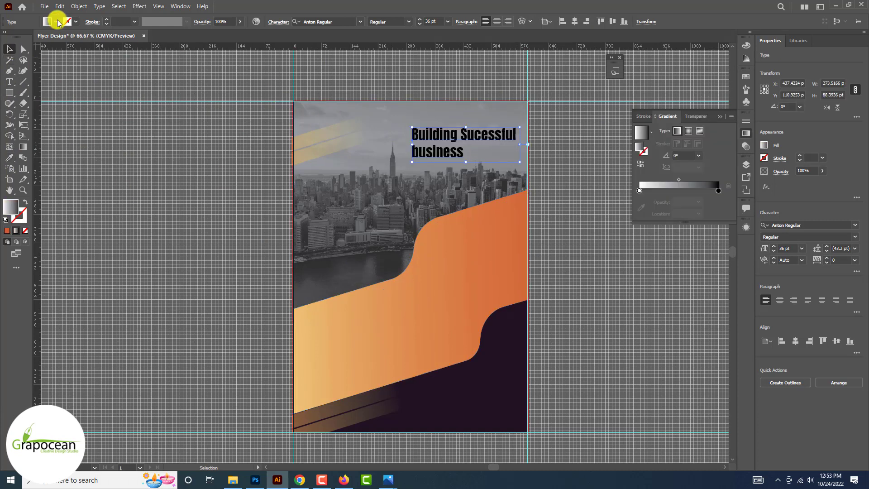
pyautogui.click(50, 21)
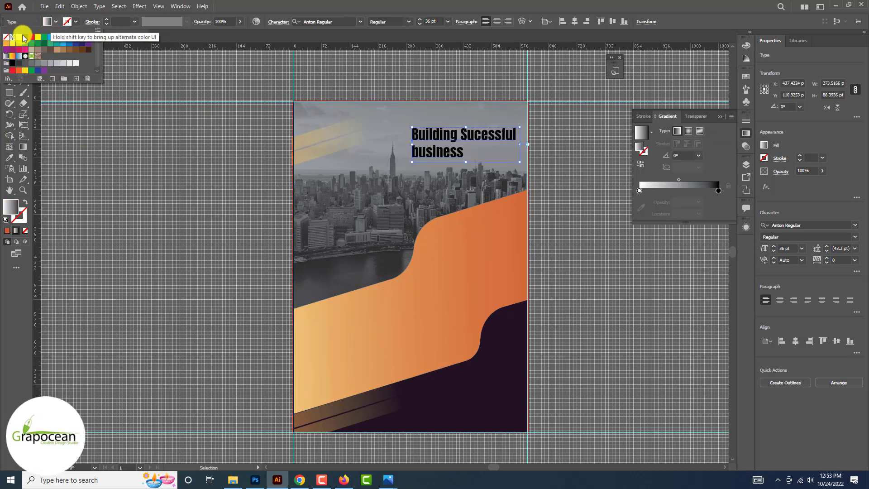
pyautogui.click(143, 214)
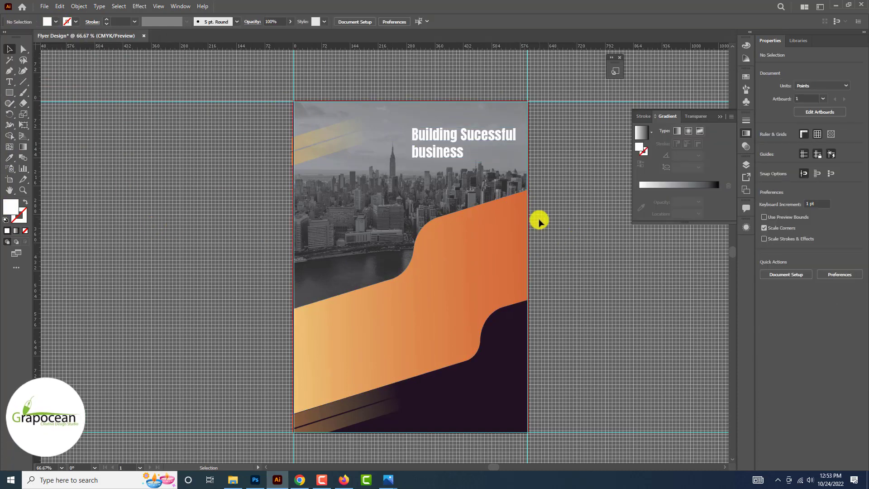
# Move the heading to the photo's upper left and the fading strips to its lower left, just above the orange band
pyautogui.moveTo(442, 154); pyautogui.dragTo(301, 272)
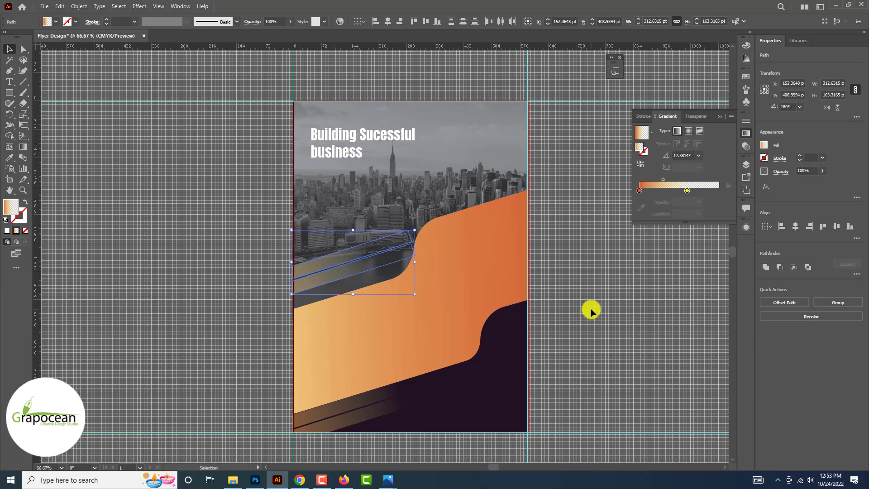
# Create an offset path around the orange band with a 10 pt offset, Miter joins and a miter limit of 4
pyautogui.click(431, 276)
pyautogui.scroll(-3, 431, 276)
pyautogui.click(79, 7)
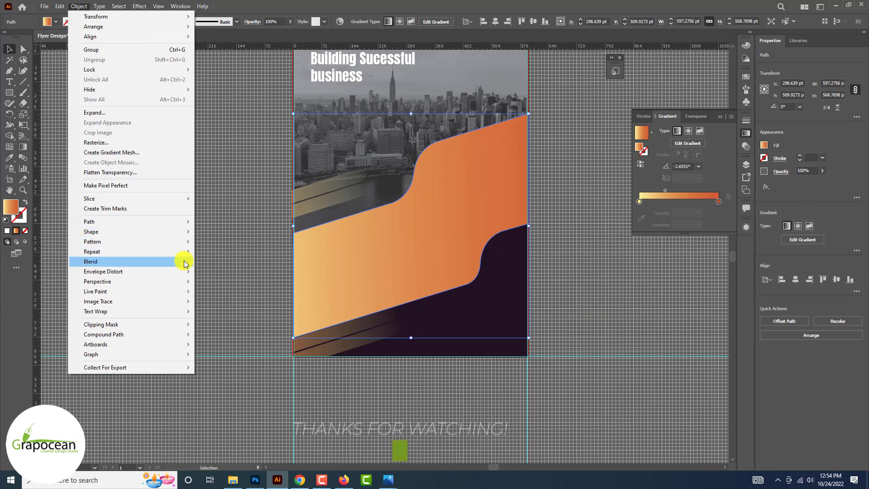
pyautogui.moveTo(183, 222)
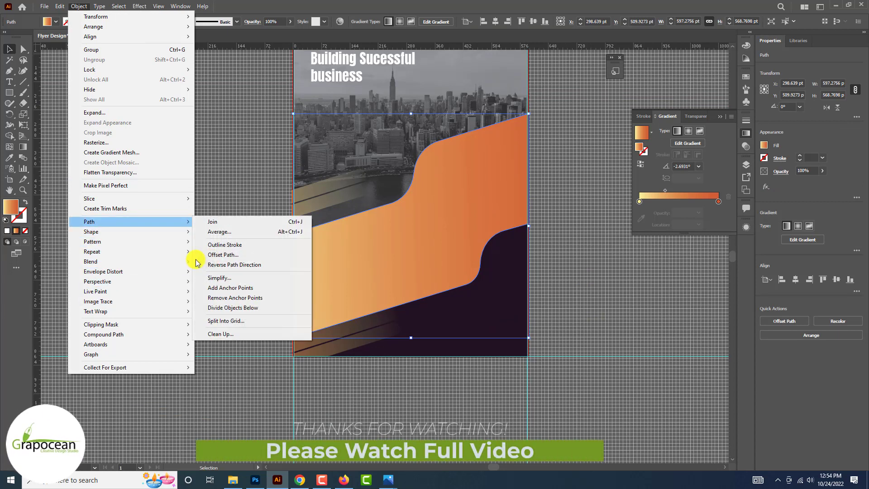
pyautogui.click(233, 251)
pyautogui.click(420, 263)
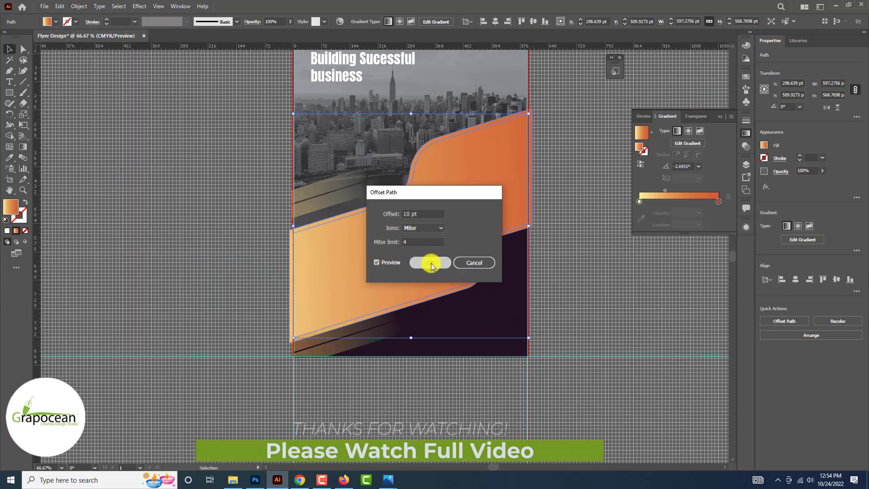
# Fill the offset copy behind the orange band with black
pyautogui.click(57, 23)
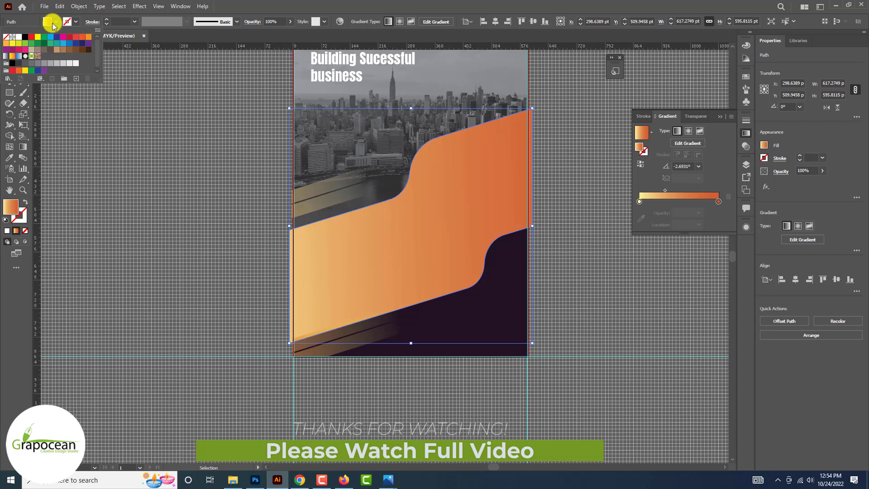
pyautogui.click(13, 63)
pyautogui.click(120, 215)
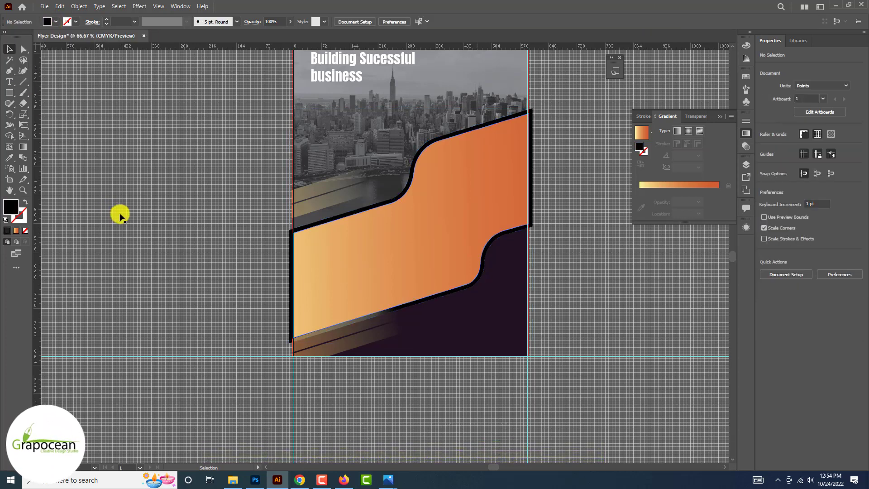
# Shift the black offset shape about 18 pt left and 29 pt up so it borders the orange band's upper edge
pyautogui.scroll(1, 531, 120)
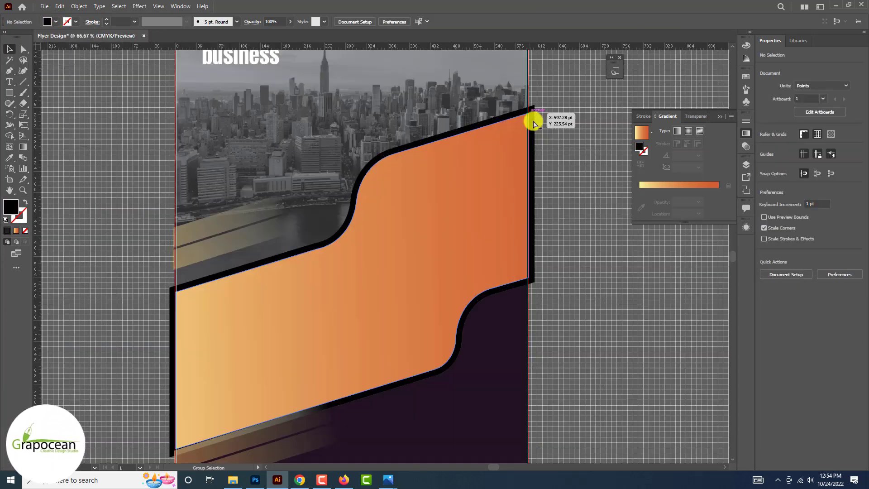
pyautogui.click(532, 120)
pyautogui.moveTo(494, 132); pyautogui.dragTo(471, 128)
pyautogui.scroll(-1, 472, 128)
pyautogui.click(610, 236)
pyautogui.scroll(1, 616, 275)
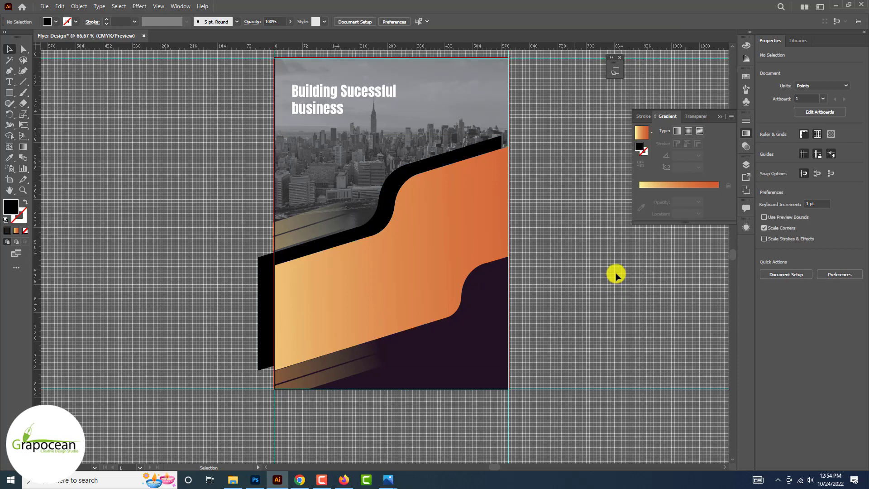
pyautogui.moveTo(441, 162); pyautogui.dragTo(441, 157)
pyautogui.click(593, 221)
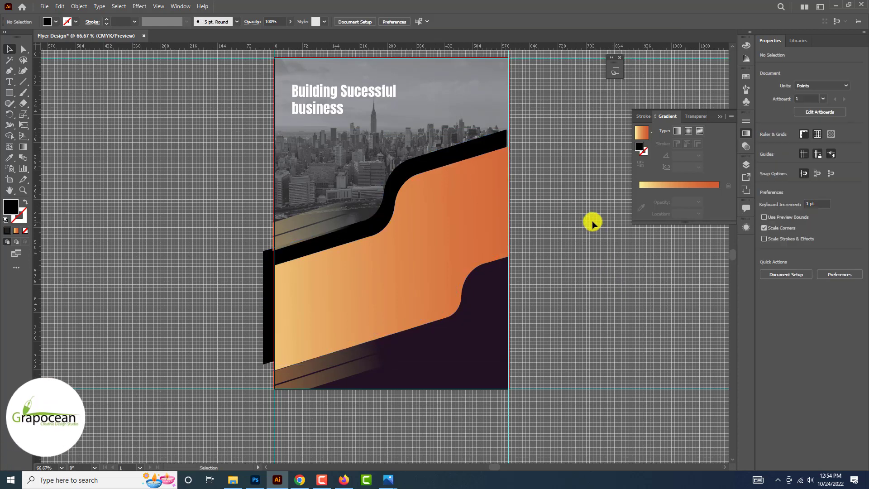
pyautogui.click(418, 166)
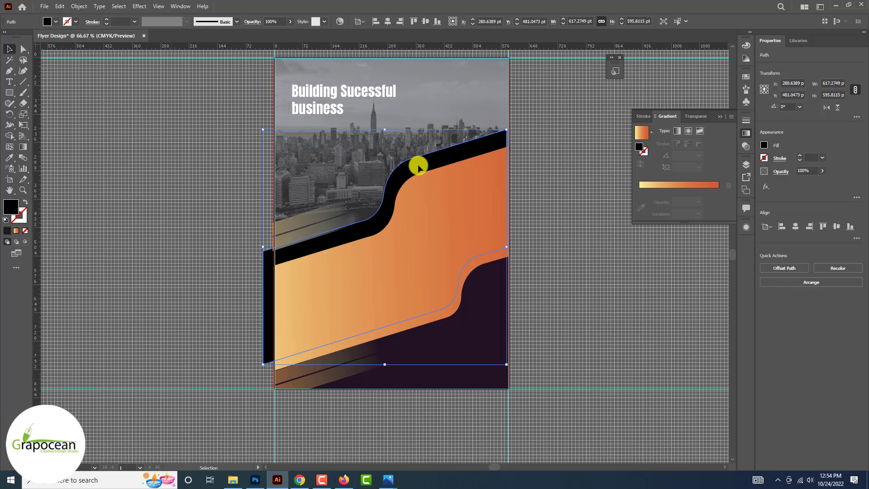
pyautogui.click(23, 147)
pyautogui.click(52, 22)
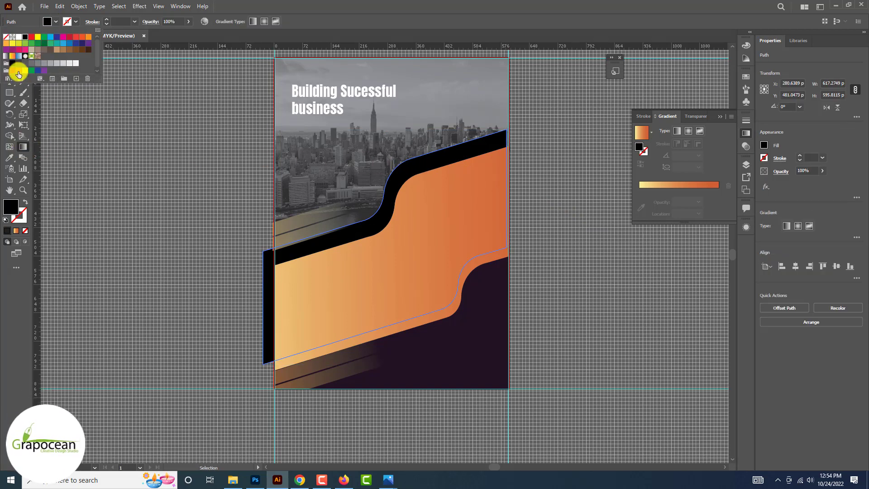
pyautogui.click(8, 159)
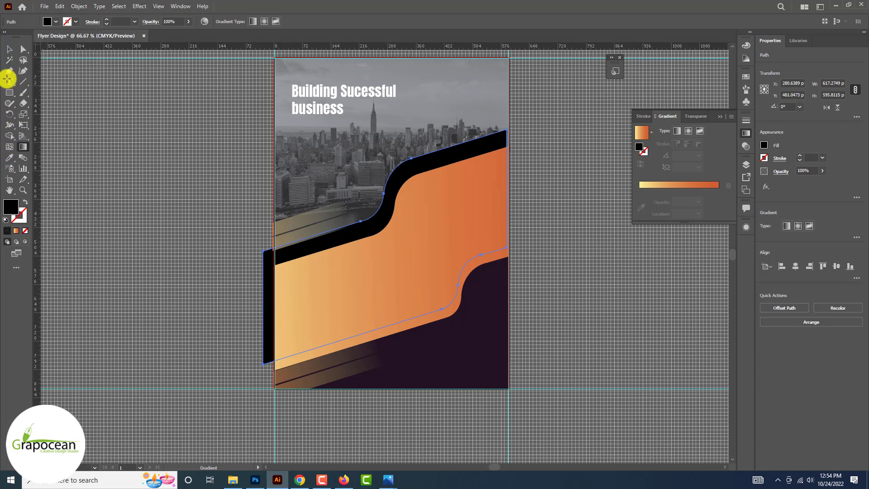
pyautogui.click(8, 47)
pyautogui.click(181, 145)
pyautogui.click(328, 220)
pyautogui.click(515, 186)
# Copy the orange band's gradient onto the black offset shape with the Eyedropper
pyautogui.click(482, 156)
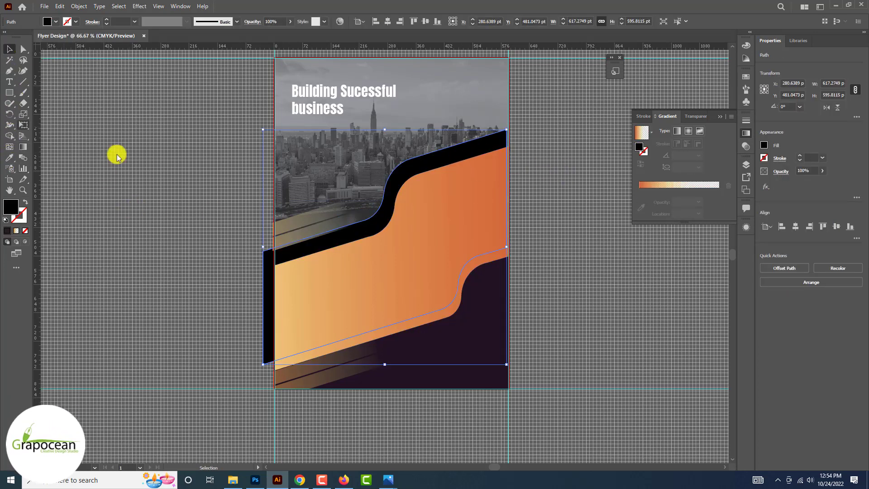
pyautogui.click(8, 157)
pyautogui.click(367, 245)
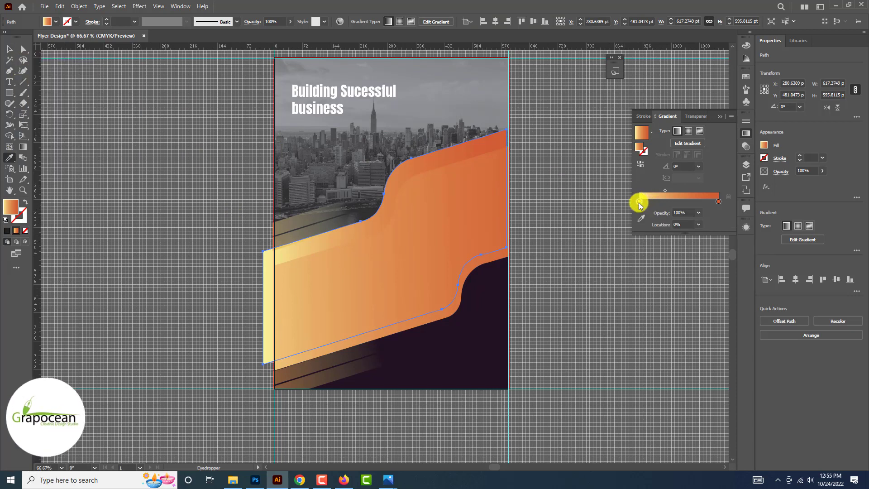
# Try fading the yellow end of the offset shape's gradient to 0% opacity, and restore that end to 100%
pyautogui.doubleClick(639, 201)
pyautogui.click(667, 228)
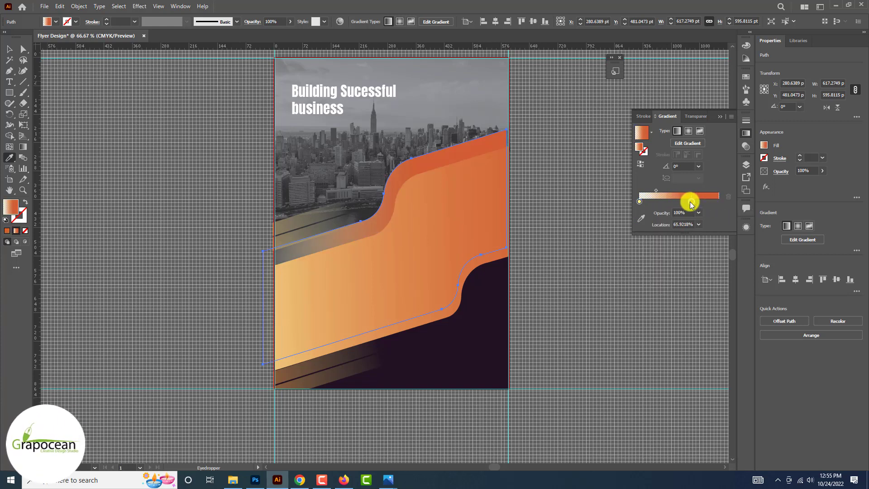
pyautogui.moveTo(666, 192); pyautogui.dragTo(728, 204)
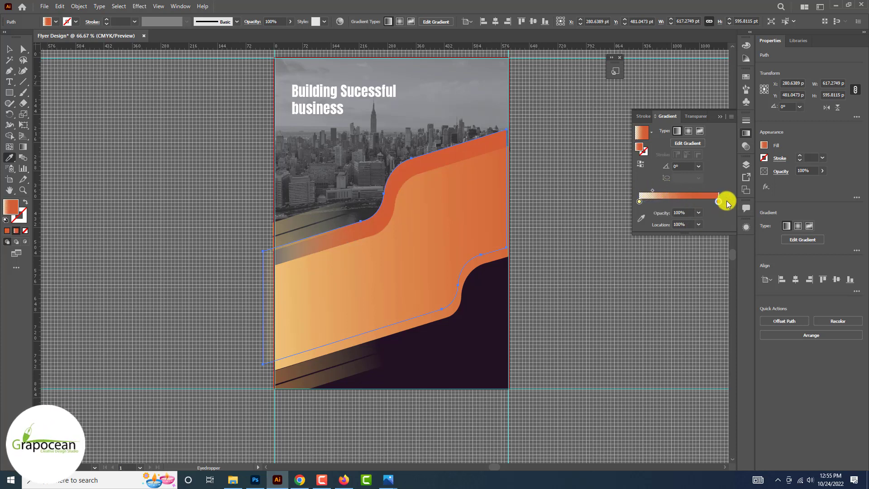
pyautogui.doubleClick(639, 201)
pyautogui.click(655, 219)
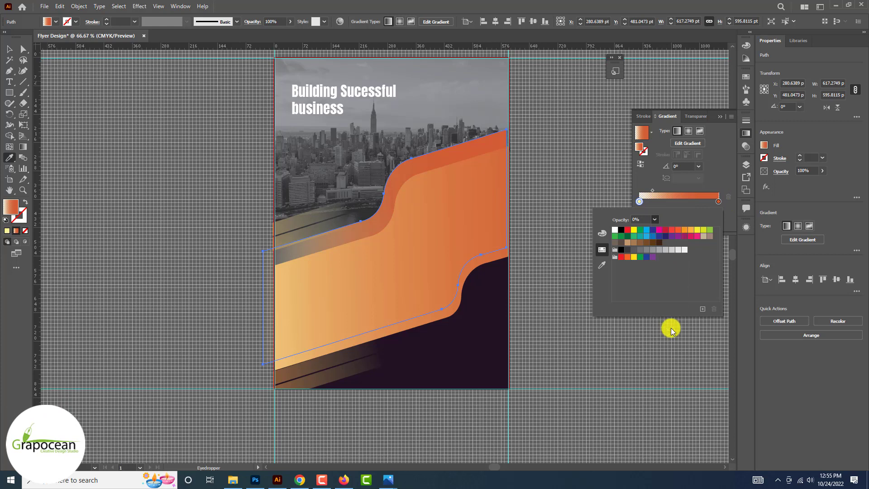
pyautogui.press('Escape')
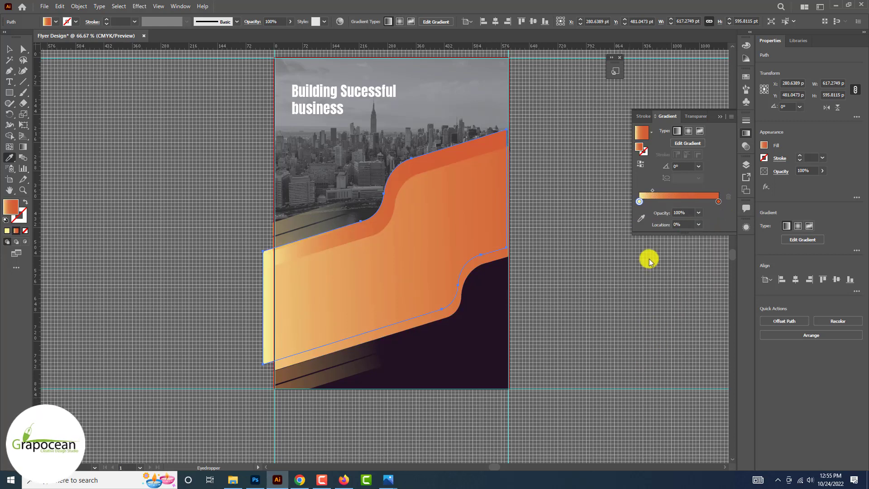
# Set the offset shape's gradient midpoint to about 60% and its orange end stop to 0% opacity, moving that stop slightly inward
pyautogui.moveTo(653, 190); pyautogui.dragTo(688, 192)
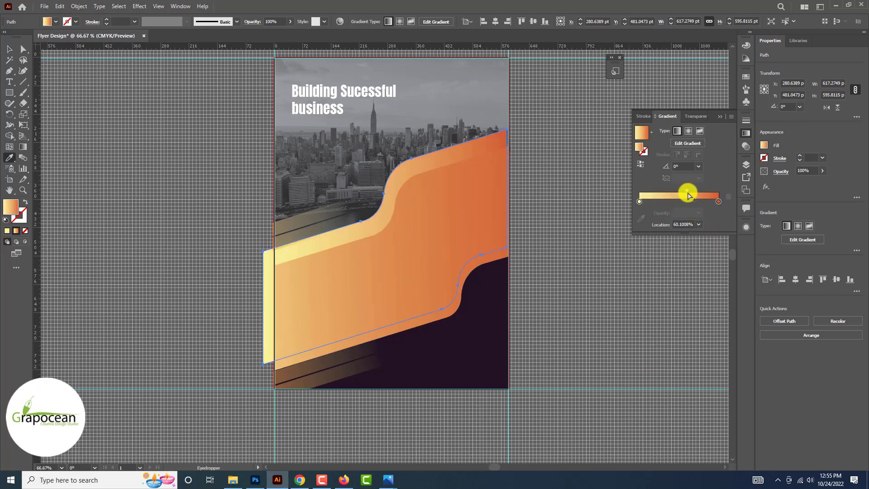
pyautogui.click(719, 202)
pyautogui.click(699, 212)
pyautogui.click(707, 225)
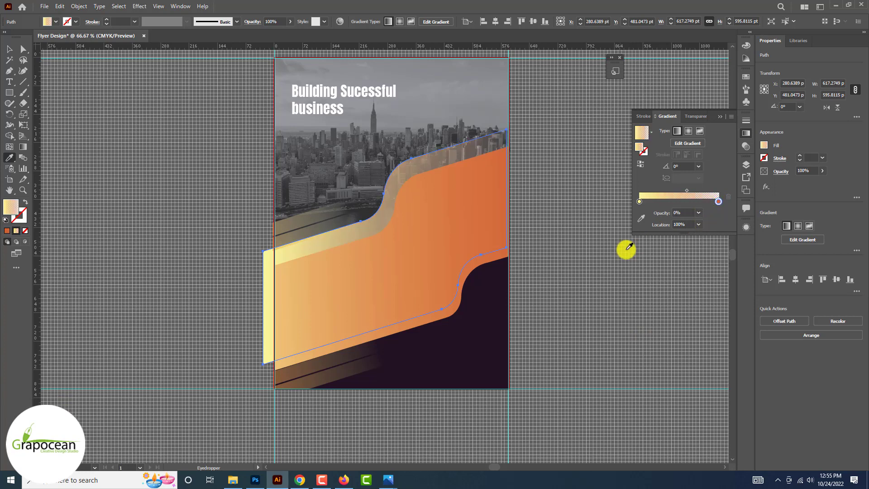
pyautogui.moveTo(718, 201); pyautogui.dragTo(703, 202)
pyautogui.click(9, 47)
pyautogui.click(116, 188)
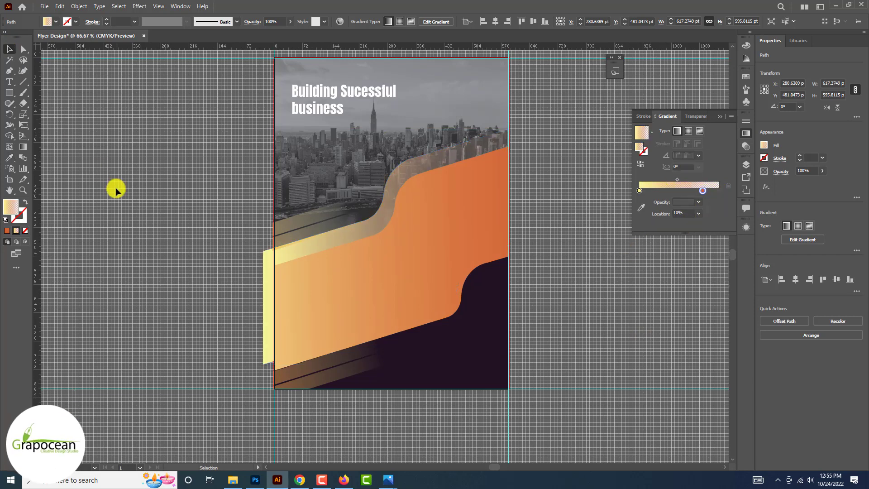
# Move the faded accent strips from the photo's lower left to the right edge just above the orange band
pyautogui.scroll(-3, 484, 259)
pyautogui.scroll(2, 554, 274)
pyautogui.moveTo(292, 219); pyautogui.dragTo(382, 142)
pyautogui.moveTo(448, 168)
pyautogui.mouseDown()
pyautogui.moveTo(460, 152)
pyautogui.moveTo(388, 144)
pyautogui.moveTo(401, 140)
pyautogui.moveTo(392, 134)
pyautogui.moveTo(414, 140)
pyautogui.moveTo(438, 158)
pyautogui.mouseUp()
pyautogui.moveTo(376, 154); pyautogui.dragTo(378, 145)
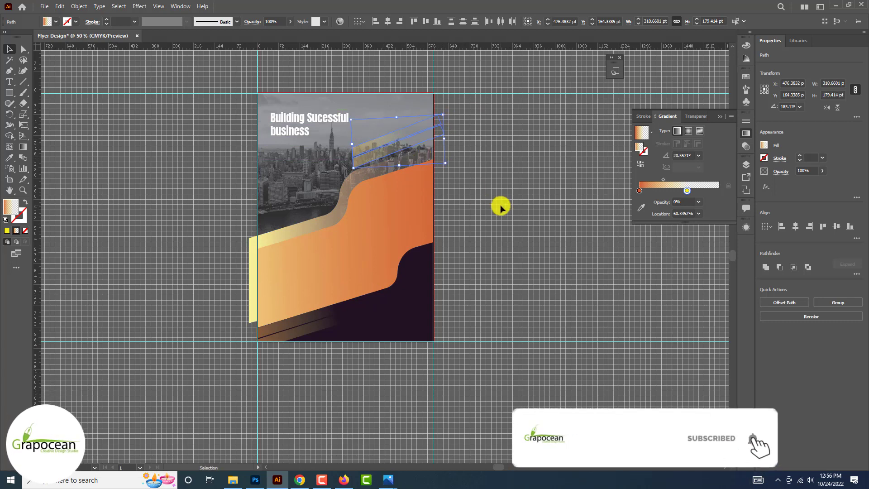
# Rotate the strips at the photo's right edge about 180° so that they fade inward, toward the heading
pyautogui.click(501, 205)
pyautogui.scroll(-2, 501, 206)
pyautogui.scroll(2, 462, 196)
pyautogui.click(408, 173)
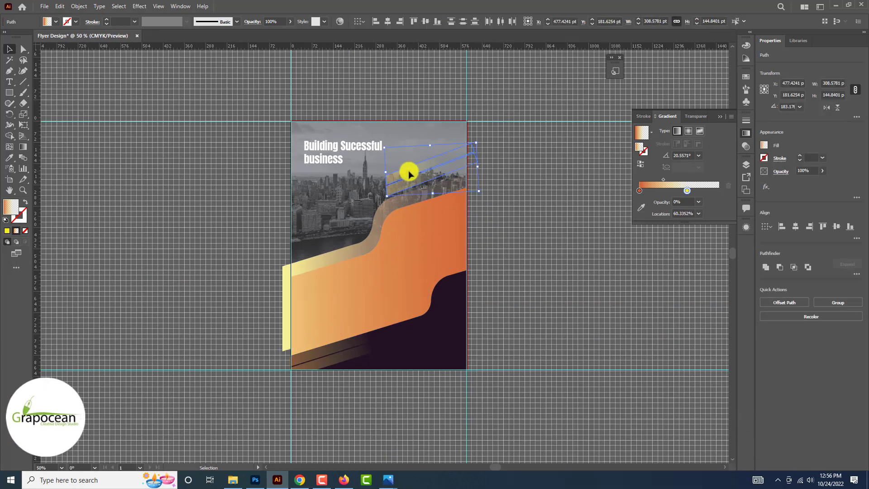
pyautogui.moveTo(481, 194); pyautogui.dragTo(421, 161)
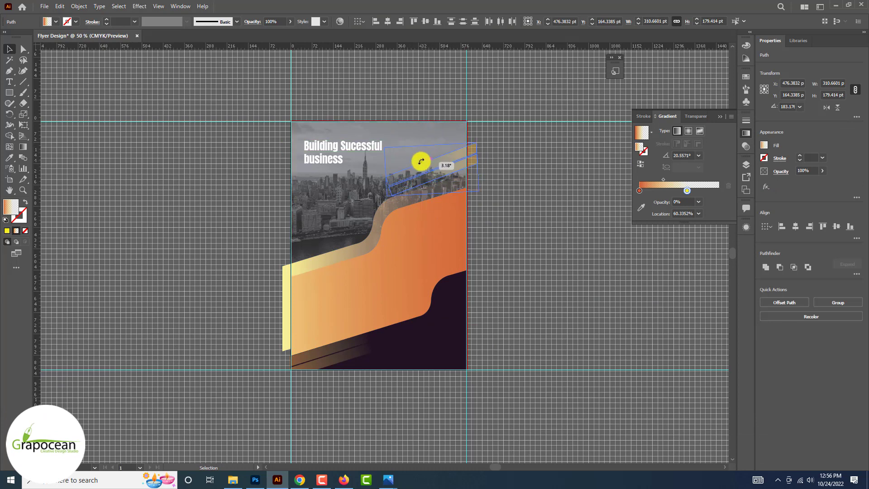
pyautogui.click(498, 193)
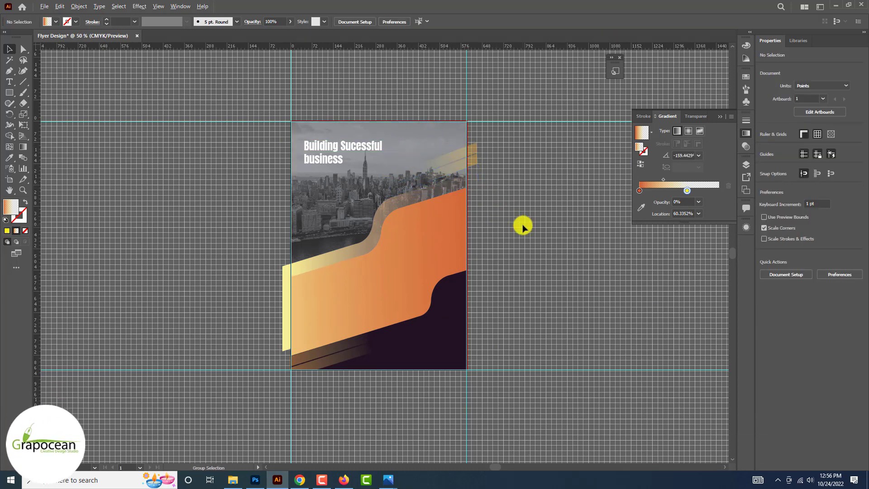
# Draw a horizontal line about 262 pt long under the heading and give it a white 1 pt stroke
pyautogui.scroll(1, 523, 227)
pyautogui.click(23, 82)
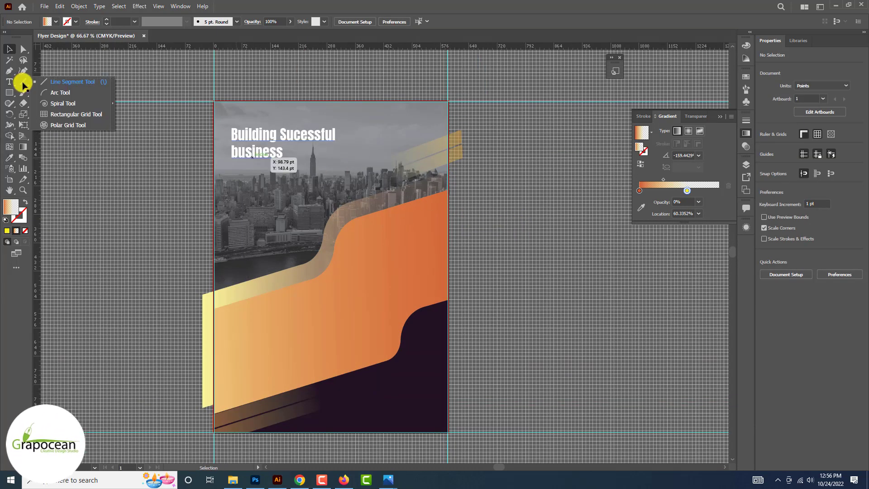
pyautogui.click(57, 83)
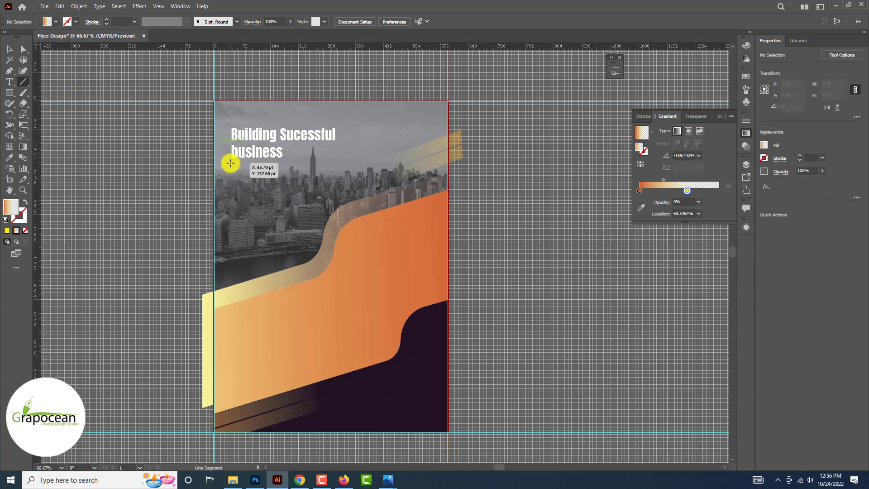
pyautogui.moveTo(232, 163)
pyautogui.mouseDown()
pyautogui.moveTo(344, 166)
pyautogui.moveTo(334, 165)
pyautogui.mouseUp()
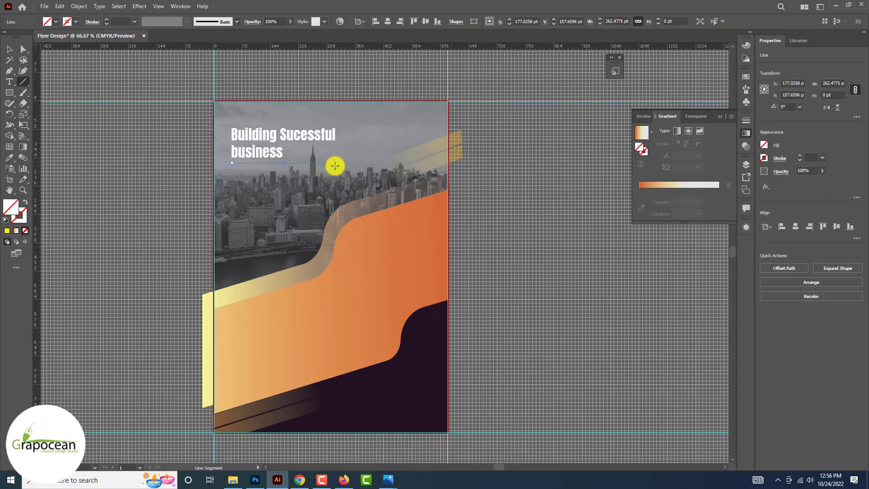
pyautogui.press('v')
pyautogui.click(66, 23)
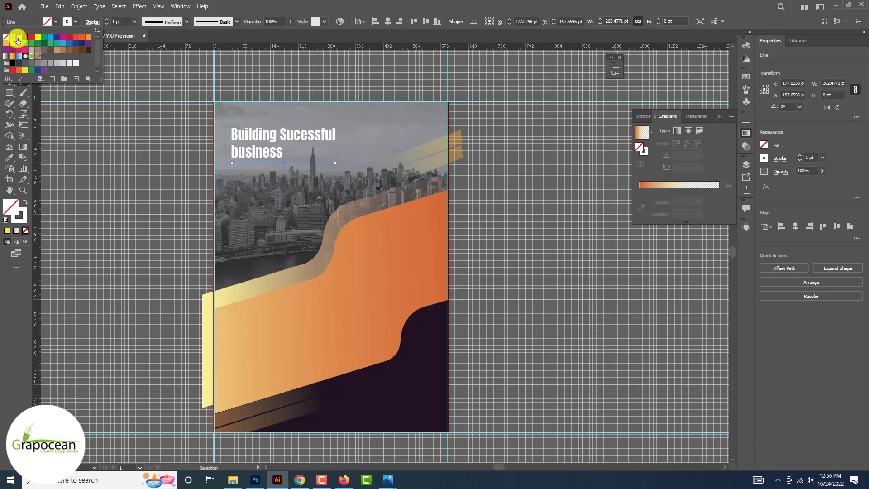
pyautogui.click(10, 297)
pyautogui.click(78, 151)
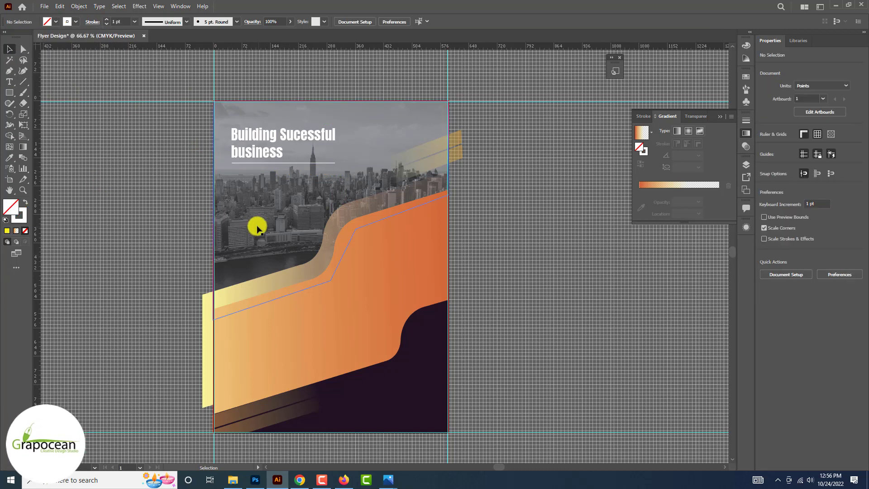
# Add an area text box about 306 × 218 pt below the line and delete the surplus placeholder text at its end
pyautogui.scroll(-1, 256, 217)
pyautogui.scroll(1, 258, 178)
pyautogui.click(9, 81)
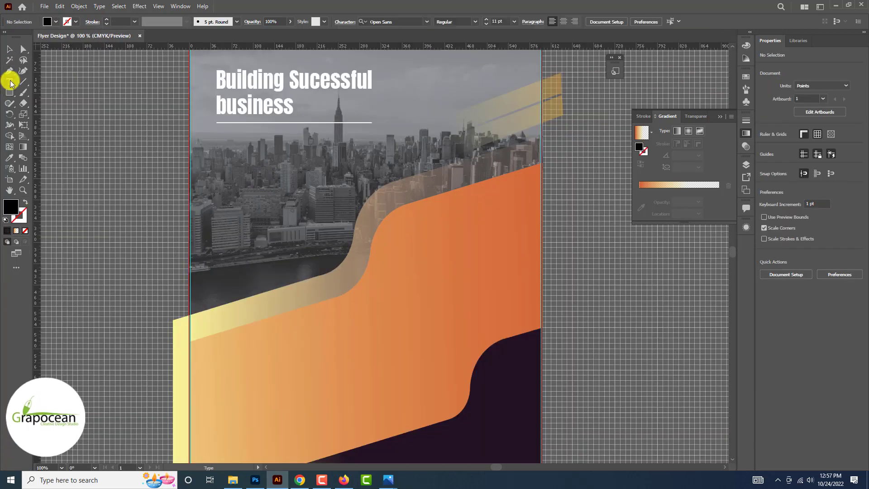
pyautogui.moveTo(316, 186); pyautogui.dragTo(395, 259)
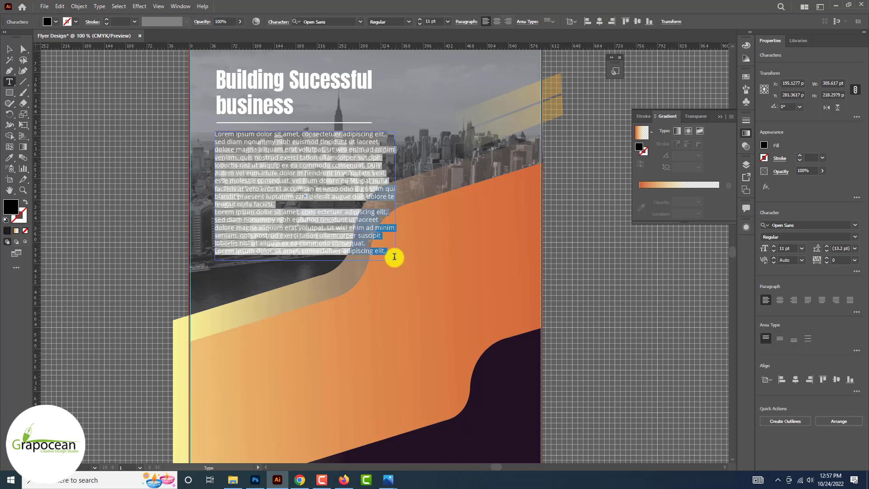
pyautogui.moveTo(368, 167); pyautogui.dragTo(402, 262)
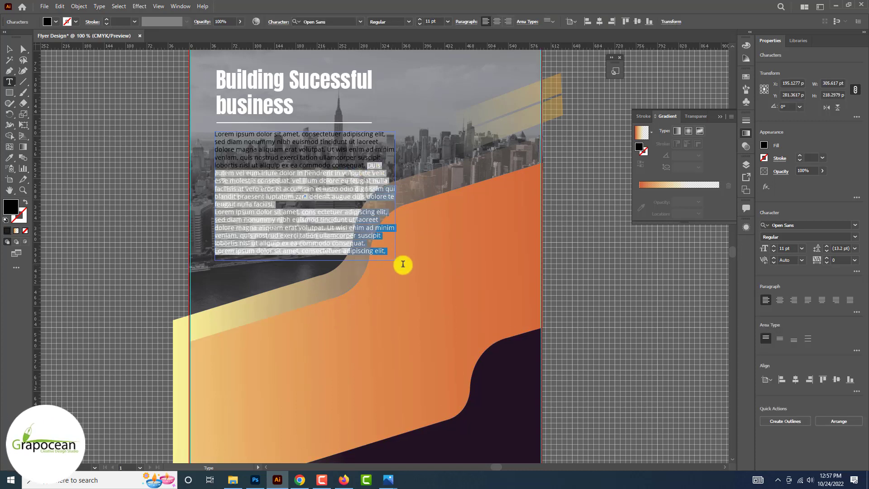
pyautogui.press('BackSpace')
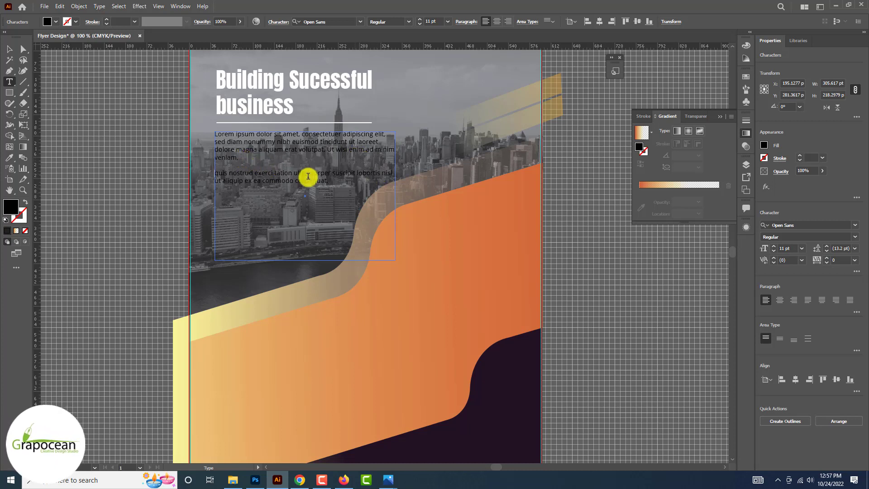
# Fill the placeholder paragraph's text with white
pyautogui.hotkey('ctrl', 'a')
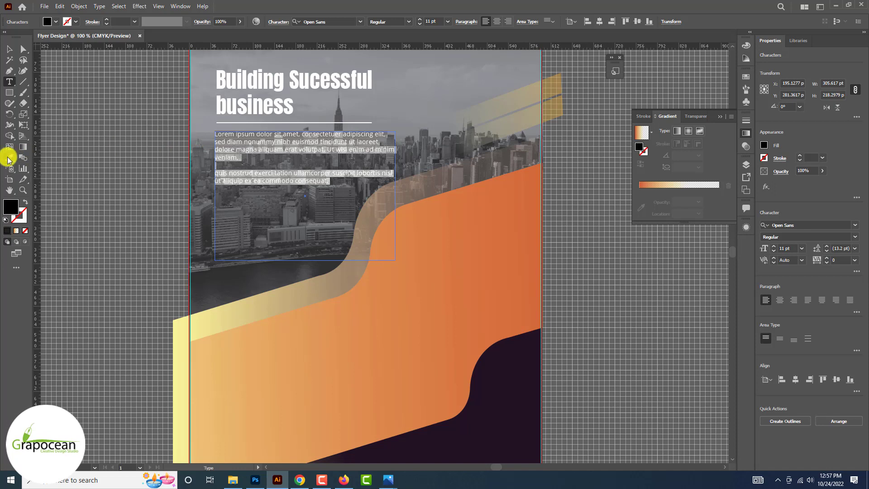
pyautogui.click(231, 82)
pyautogui.hotkey('ctrl', 'z')
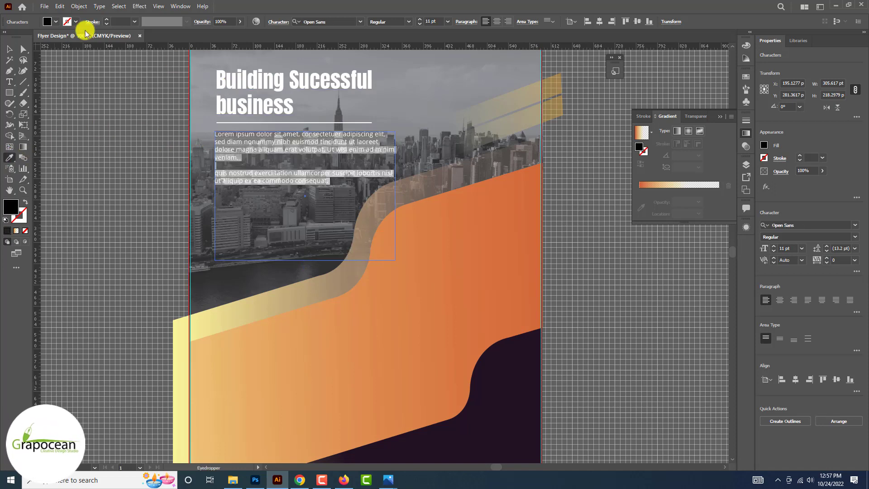
pyautogui.click(56, 21)
pyautogui.click(26, 37)
pyautogui.press('Escape')
pyautogui.hotkey('ctrl', '-')
pyautogui.hotkey('ctrl', '-')
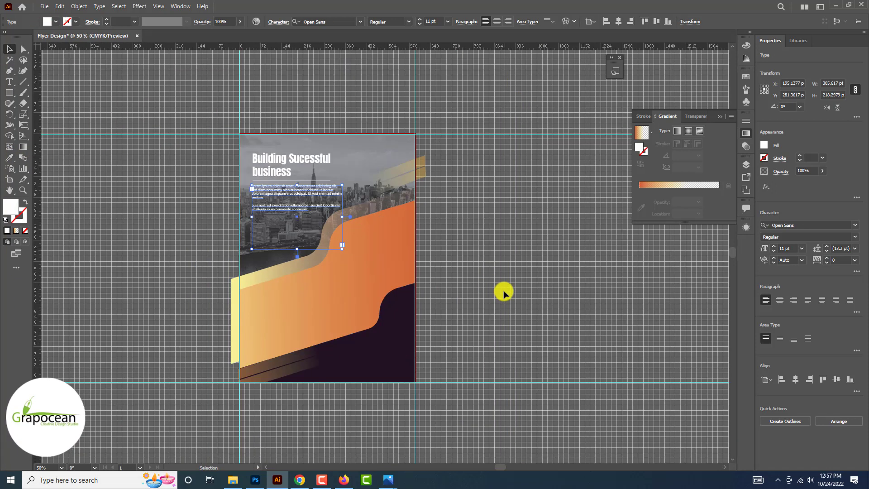
pyautogui.click(512, 288)
# Draw a rectangle about 171 × 39 pt below the paragraph and fill it with the orange band's yellow-to-orange gradient
pyautogui.hotkey('ctrl', '+')
pyautogui.hotkey('ctrl', '+')
pyautogui.click(9, 93)
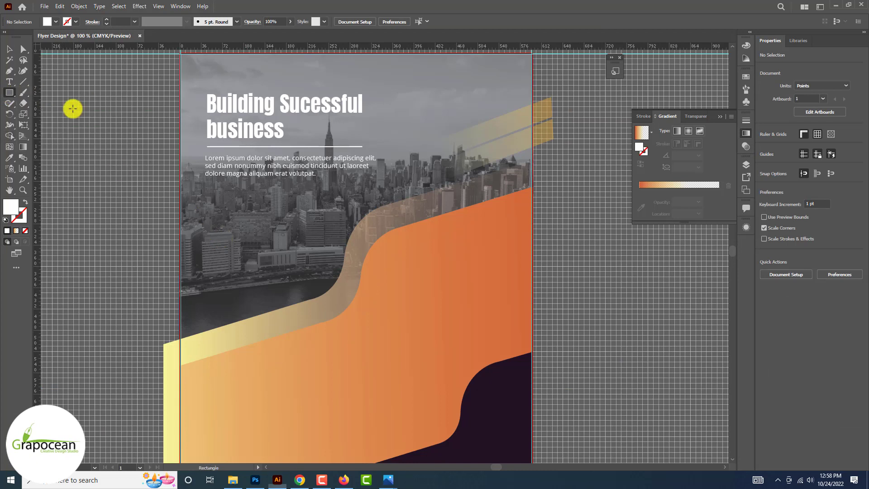
pyautogui.moveTo(210, 187); pyautogui.dragTo(252, 194)
pyautogui.click(55, 21)
pyautogui.press('Escape')
pyautogui.press('v')
pyautogui.click(361, 364)
pyautogui.click(10, 50)
pyautogui.click(161, 226)
pyautogui.scroll(2, 261, 212)
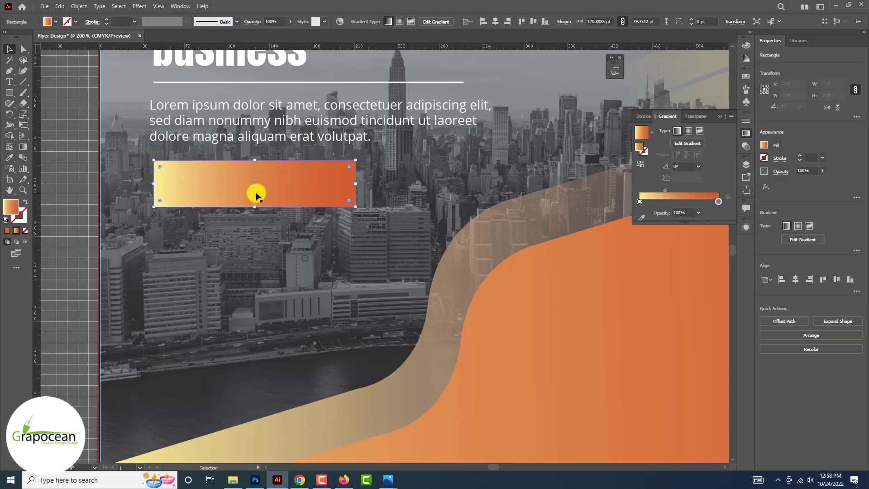
# Set the bar gradient's orange stop to 20% opacity and 60% location
pyautogui.click(720, 202)
pyautogui.click(699, 213)
pyautogui.click(710, 221)
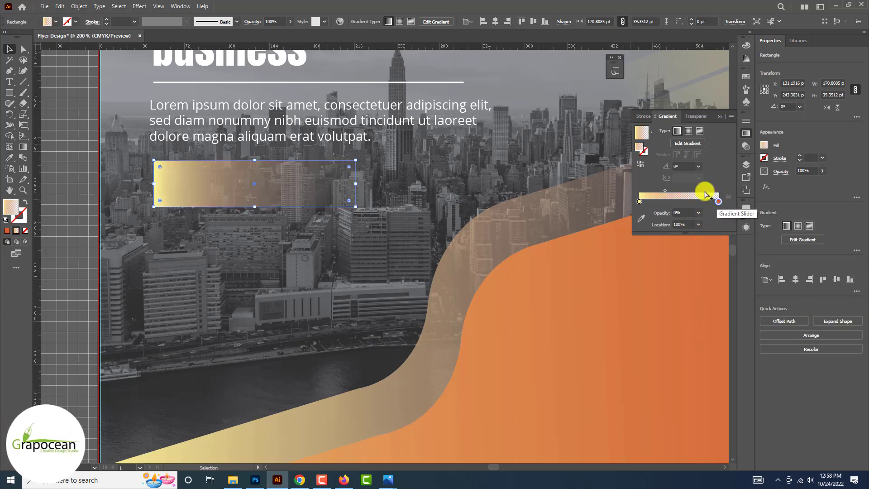
pyautogui.click(698, 225)
pyautogui.click(710, 291)
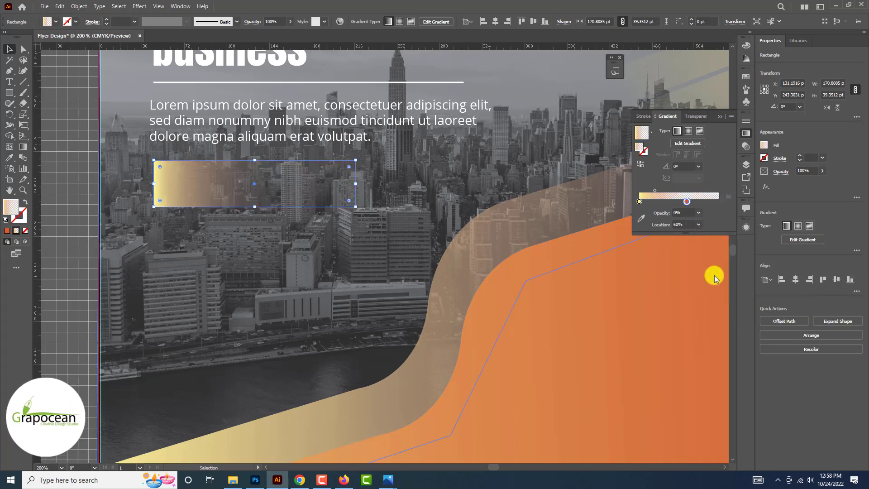
pyautogui.click(699, 213)
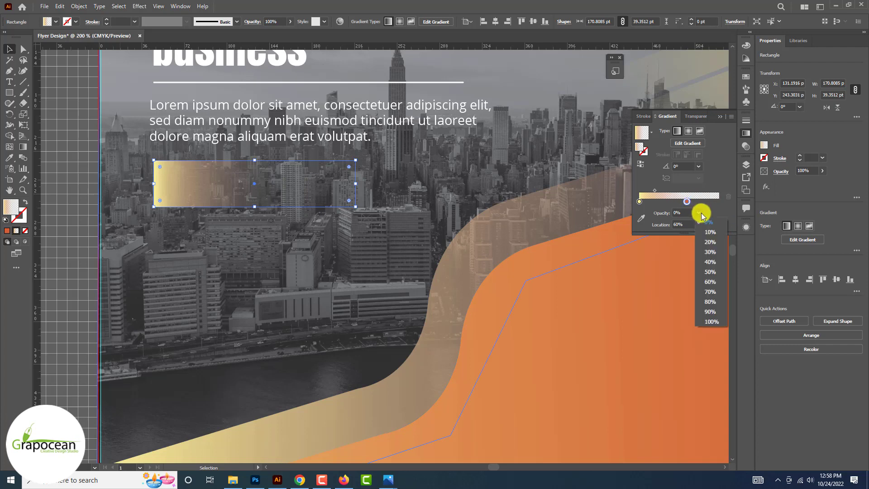
pyautogui.click(710, 244)
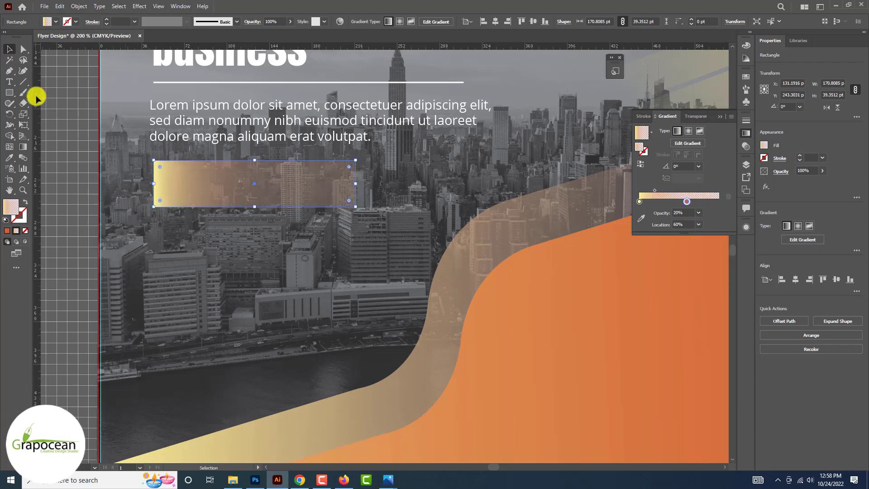
# Add the text "Business Title" in 36 pt Anton Regular on the photo below the gradient bar
pyautogui.scroll(-3, 330, 234)
pyautogui.click(555, 325)
pyautogui.scroll(1, 380, 276)
pyautogui.press('t')
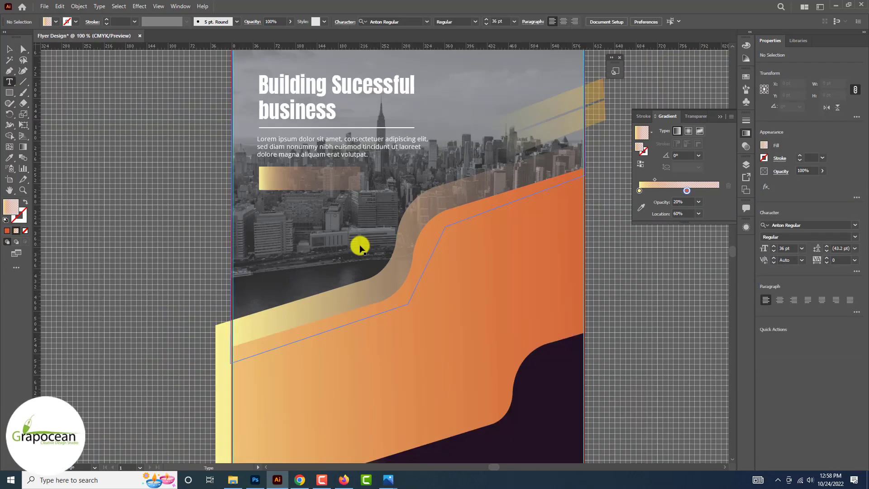
pyautogui.click(307, 236)
pyautogui.press('BackSpace')
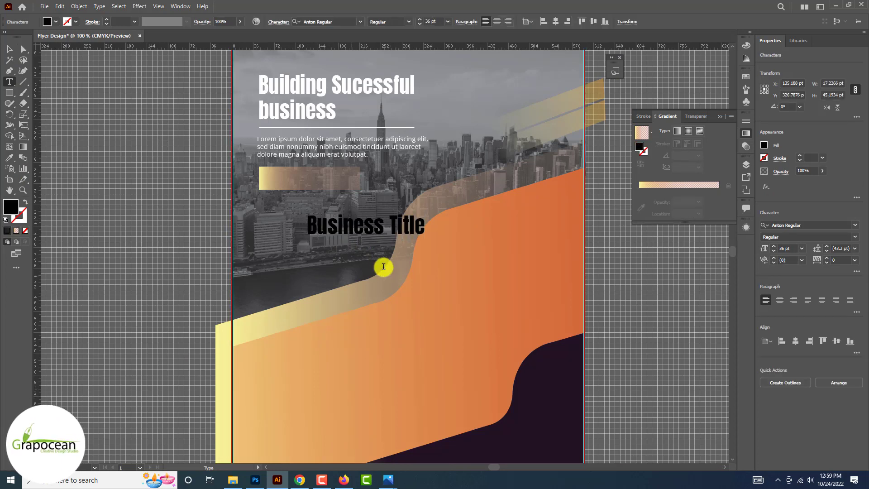
# Move the "Business Title" text onto the gradient bar, scale it down to about 28 pt and center it there
pyautogui.click(10, 48)
pyautogui.moveTo(363, 228); pyautogui.dragTo(313, 186)
pyautogui.moveTo(377, 196); pyautogui.dragTo(364, 194)
pyautogui.hotkey('ctrl', '=')
pyautogui.moveTo(308, 179); pyautogui.dragTo(275, 170)
pyautogui.hotkey('ctrl', '=')
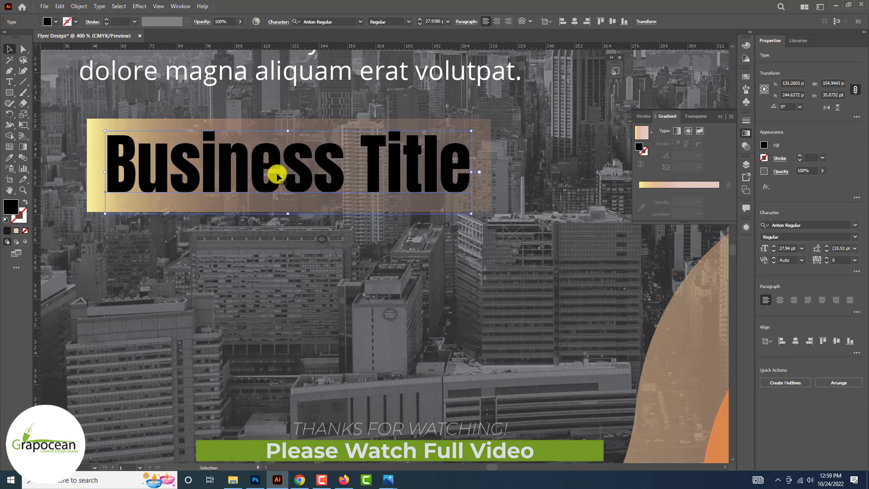
pyautogui.hotkey('ctrl', '-')
pyautogui.hotkey('ctrl', '-')
pyautogui.hotkey('ctrl', '-')
pyautogui.hotkey('ctrl', '-')
pyautogui.click(331, 268)
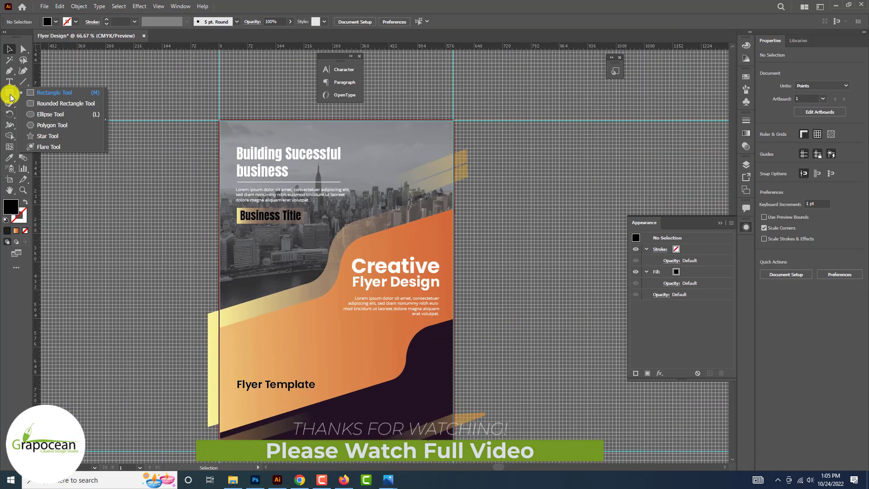
# Draw a rectangle about 210 × 37 pt over the "Flyer Template" text and fill it with white
pyautogui.click(45, 92)
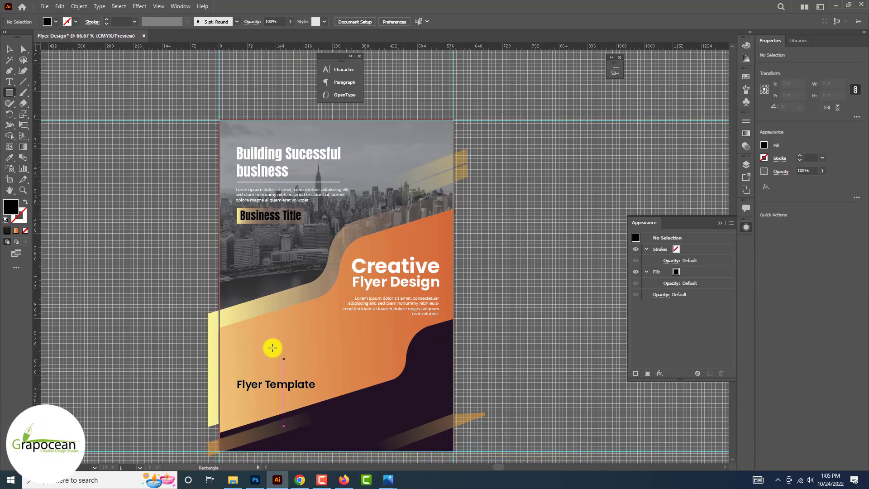
pyautogui.hotkey('ctrl', '+')
pyautogui.hotkey('ctrl', '+')
pyautogui.moveTo(232, 352)
pyautogui.mouseDown()
pyautogui.moveTo(267, 386)
pyautogui.moveTo(418, 385)
pyautogui.mouseUp()
pyautogui.click(48, 22)
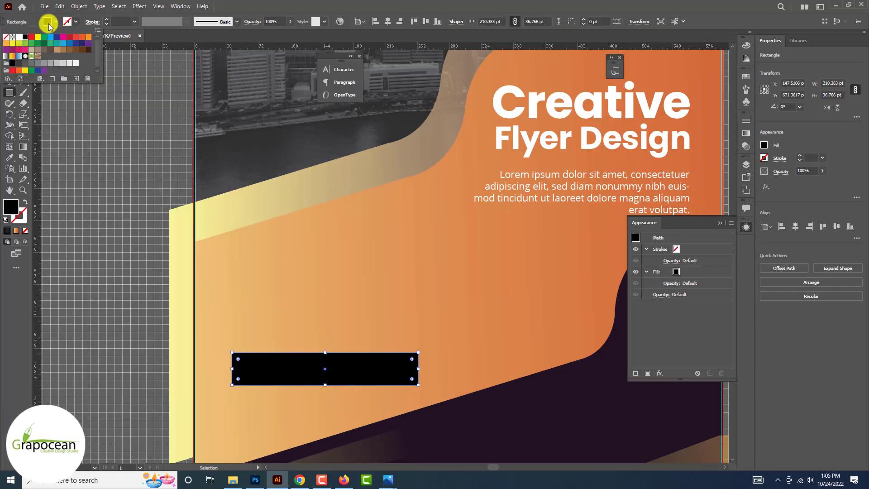
pyautogui.click(19, 38)
pyautogui.click(5, 364)
pyautogui.click(10, 49)
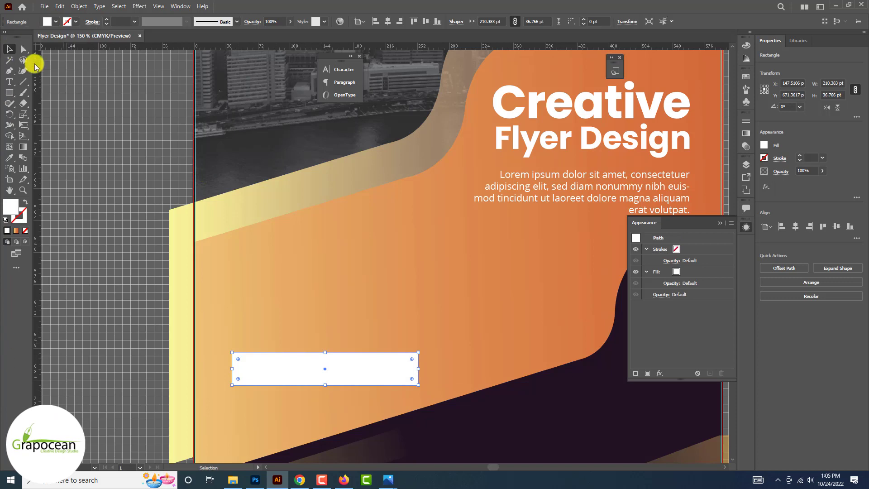
# Place the white rectangle behind the "Flyer Template" text
pyautogui.click(312, 315)
pyautogui.click(379, 372)
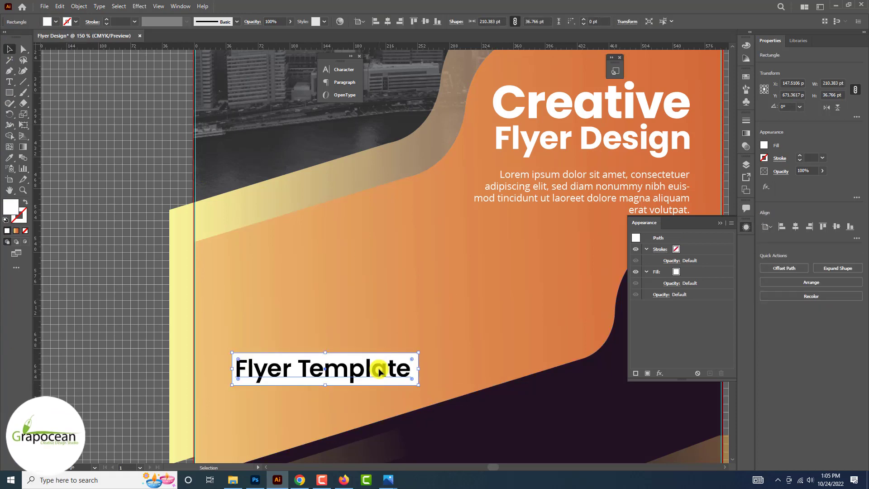
pyautogui.click(59, 320)
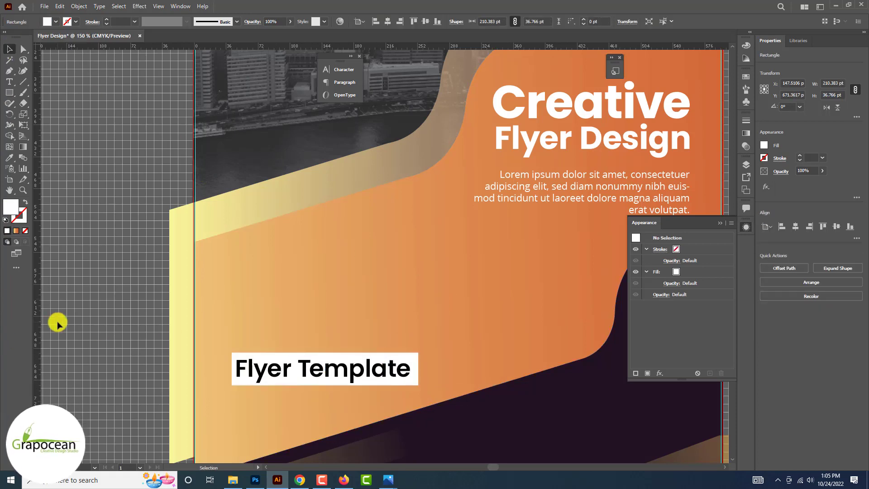
# Duplicate the "Flyer Template" text to a spot above the white box on the orange band
pyautogui.hotkey('ctrl', '-')
pyautogui.hotkey('ctrl', '-')
pyautogui.hotkey('ctrl', '-')
pyautogui.hotkey('ctrl', '-')
pyautogui.hotkey('ctrl', '+')
pyautogui.hotkey('ctrl', '+')
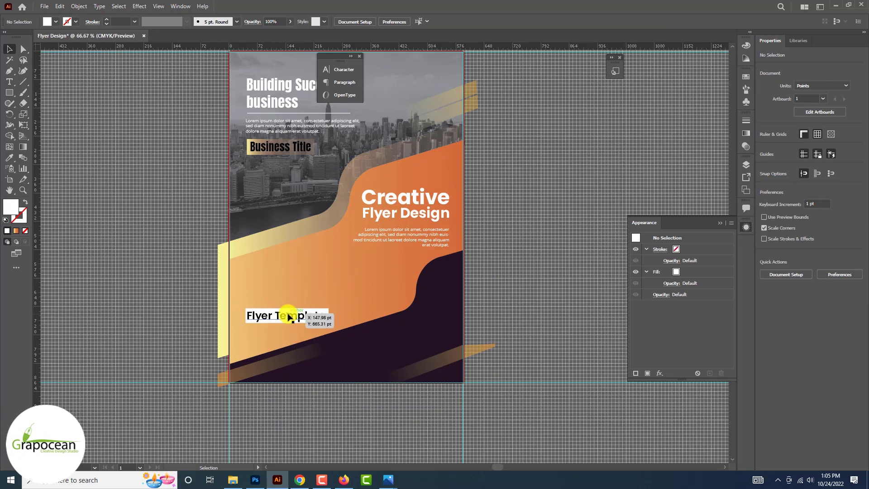
pyautogui.moveTo(288, 315); pyautogui.dragTo(281, 284)
# Change the duplicated text to "Business Flyer" with "Template" on a second line
pyautogui.click(9, 81)
pyautogui.hotkey('ctrl', '+')
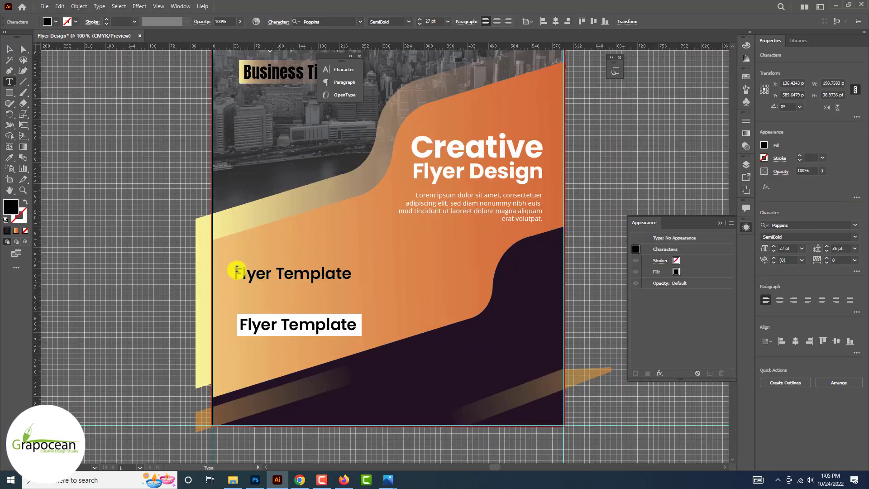
pyautogui.write('usiness')
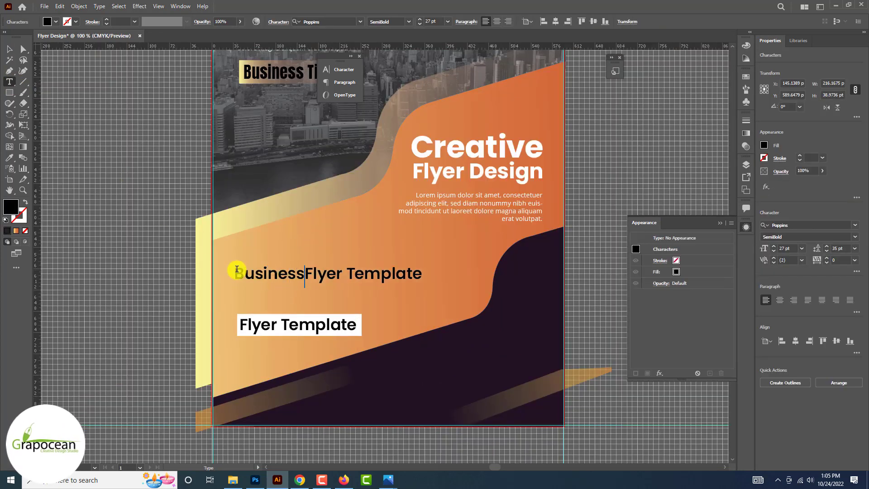
pyautogui.press('Return')
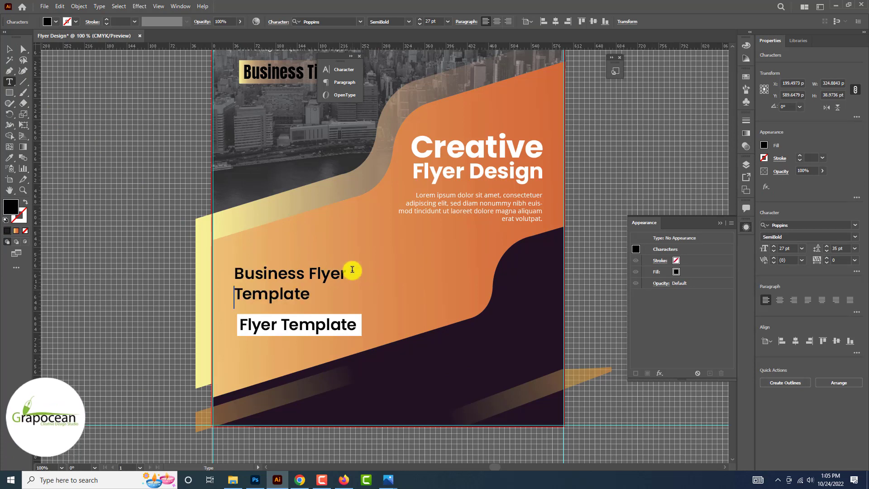
# Enlarge the "Business Flyer Template" text to 38 pt and align its left edge with the white box below
pyautogui.moveTo(258, 284); pyautogui.dragTo(223, 272)
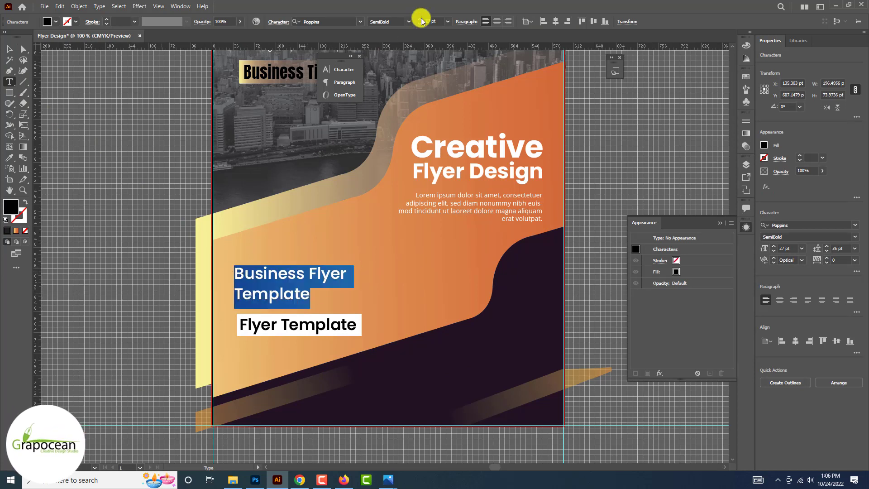
pyautogui.scroll(10, 421, 22)
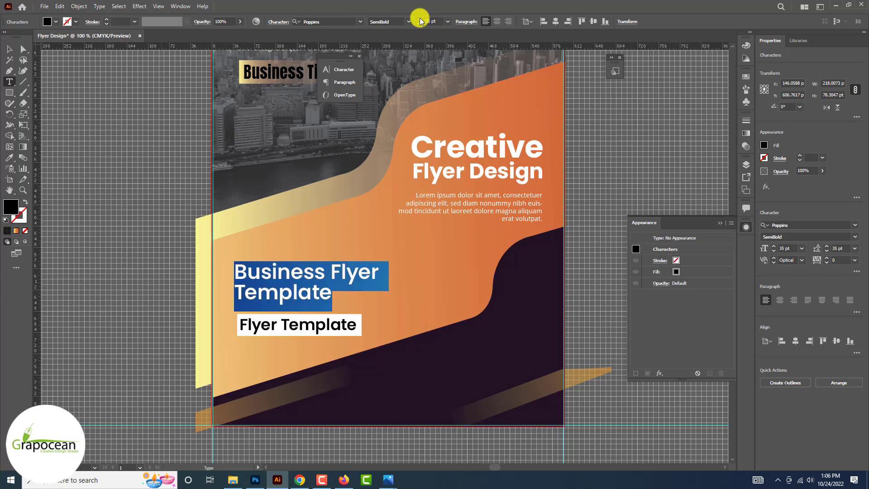
pyautogui.scroll(1, 421, 21)
pyautogui.click(9, 49)
pyautogui.moveTo(296, 295); pyautogui.dragTo(300, 299)
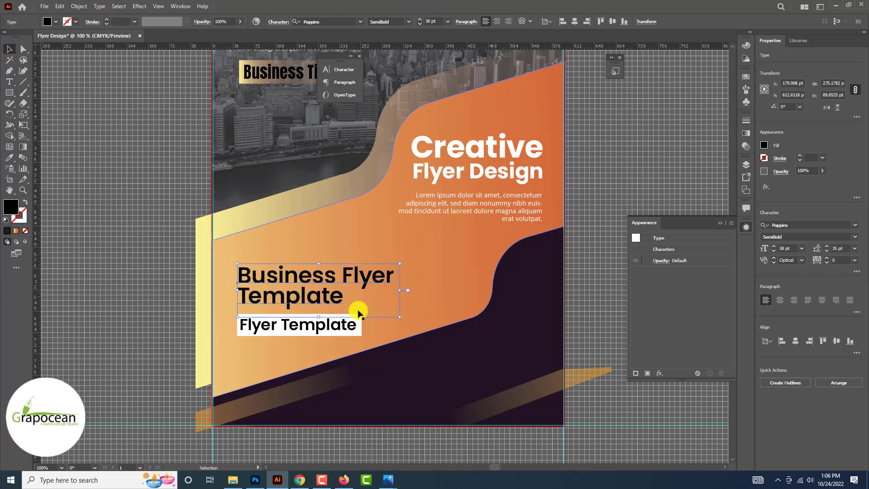
pyautogui.scroll(-3, 355, 305)
pyautogui.click(564, 354)
pyautogui.scroll(3, 344, 339)
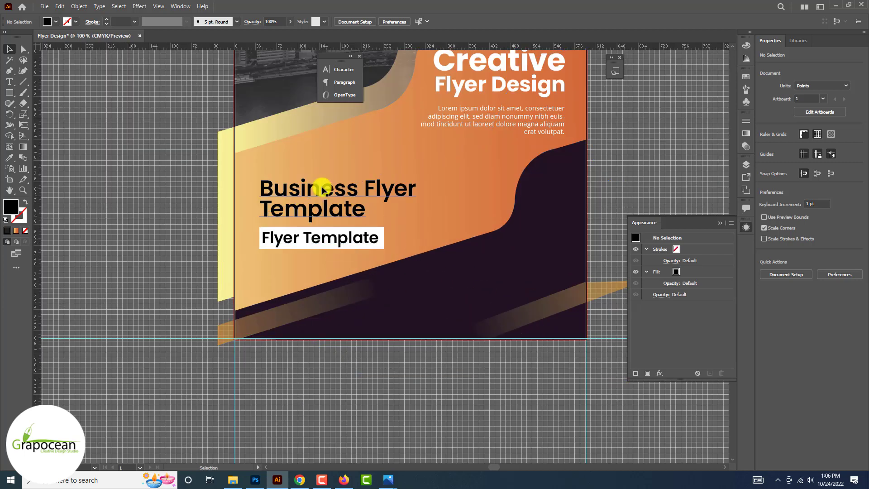
# Move the "Business Flyer Template" heading, the "Flyer Template" text and the white box higher on the orange band
pyautogui.click(322, 187)
pyautogui.scroll(2, 312, 227)
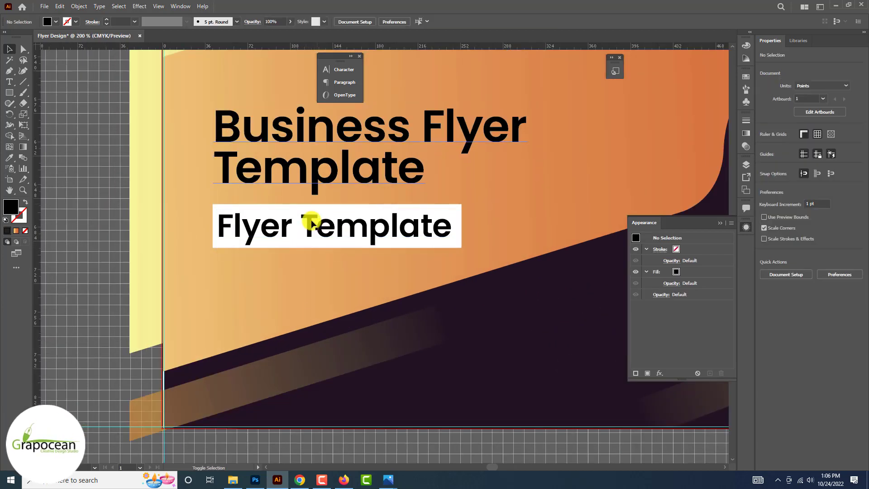
pyautogui.click(307, 215)
pyautogui.click(371, 171)
pyautogui.hotkey('ctrl', '-')
pyautogui.moveTo(319, 197); pyautogui.dragTo(312, 184)
pyautogui.click(533, 281)
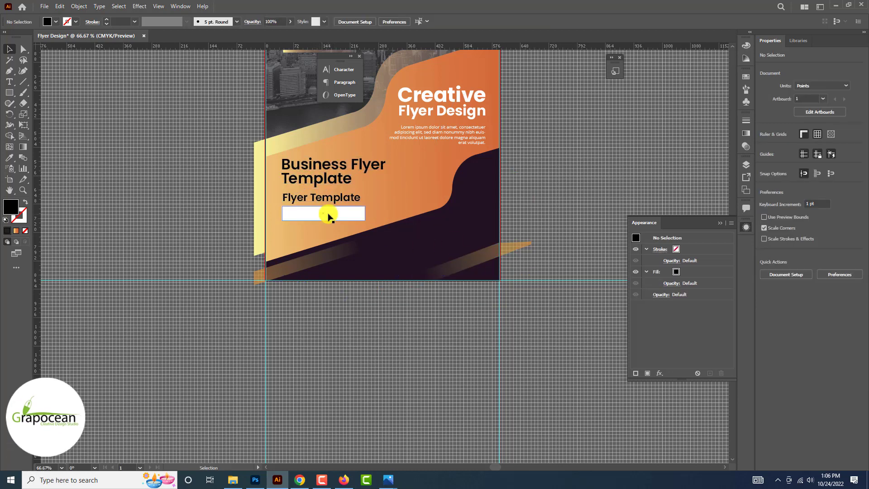
# Reposition the white box behind the "Flyer Template" text and shift the heading above it slightly left
pyautogui.moveTo(330, 213); pyautogui.dragTo(291, 219)
pyautogui.scroll(4, 327, 202)
pyautogui.moveTo(496, 183); pyautogui.dragTo(491, 176)
pyautogui.scroll(-3, 460, 193)
pyautogui.click(165, 260)
# Change the font of the "Business Flyer Template" heading to Anton Regular
pyautogui.moveTo(402, 161); pyautogui.dragTo(324, 131)
pyautogui.scroll(3, 324, 132)
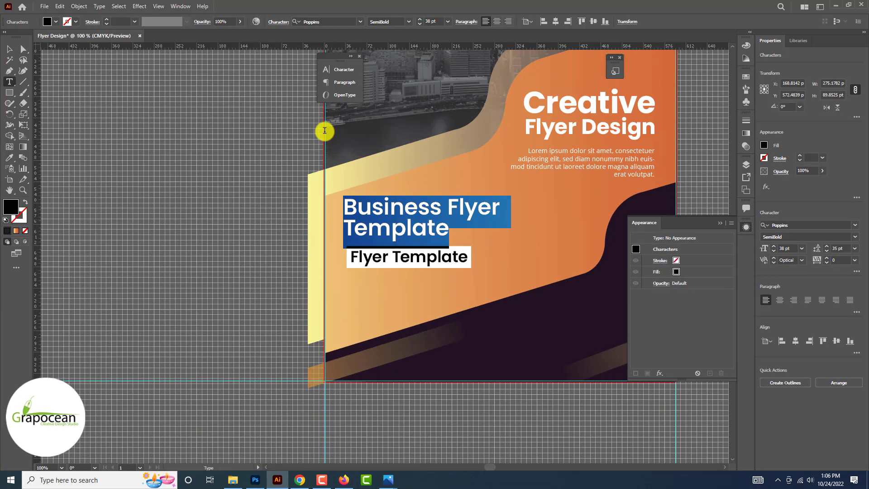
pyautogui.click(360, 22)
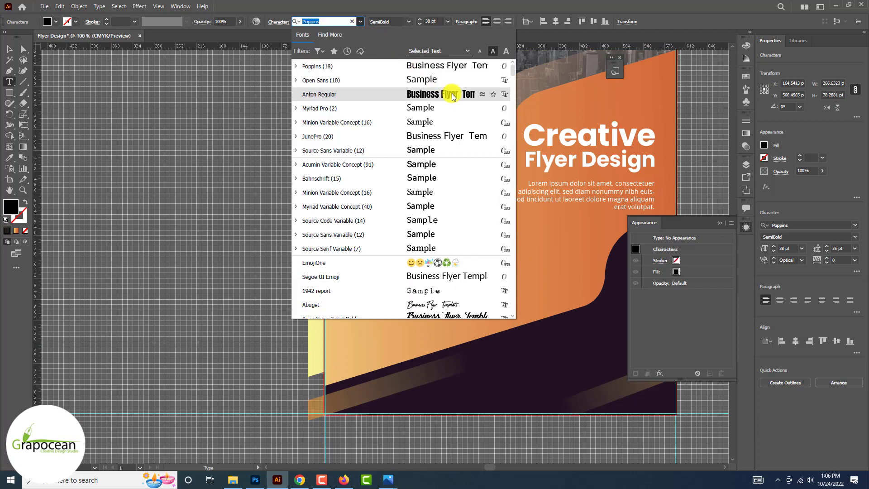
pyautogui.click(434, 93)
pyautogui.click(9, 50)
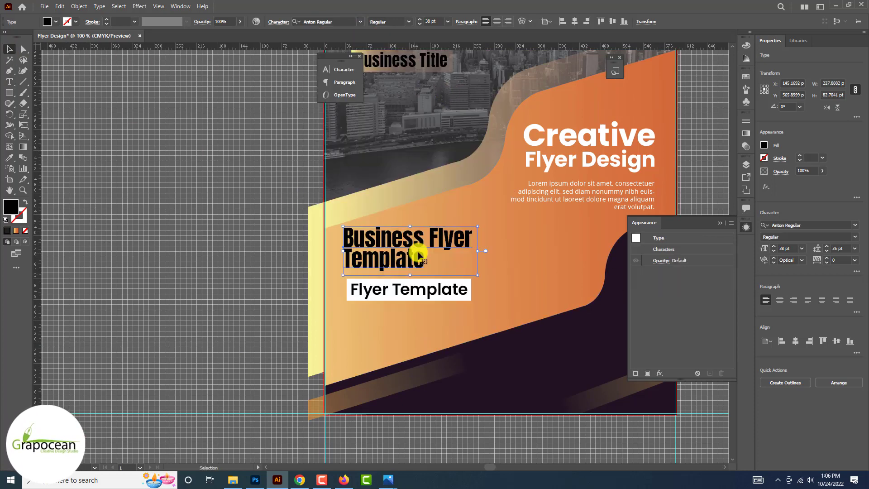
# Apply All Caps to the "Business Flyer Template" heading
pyautogui.click(9, 82)
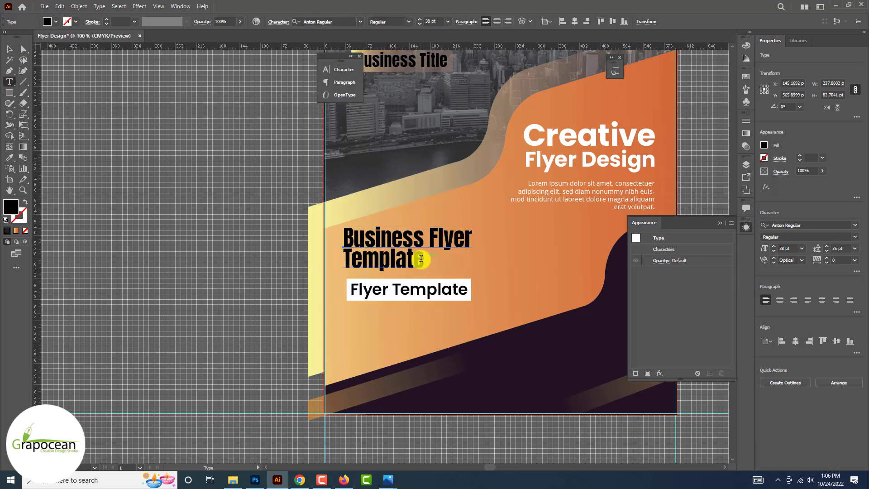
pyautogui.moveTo(423, 259); pyautogui.dragTo(295, 230)
pyautogui.hotkey('ctrl', 't')
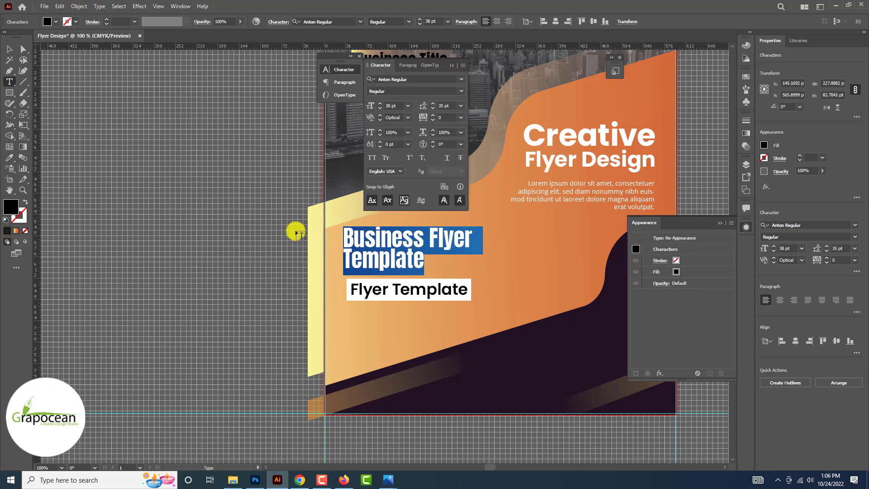
pyautogui.click(461, 69)
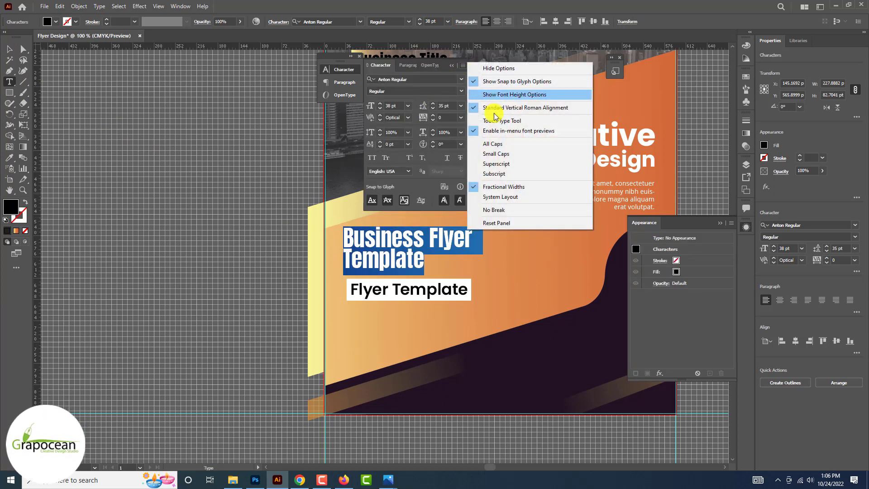
pyautogui.click(511, 141)
pyautogui.click(8, 49)
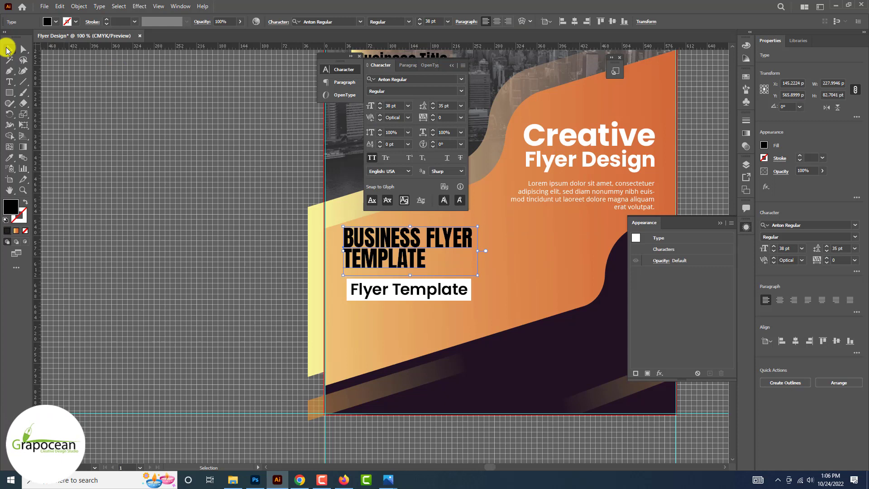
pyautogui.click(448, 67)
# Increase the line spacing of the "BUSINESS FLYER TEMPLATE" heading slightly and nudge it above the white box
pyautogui.click(9, 82)
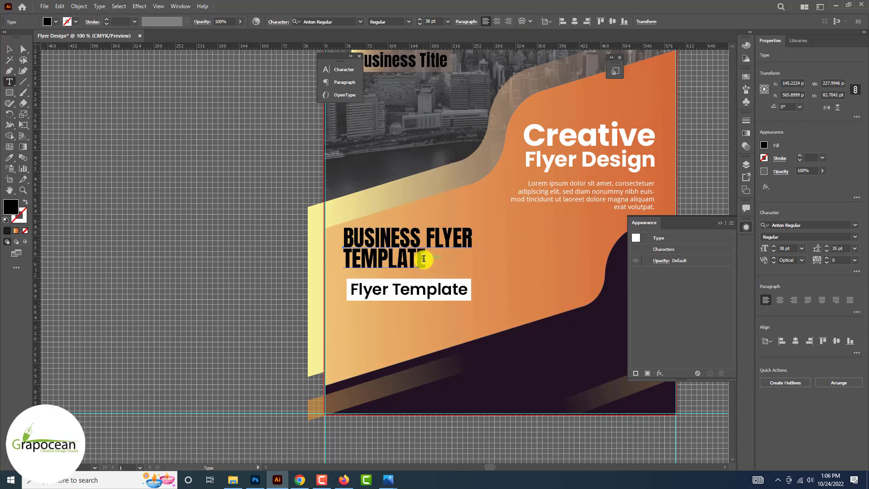
pyautogui.moveTo(425, 260); pyautogui.dragTo(326, 264)
pyautogui.click(8, 49)
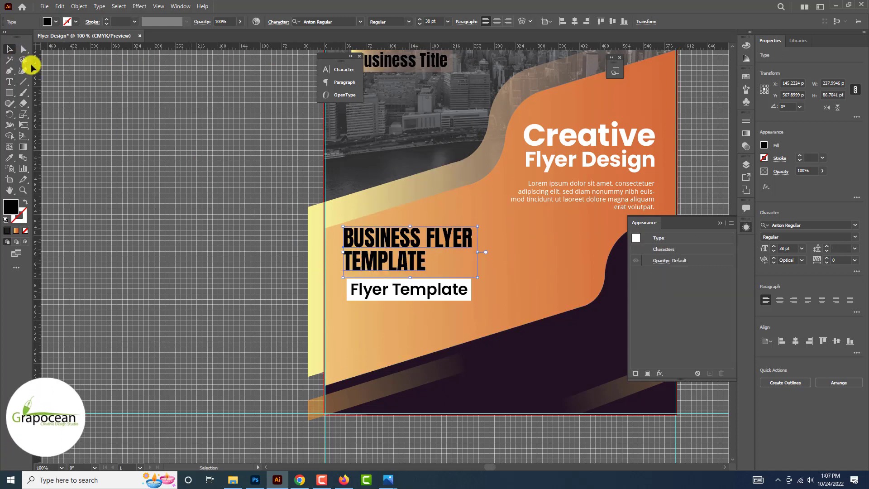
pyautogui.moveTo(434, 265)
pyautogui.mouseDown()
pyautogui.moveTo(412, 267)
pyautogui.moveTo(438, 269)
pyautogui.mouseUp()
pyautogui.click(523, 375)
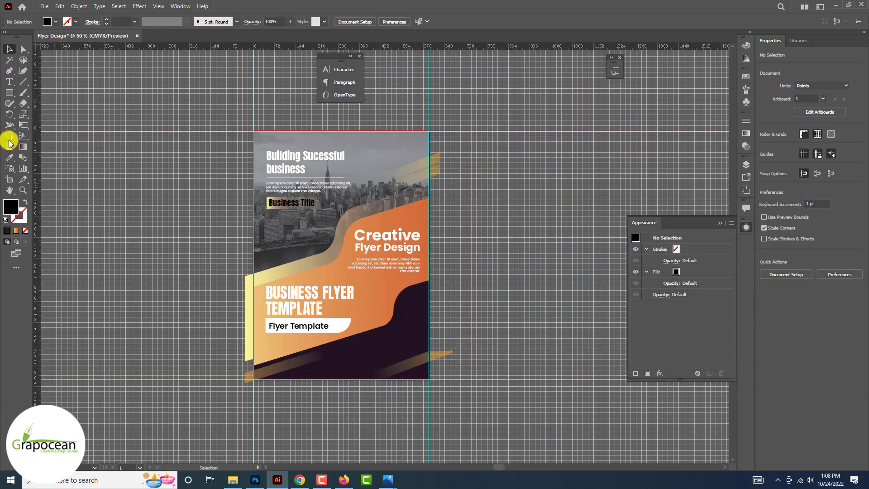
# Draw a hexagon about 148 × 128 pt on the city photo below the "Business Title" bar
pyautogui.moveTo(9, 94); pyautogui.dragTo(42, 123)
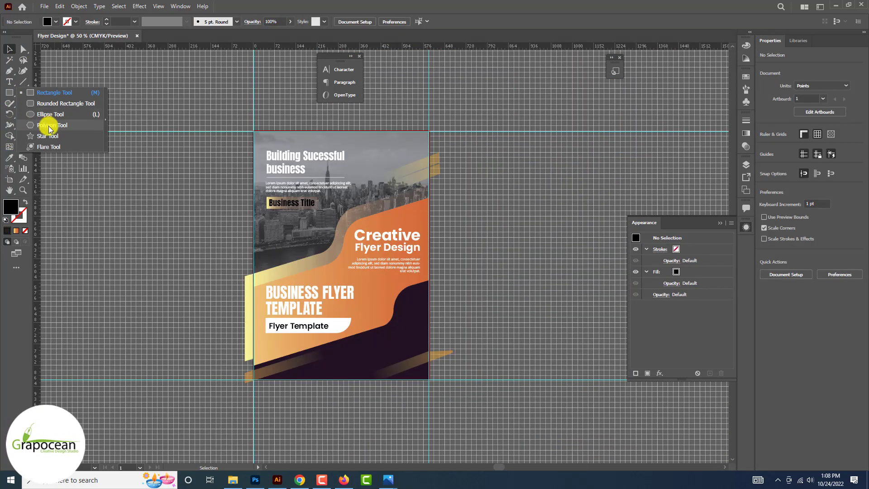
pyautogui.moveTo(289, 230); pyautogui.dragTo(310, 245)
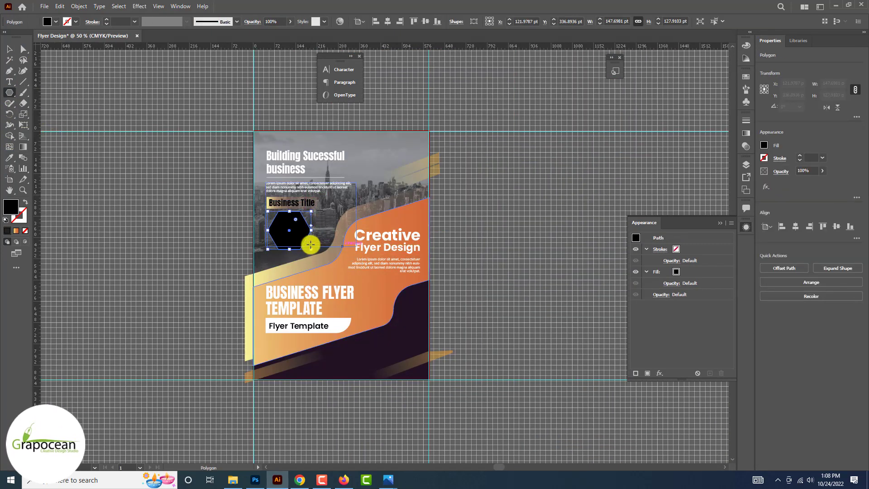
# Remove the hexagon's fill and open its stroke colour for editing
pyautogui.click(55, 23)
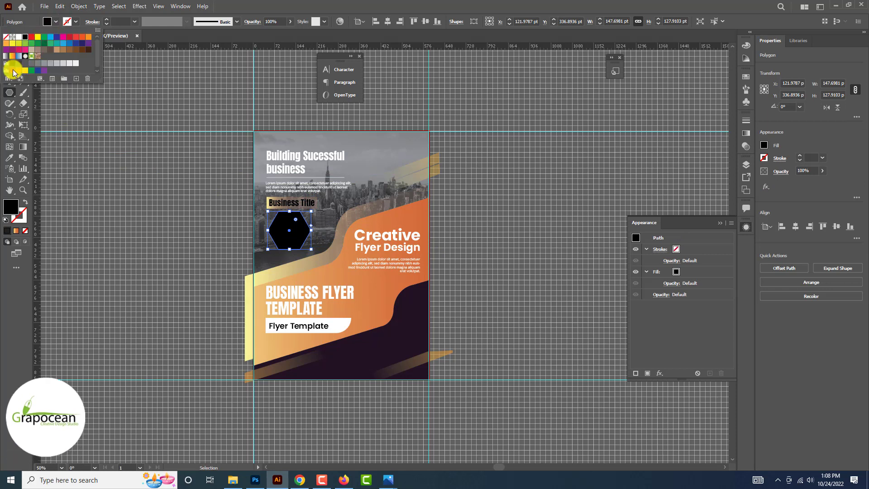
pyautogui.click(55, 22)
pyautogui.click(56, 22)
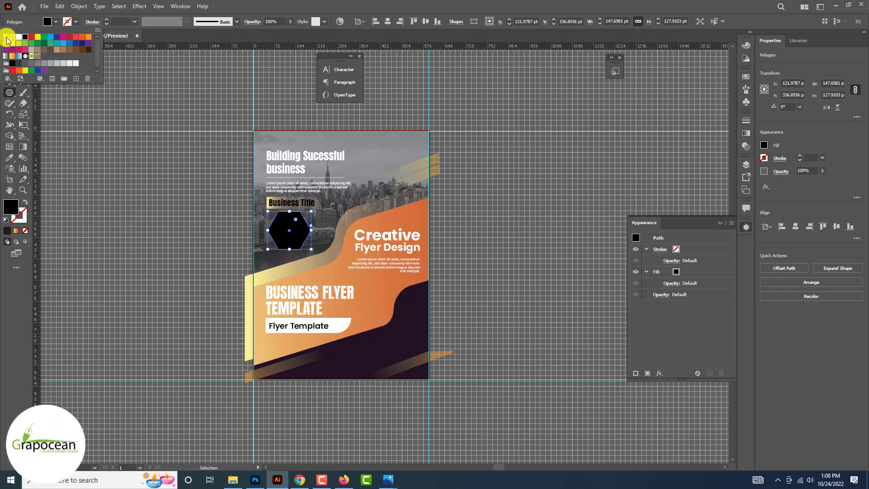
pyautogui.click(6, 38)
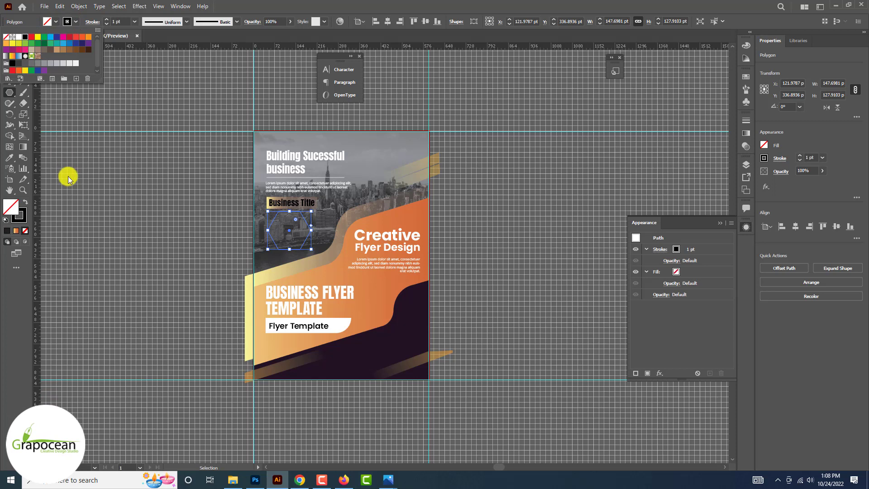
pyautogui.doubleClick(23, 209)
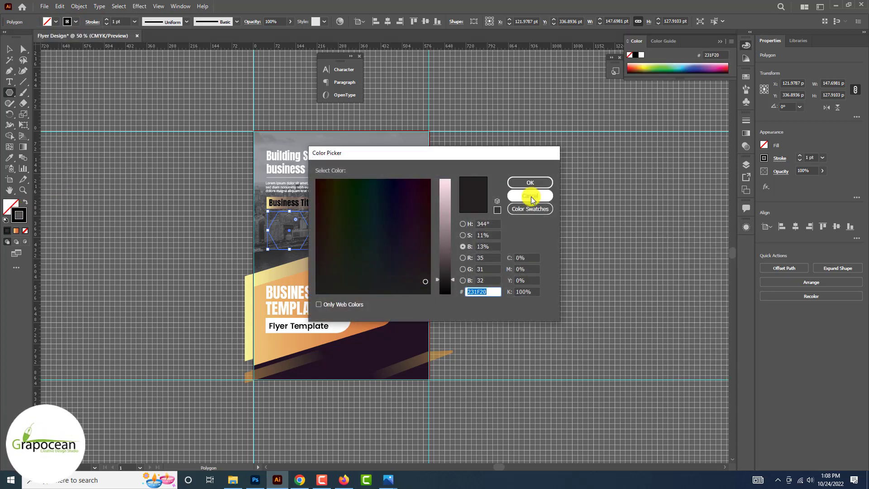
pyautogui.click(532, 193)
# Sample the orange gradient onto the hexagon and swap it to the outline, leaving no fill and a 5 pt stroke
pyautogui.click(12, 159)
pyautogui.click(9, 49)
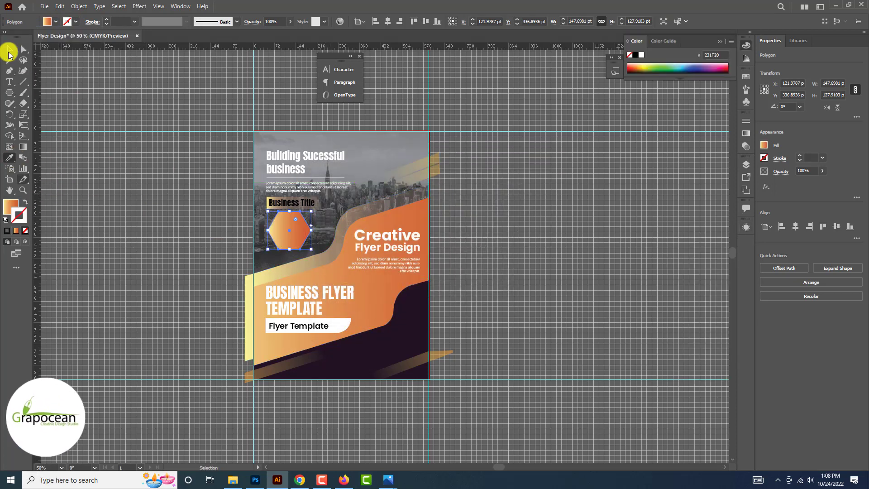
pyautogui.click(88, 171)
pyautogui.click(287, 229)
pyautogui.click(25, 202)
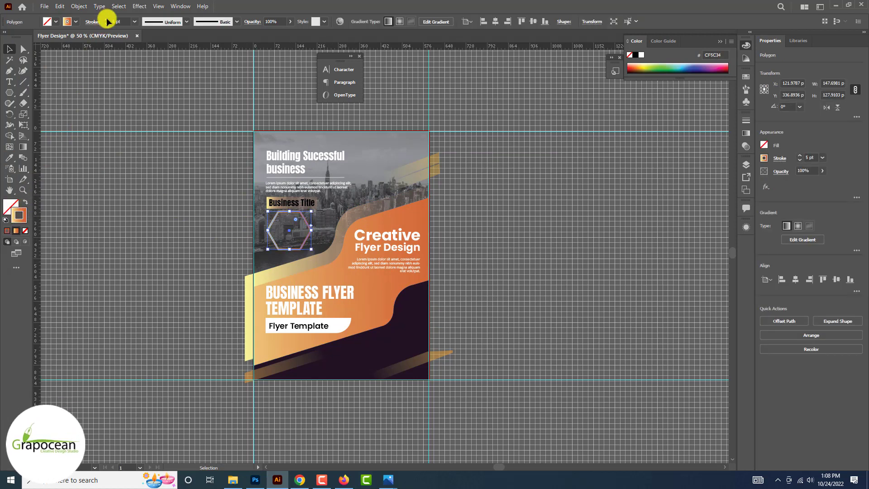
# Place the hexagon on the dark lower area, scaled to about 82 pt wide with a 3 pt stroke
pyautogui.moveTo(310, 234); pyautogui.dragTo(402, 350)
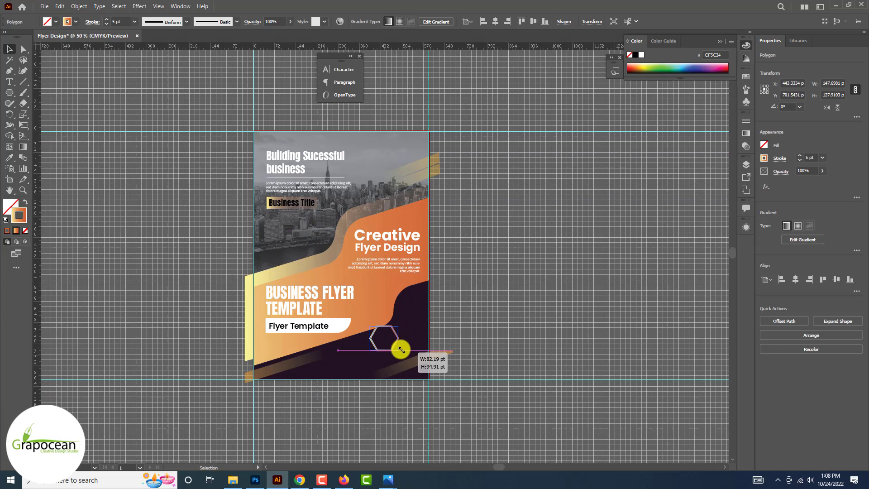
pyautogui.click(465, 368)
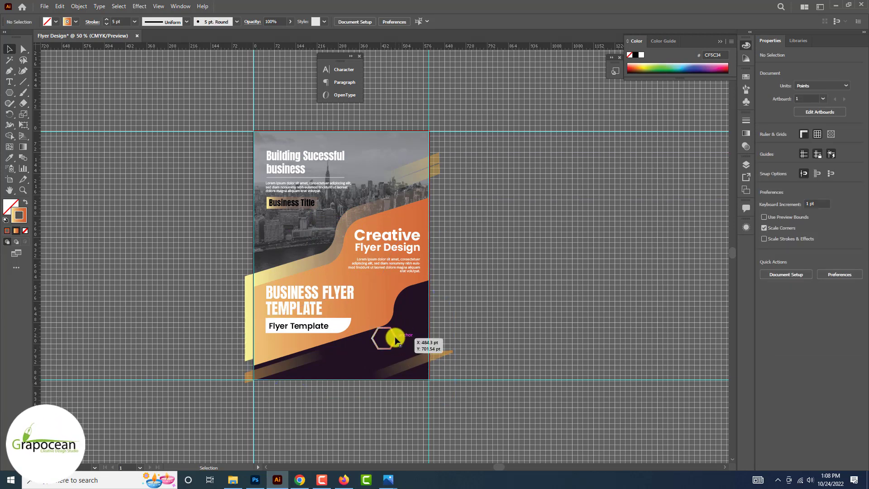
pyautogui.moveTo(395, 345); pyautogui.dragTo(396, 346)
pyautogui.click(582, 285)
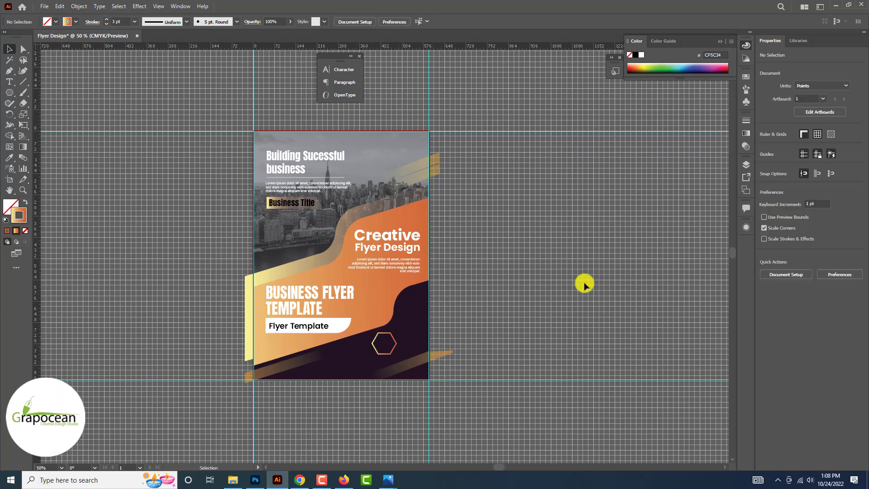
# Add a smaller hexagon copy about 39 × 34 pt with a 2 pt stroke, above the first one near the curve
pyautogui.scroll(1, 398, 342)
pyautogui.moveTo(410, 298); pyautogui.dragTo(405, 305)
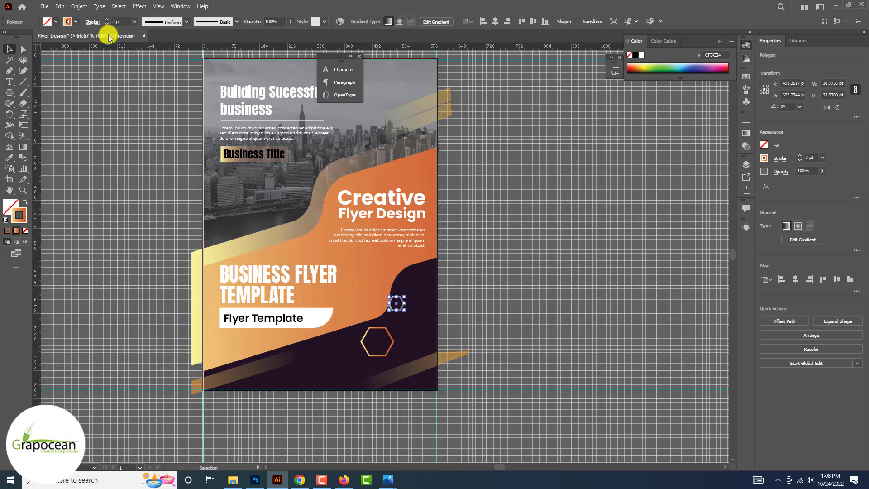
pyautogui.click(153, 191)
pyautogui.scroll(-2, 535, 375)
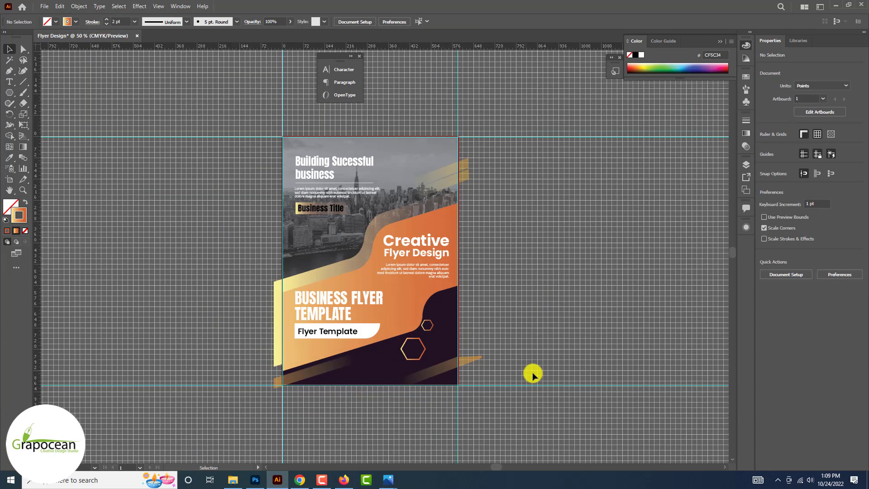
# Draw a rectangle about 123 × 36 pt with a 2 pt gradient outline below the "Business Title" bar
pyautogui.scroll(3, 285, 199)
pyautogui.scroll(-3, 285, 199)
pyautogui.moveTo(285, 200); pyautogui.dragTo(277, 195)
pyautogui.hotkey('ctrl', '=')
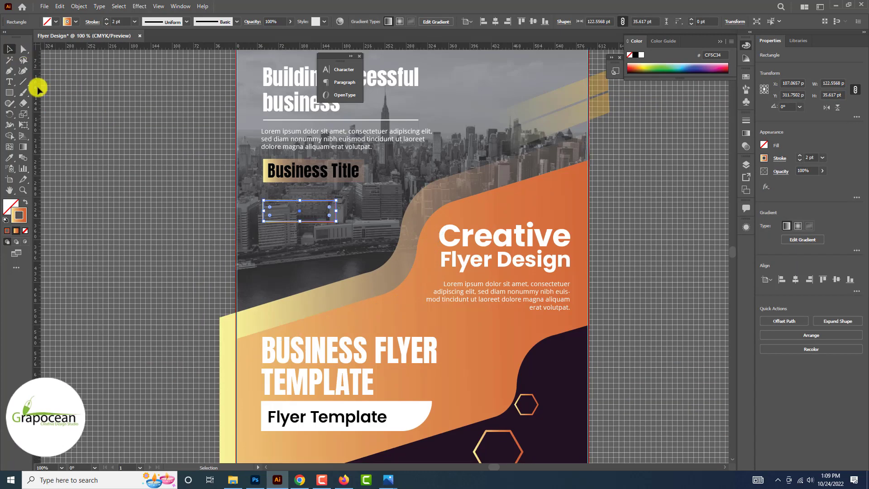
# Add the text "CONTACT US" below the outlined rectangle
pyautogui.click(9, 81)
pyautogui.click(277, 251)
pyautogui.write('C')
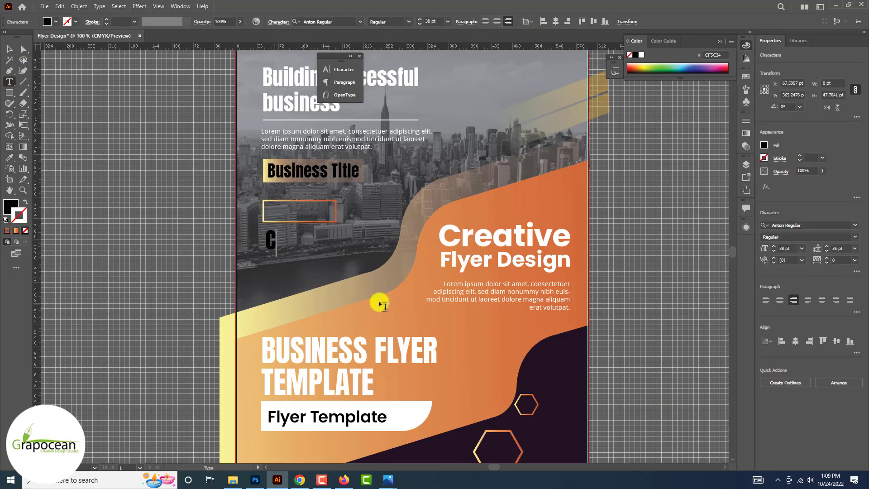
pyautogui.write('ONTACT US')
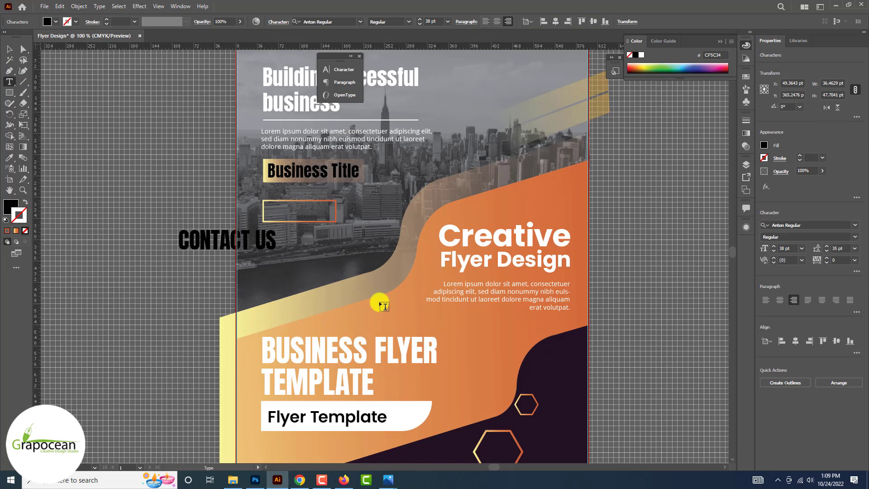
# Change the font of the "CONTACT US" text to Poppins Regular
pyautogui.hotkey('ctrl', 'a')
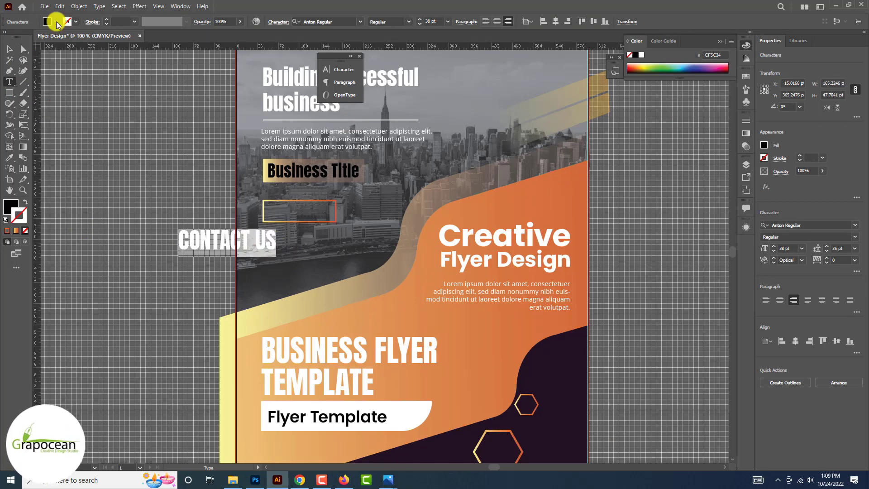
pyautogui.click(55, 22)
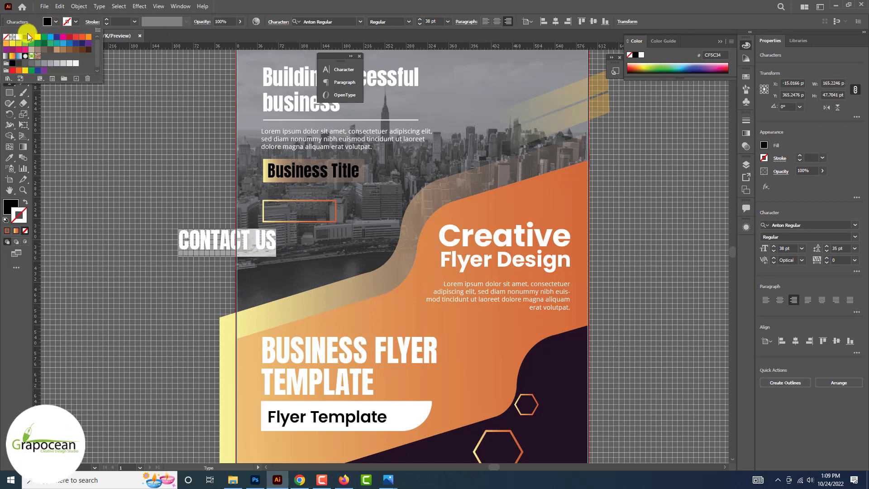
pyautogui.click(360, 22)
pyautogui.click(413, 77)
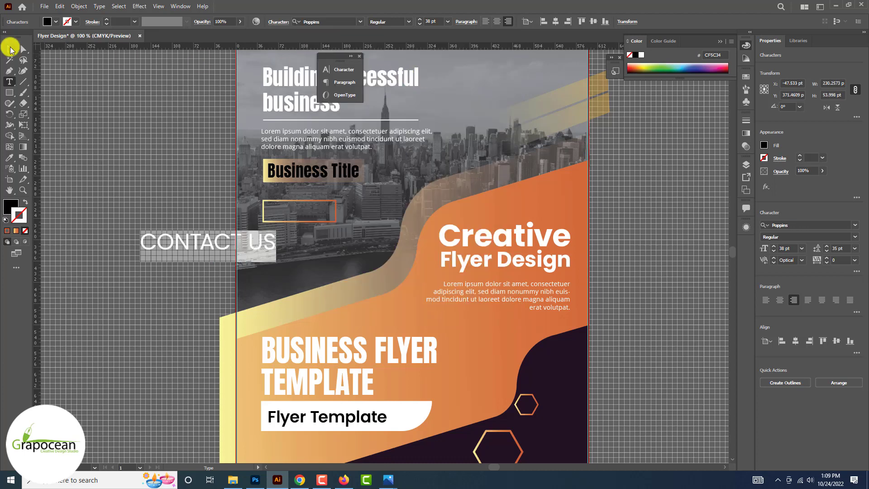
# Move the "CONTACT US" text up to the outlined rectangle and turn off its All Caps formatting
pyautogui.click(10, 48)
pyautogui.moveTo(213, 241); pyautogui.dragTo(324, 207)
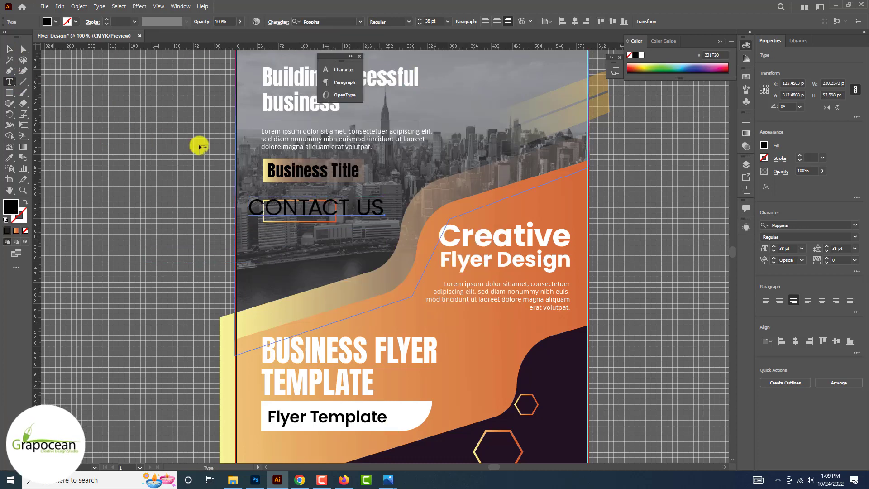
pyautogui.moveTo(380, 208); pyautogui.dragTo(229, 208)
pyautogui.hotkey('ctrl', 't')
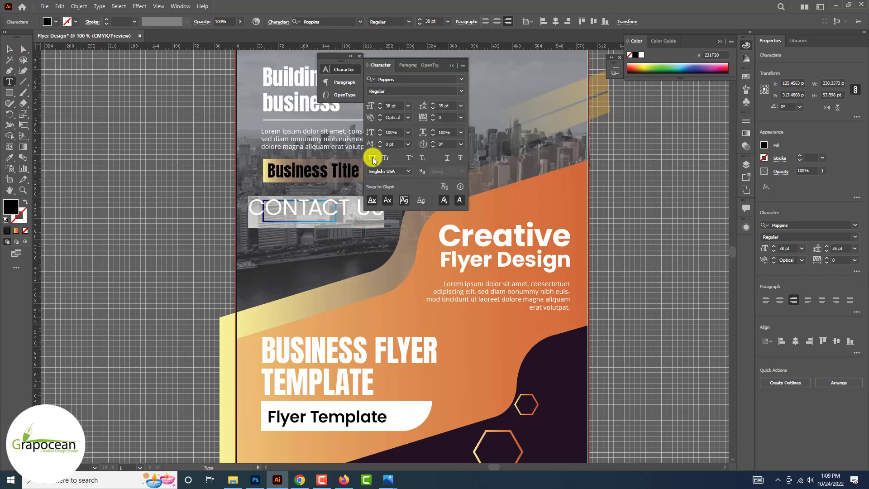
pyautogui.click(372, 158)
# Reduce the "Contact Us" text to 23 pt and place it over the gradient-outlined rectangle
pyautogui.click(420, 24)
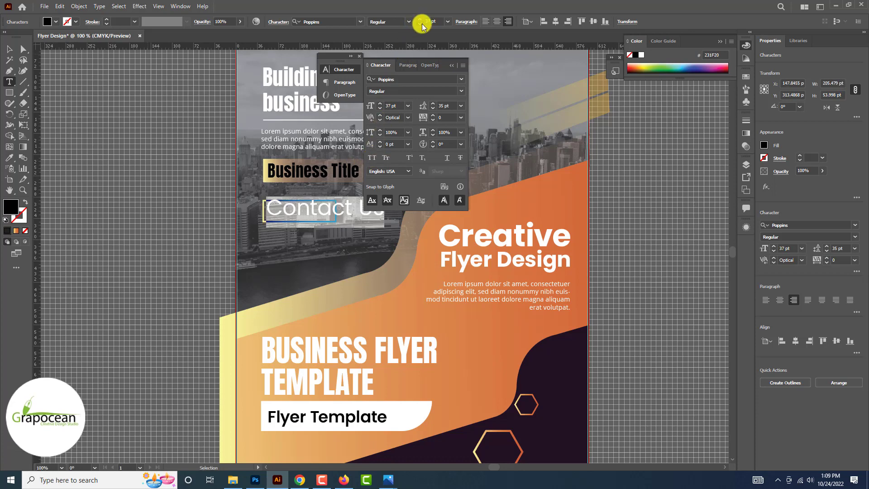
pyautogui.click(420, 24)
pyautogui.click(421, 24)
pyautogui.click(420, 24)
pyautogui.click(421, 24)
pyautogui.click(421, 25)
pyautogui.click(7, 49)
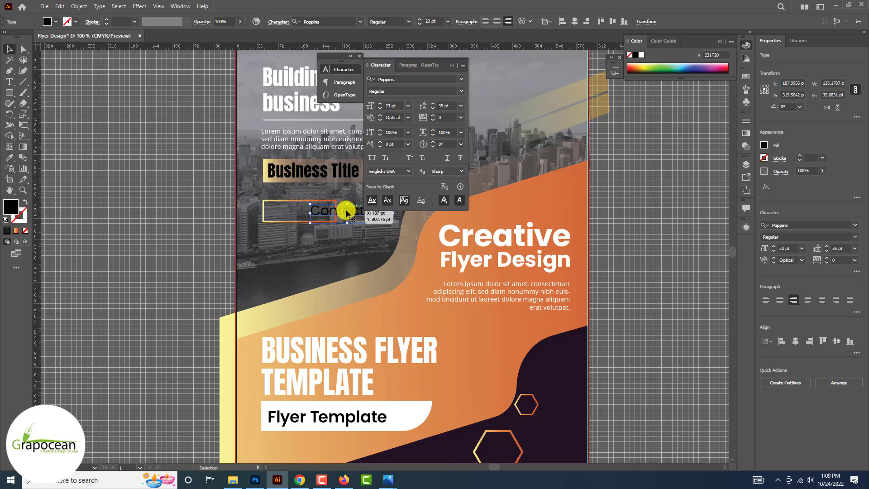
pyautogui.moveTo(347, 211); pyautogui.dragTo(302, 215)
# Try to sample the white heading and body text with the Eyedropper for the "Contact Us" text
pyautogui.click(10, 82)
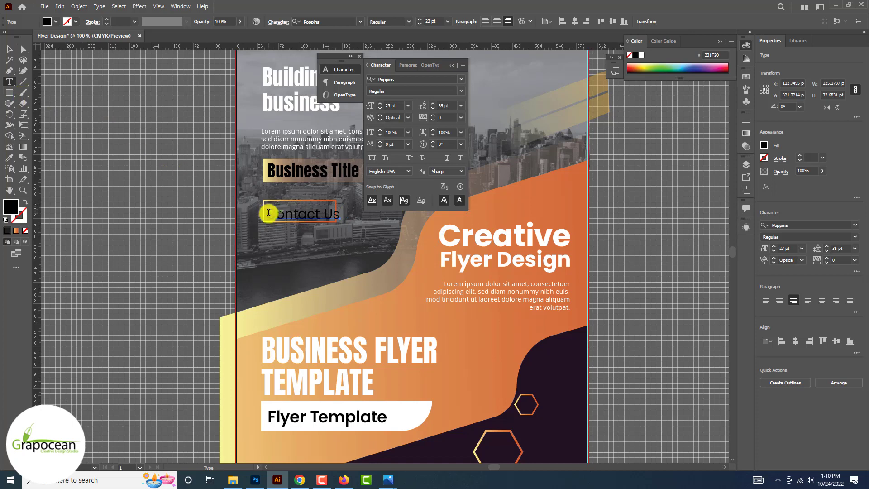
pyautogui.click(11, 159)
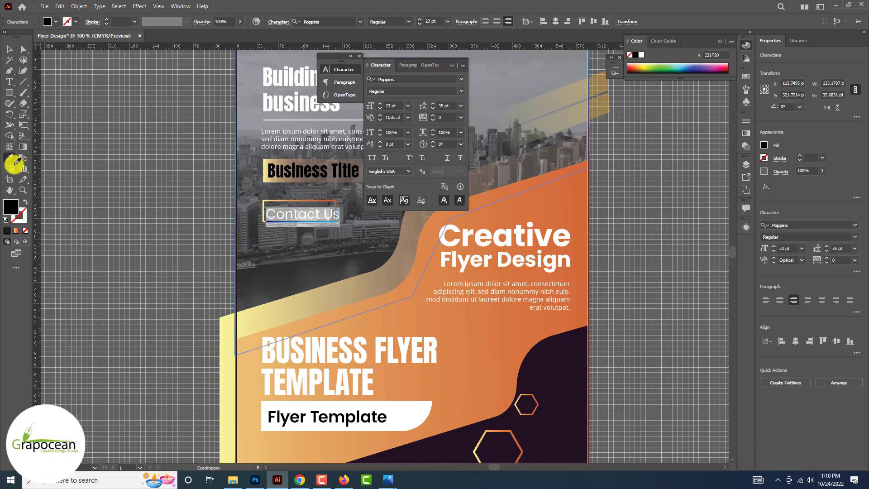
pyautogui.click(364, 347)
pyautogui.hotkey('ctrl', 'z')
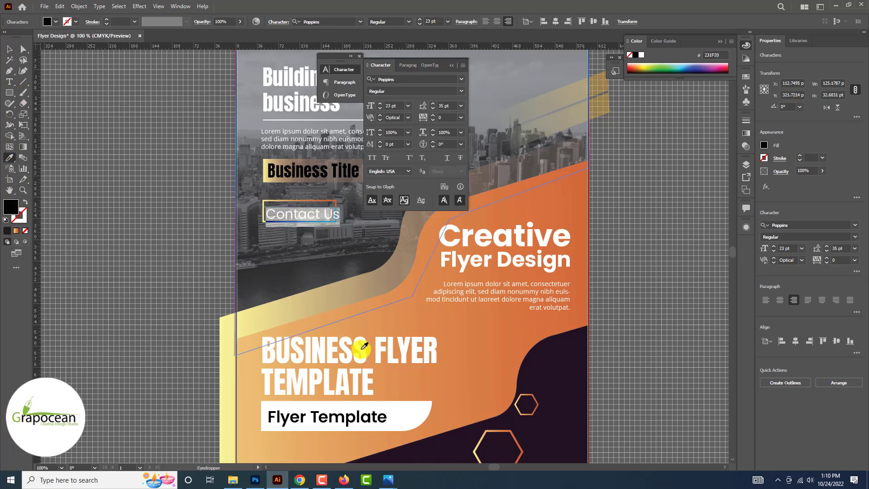
pyautogui.click(278, 132)
pyautogui.hotkey('ctrl', 'z')
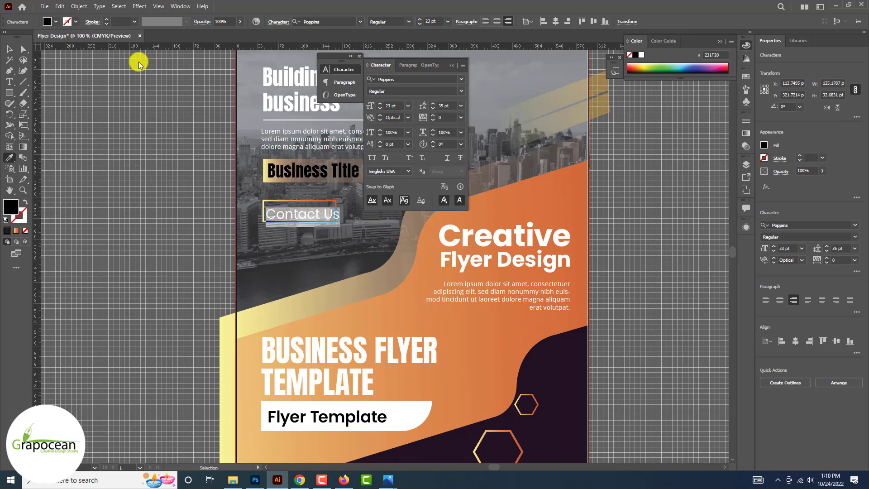
# Set the fill of the "Contact Us" text to white
pyautogui.click(48, 22)
pyautogui.click(16, 37)
pyautogui.click(130, 203)
pyautogui.press('v')
pyautogui.click(111, 149)
# Scale the "Contact Us" text down to about 96 × 25 pt and centre it inside the gradient-outlined rectangle
pyautogui.scroll(2, 339, 223)
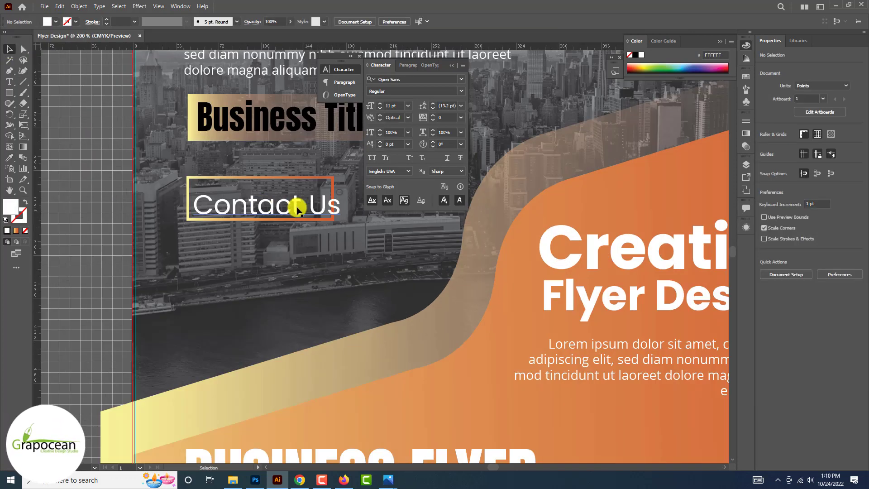
pyautogui.click(297, 211)
pyautogui.moveTo(341, 229)
pyautogui.mouseDown()
pyautogui.moveTo(317, 225)
pyautogui.moveTo(327, 226)
pyautogui.mouseUp()
pyautogui.hotkey('ctrl', 'z')
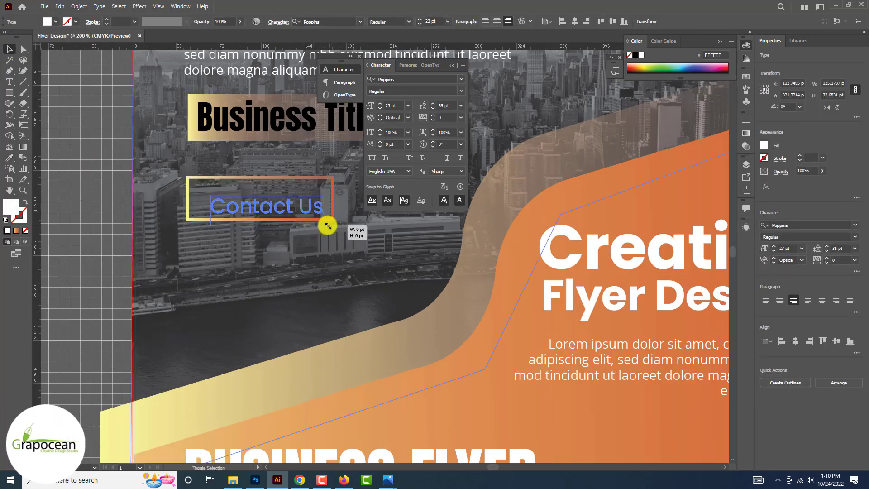
pyautogui.moveTo(277, 208); pyautogui.dragTo(271, 199)
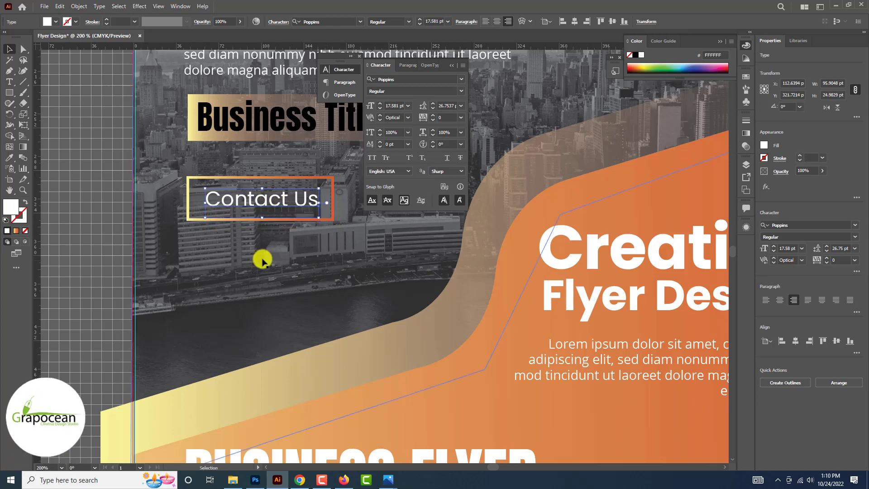
pyautogui.click(262, 259)
pyautogui.scroll(-2, 245, 261)
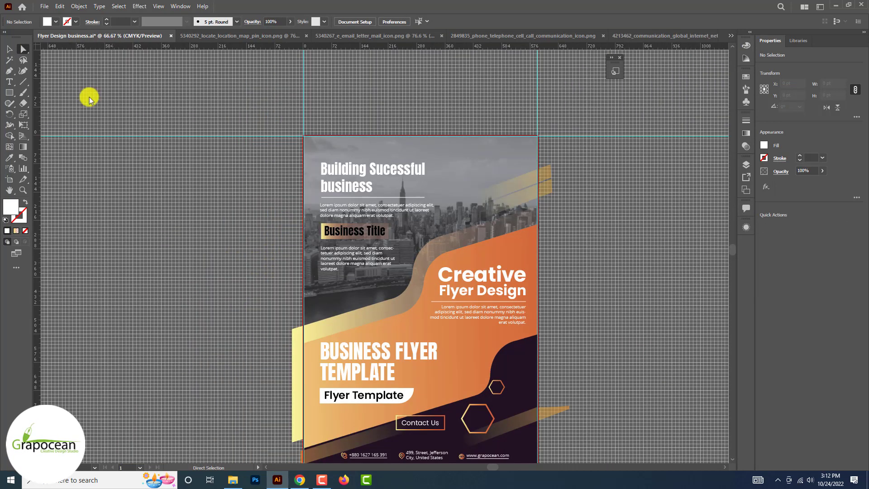
# Add the text "Logo" in Poppins Regular over the sky near the flyer's upper-right corner
pyautogui.click(44, 6)
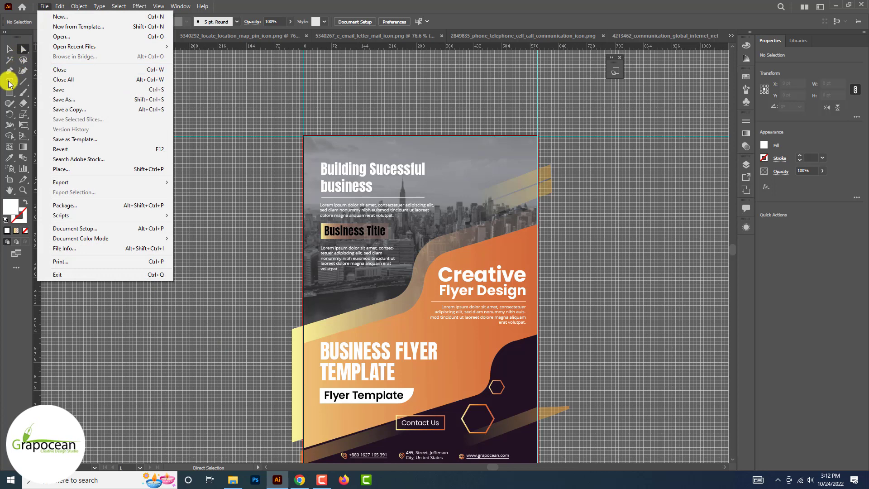
pyautogui.click(9, 83)
pyautogui.click(462, 158)
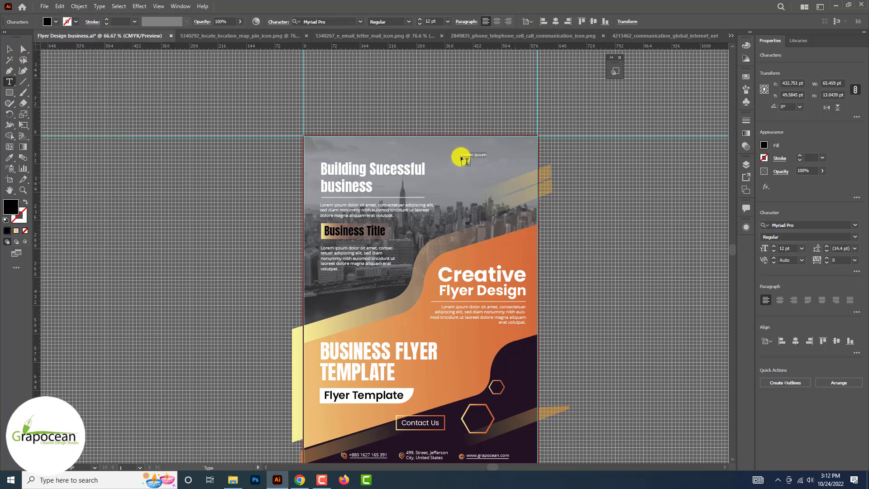
pyautogui.click(360, 21)
pyautogui.press('Down')
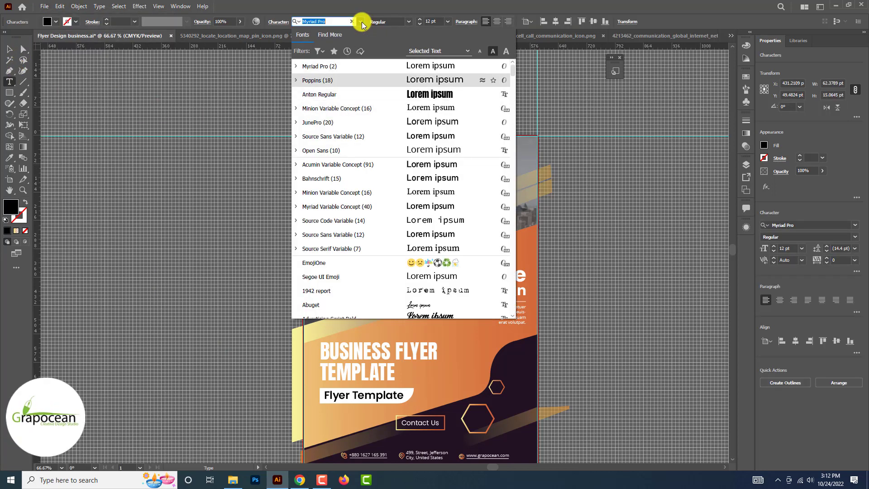
pyautogui.press('Down')
pyautogui.click(357, 83)
pyautogui.hotkey('ctrl', '=')
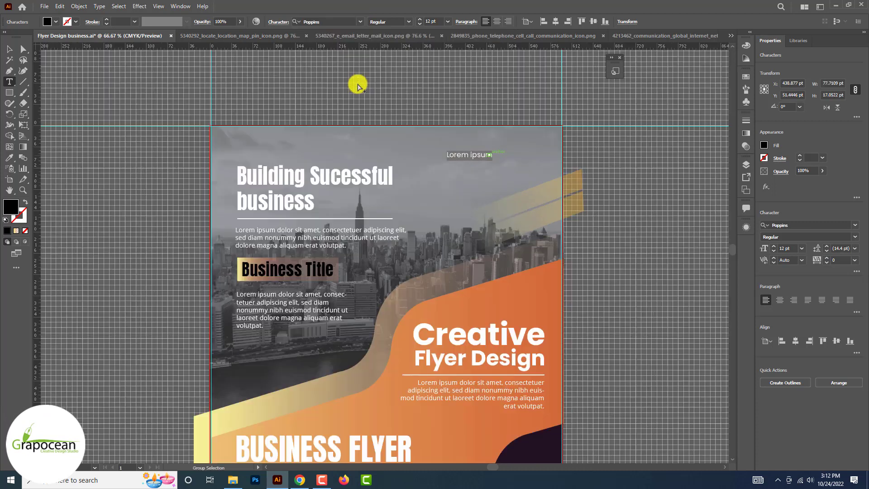
pyautogui.hotkey('ctrl', '=')
pyautogui.hotkey('ctrl', '=')
pyautogui.hotkey('ctrl', '=')
pyautogui.hotkey('ctrl', '=')
pyautogui.write('Logo')
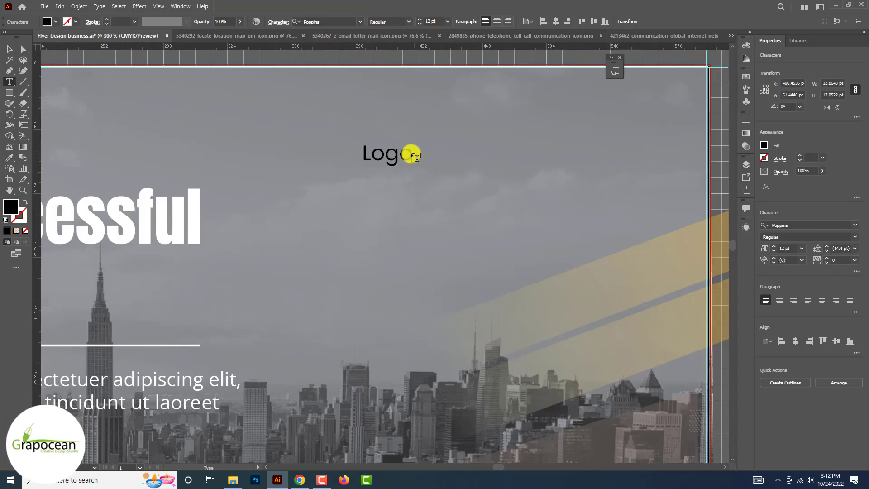
# Set the "Logo" text to 36 pt Bold and move it closer to the flyer's upper-right corner
pyautogui.click(448, 22)
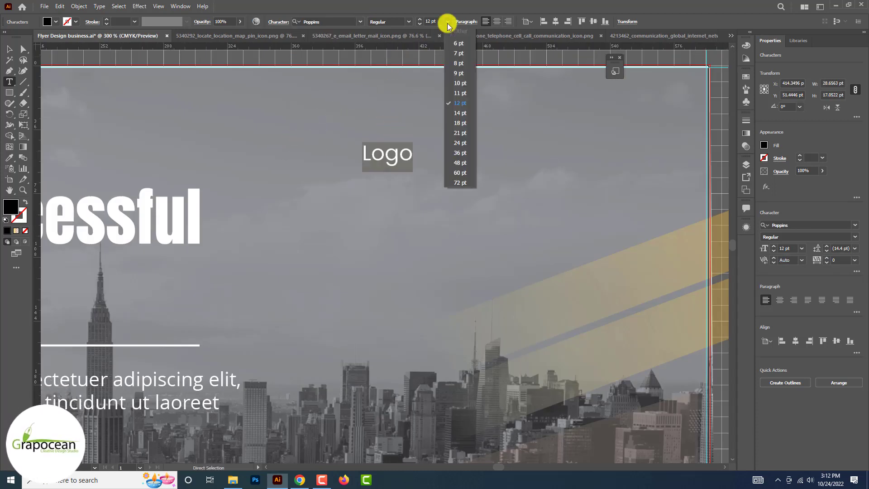
pyautogui.click(461, 153)
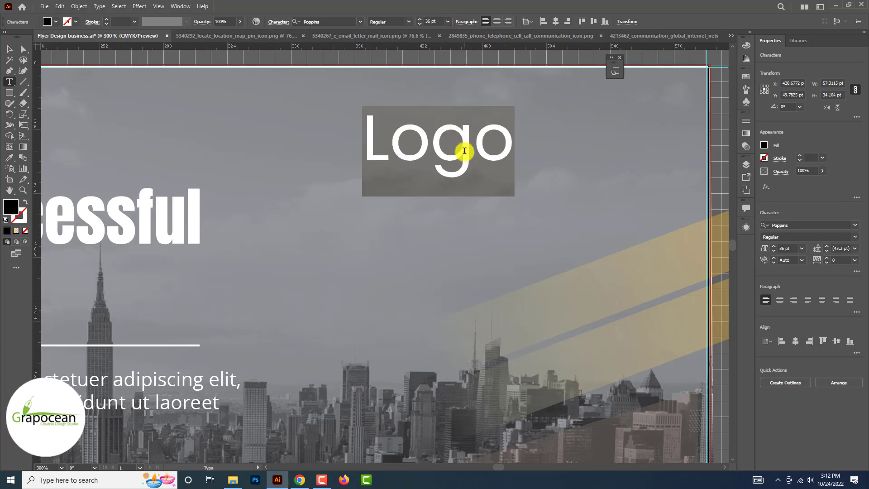
pyautogui.click(409, 21)
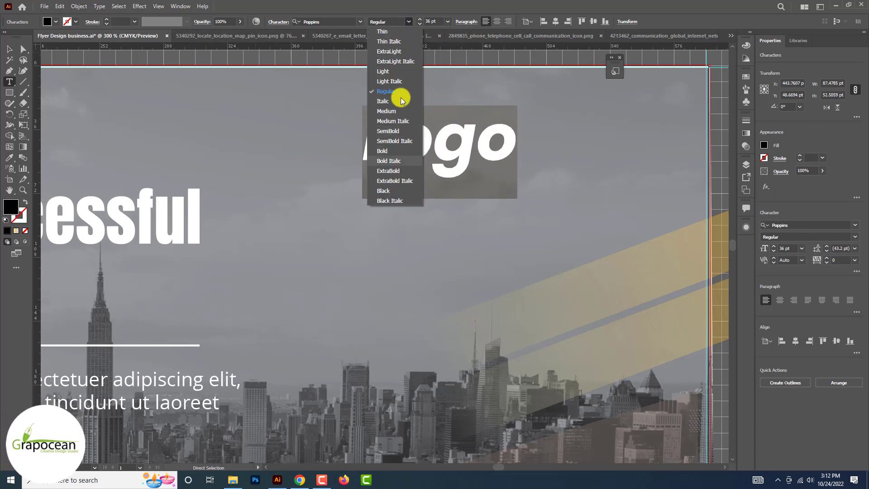
pyautogui.click(383, 150)
pyautogui.click(9, 48)
pyautogui.hotkey('ctrl', '1')
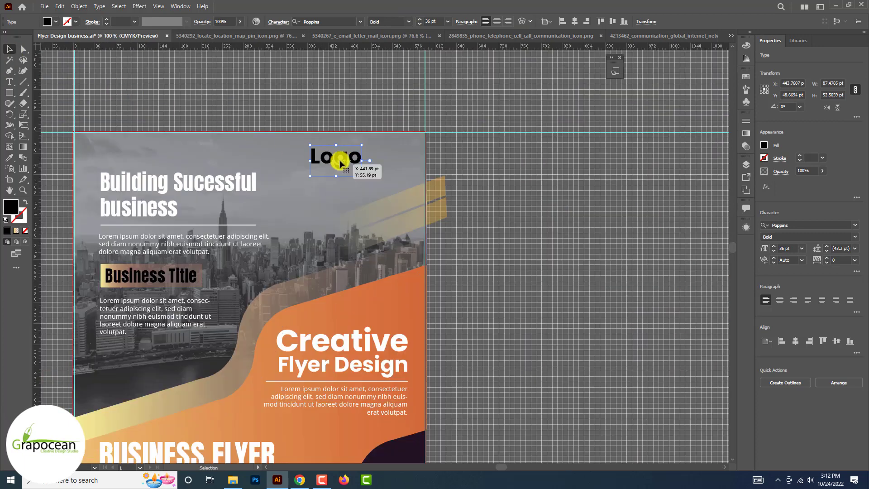
pyautogui.moveTo(387, 160); pyautogui.dragTo(388, 160)
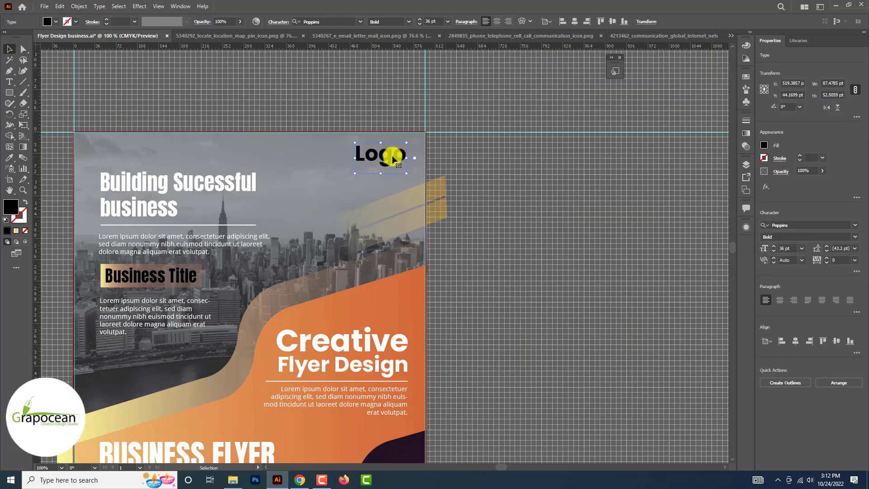
# Expand the "Logo" text's object and fill, and give it the flyer's yellow-to-orange gradient
pyautogui.click(79, 7)
pyautogui.click(117, 112)
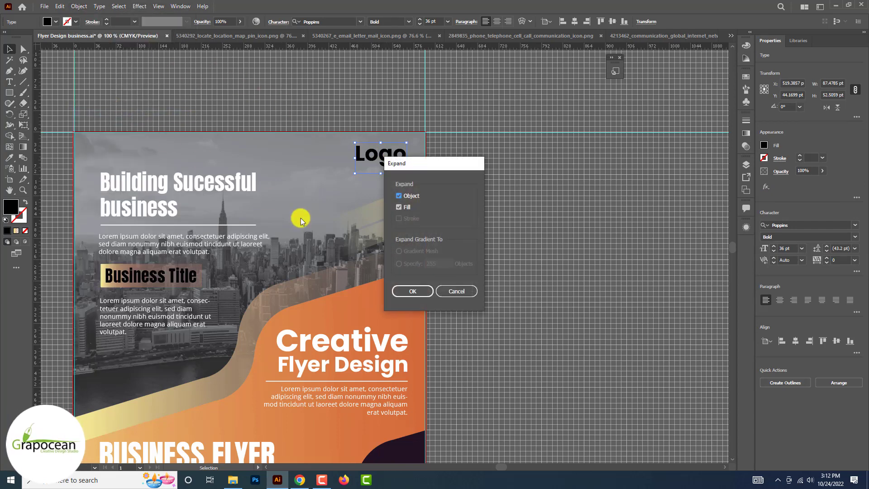
pyautogui.click(412, 291)
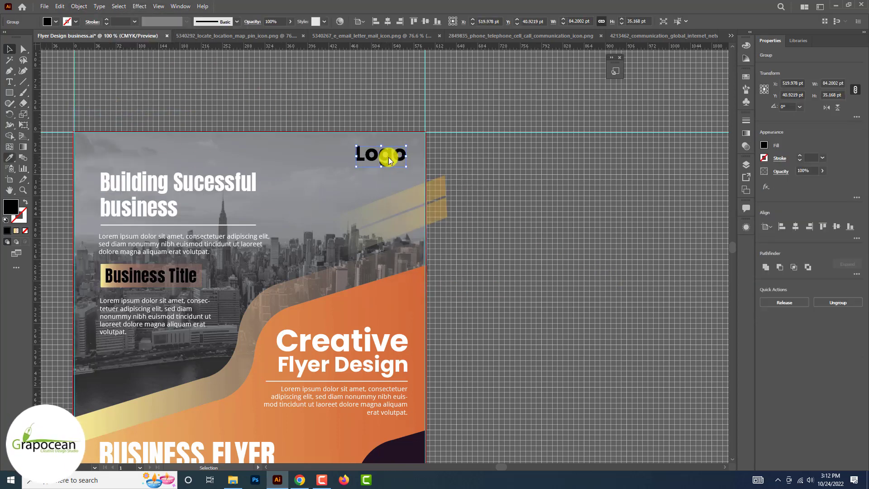
pyautogui.click(10, 158)
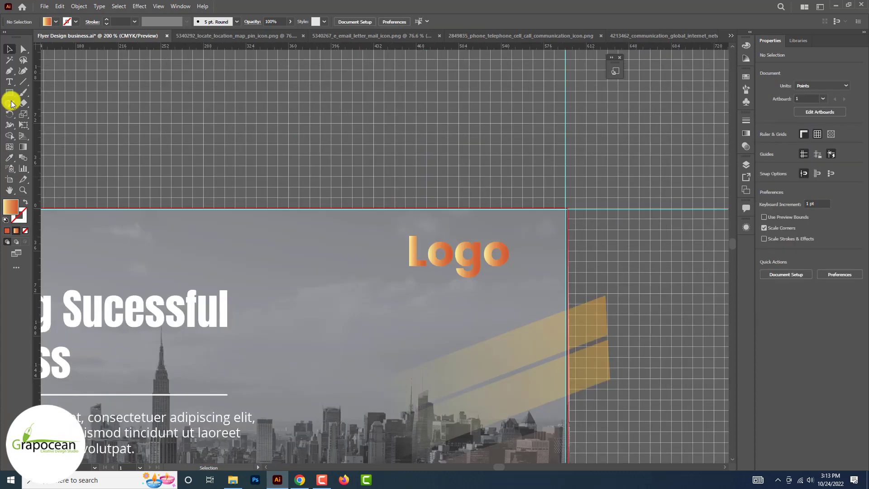
# Draw a circle about 37.5 pt across and centre it on the first "o" of the logo
pyautogui.click(11, 96)
pyautogui.click(49, 114)
pyautogui.moveTo(407, 212); pyautogui.dragTo(445, 259)
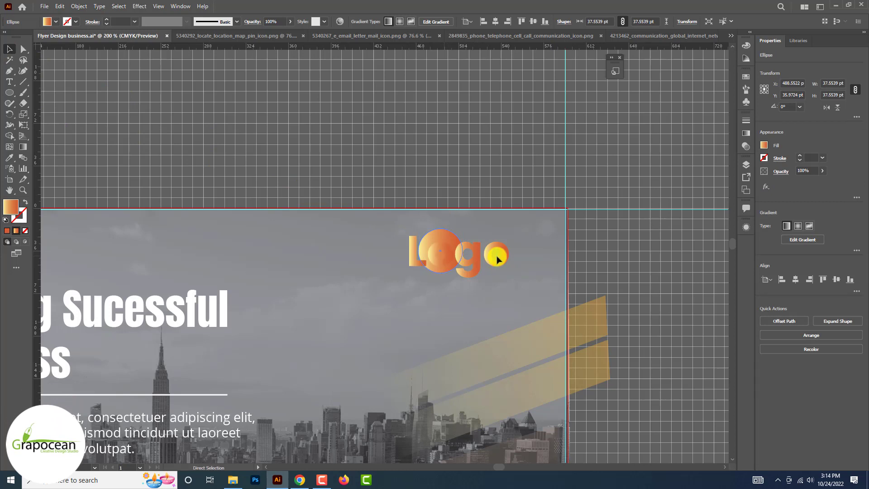
pyautogui.click(693, 260)
pyautogui.scroll(2, 459, 233)
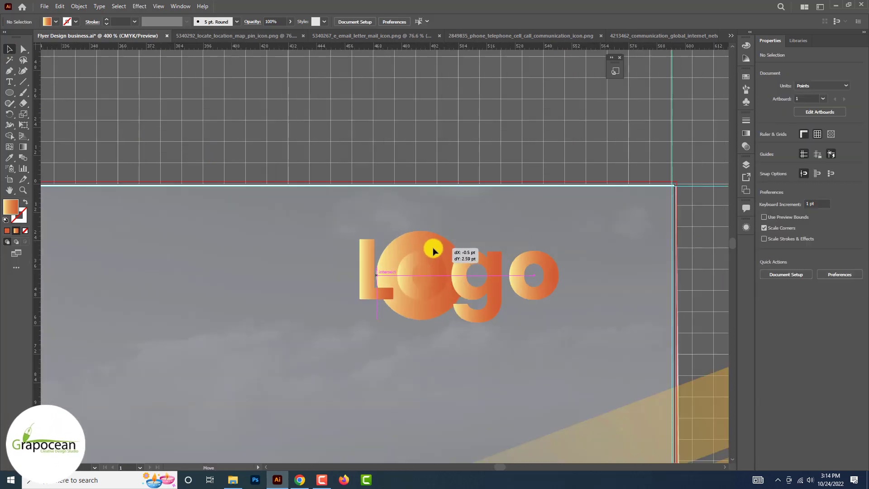
pyautogui.moveTo(434, 251); pyautogui.dragTo(436, 250)
pyautogui.scroll(-2, 443, 251)
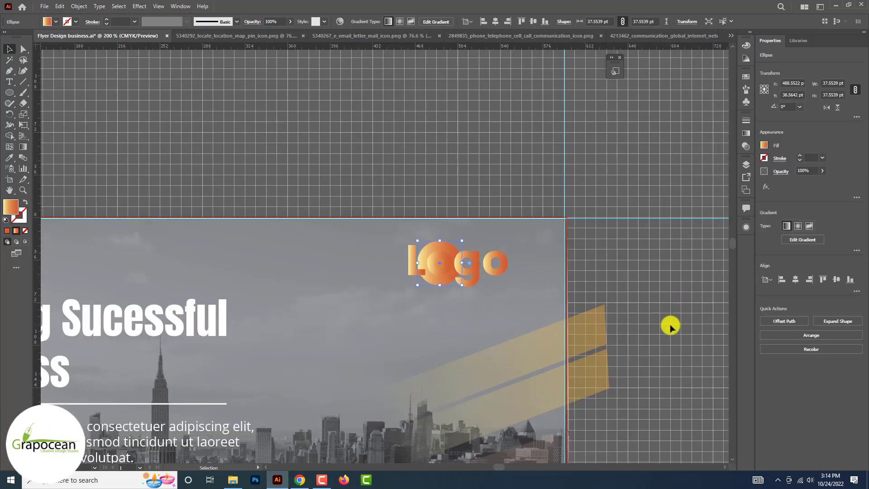
pyautogui.click(669, 327)
# Remove the fill of the circle around the logo's first "o" and give it a white outline
pyautogui.scroll(-2, 642, 365)
pyautogui.scroll(1, 637, 371)
pyautogui.scroll(1, 529, 295)
pyautogui.click(490, 270)
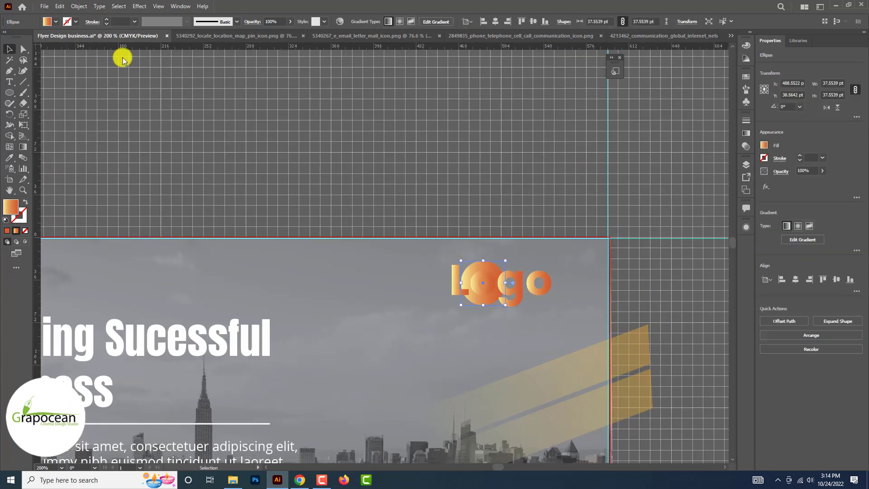
pyautogui.click(56, 22)
pyautogui.click(6, 39)
pyautogui.click(75, 22)
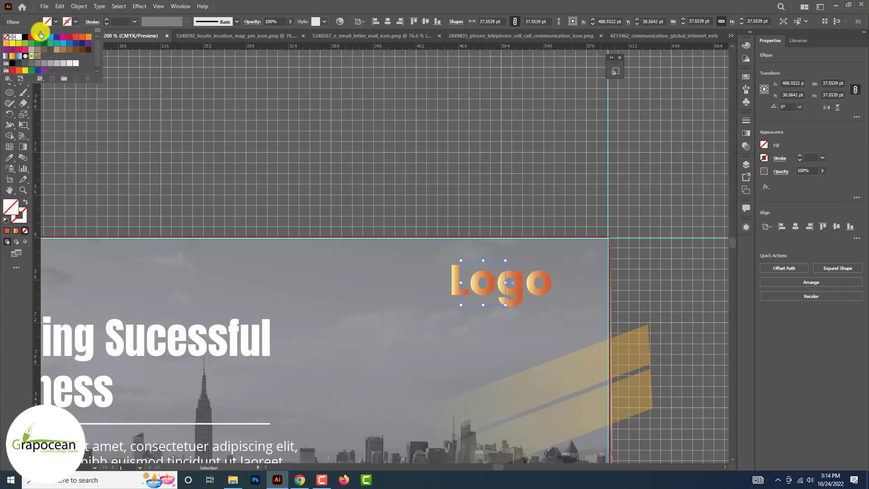
pyautogui.click(19, 37)
pyautogui.click(256, 273)
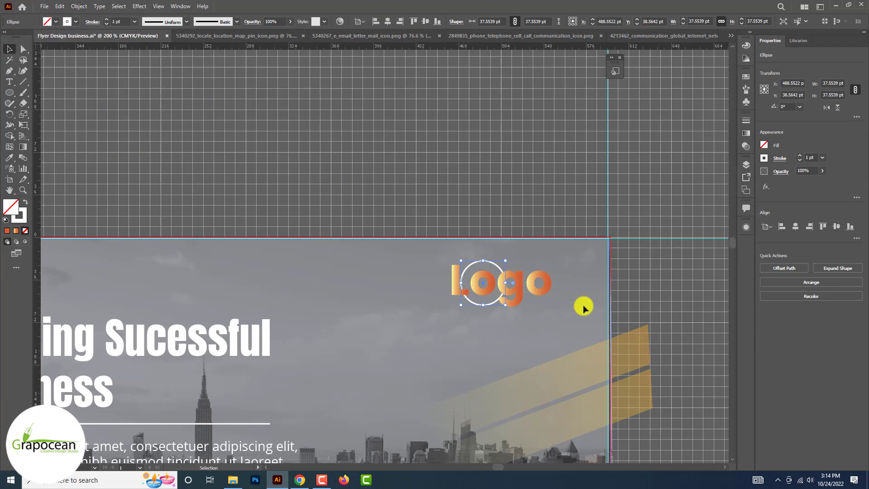
pyautogui.click(653, 312)
# Increase the stroke of the white circle around the logo's first "o" to 3 pt
pyautogui.scroll(-3, 655, 312)
pyautogui.scroll(-3, 654, 312)
pyautogui.scroll(-4, 654, 312)
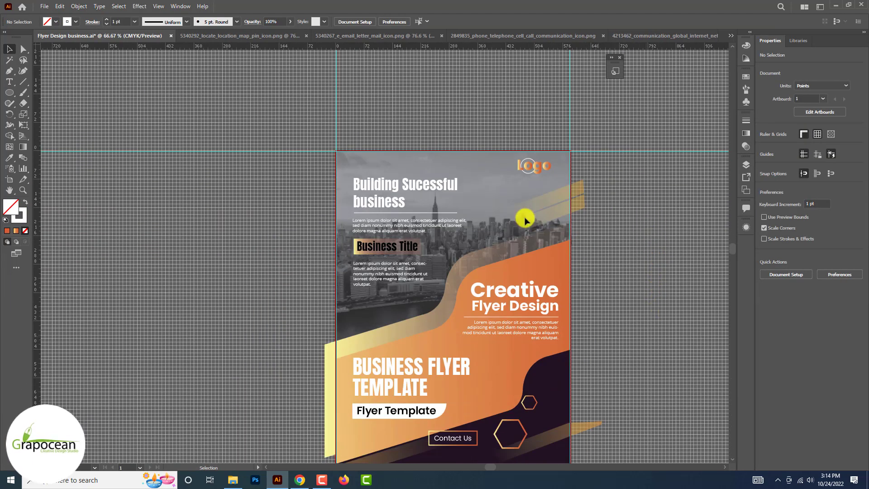
pyautogui.scroll(7, 551, 166)
pyautogui.click(339, 82)
pyautogui.click(106, 19)
pyautogui.click(106, 19)
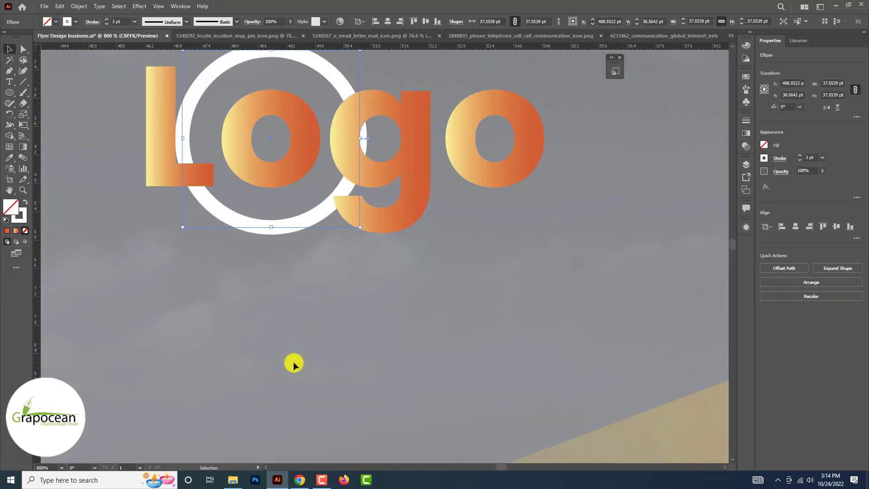
pyautogui.click(295, 363)
pyautogui.scroll(-4, 387, 312)
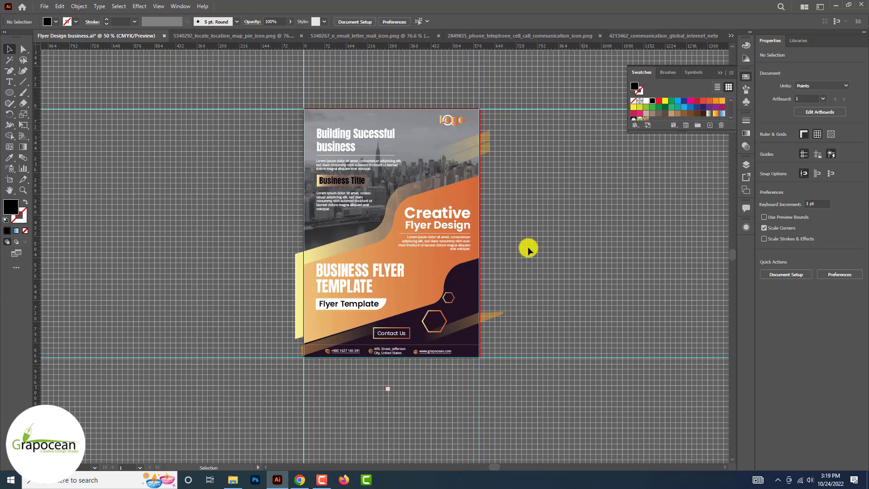
pyautogui.scroll(3, 528, 246)
pyautogui.scroll(-3, 566, 243)
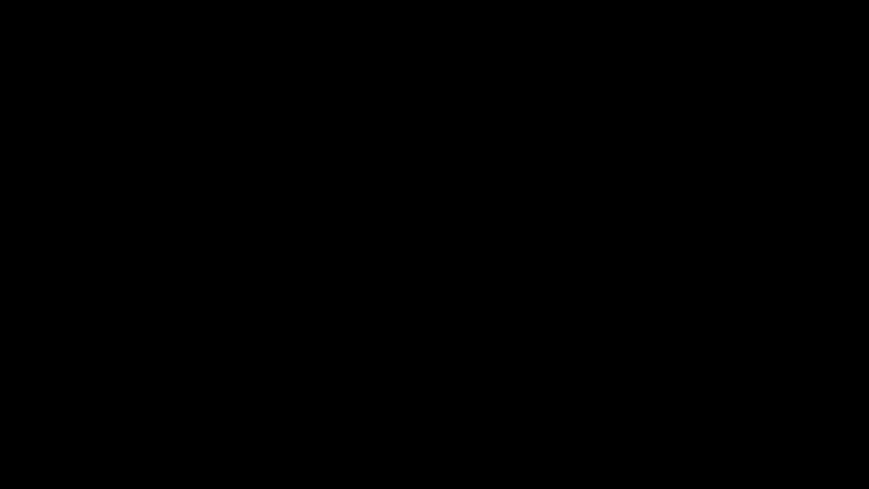